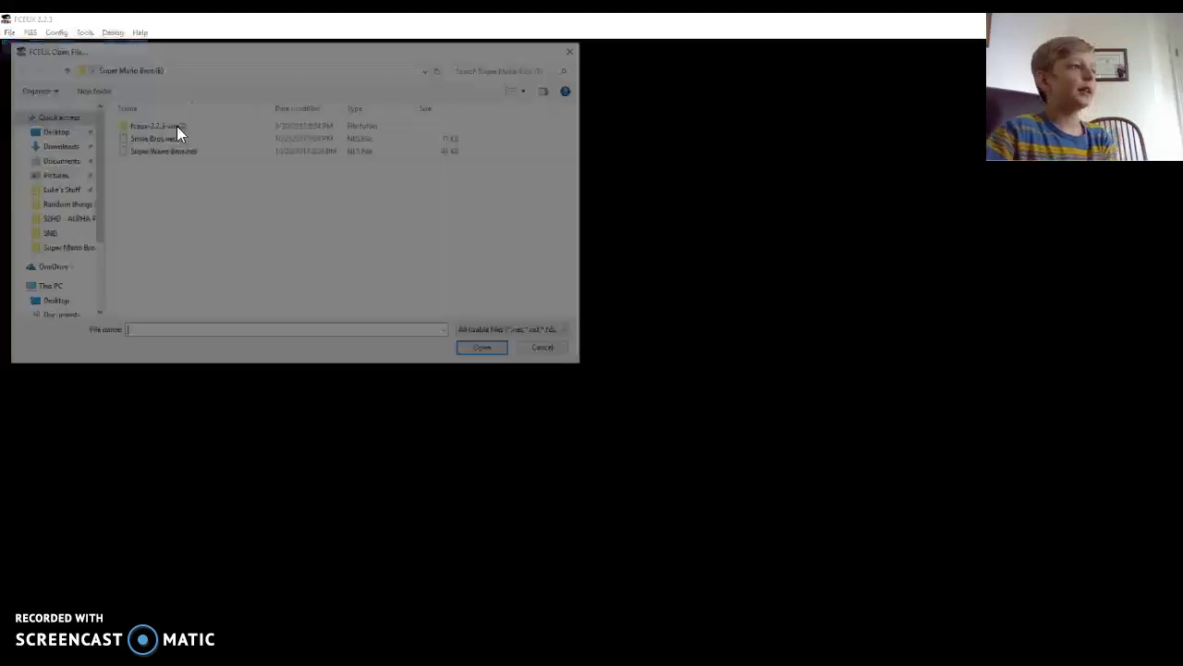
Load the Super Wario Bros.nes ROM in the emulator and start a one-player game.
{"action": "left_click", "coordinate": [167, 152]}
{"action": "left_click", "coordinate": [509, 353]}
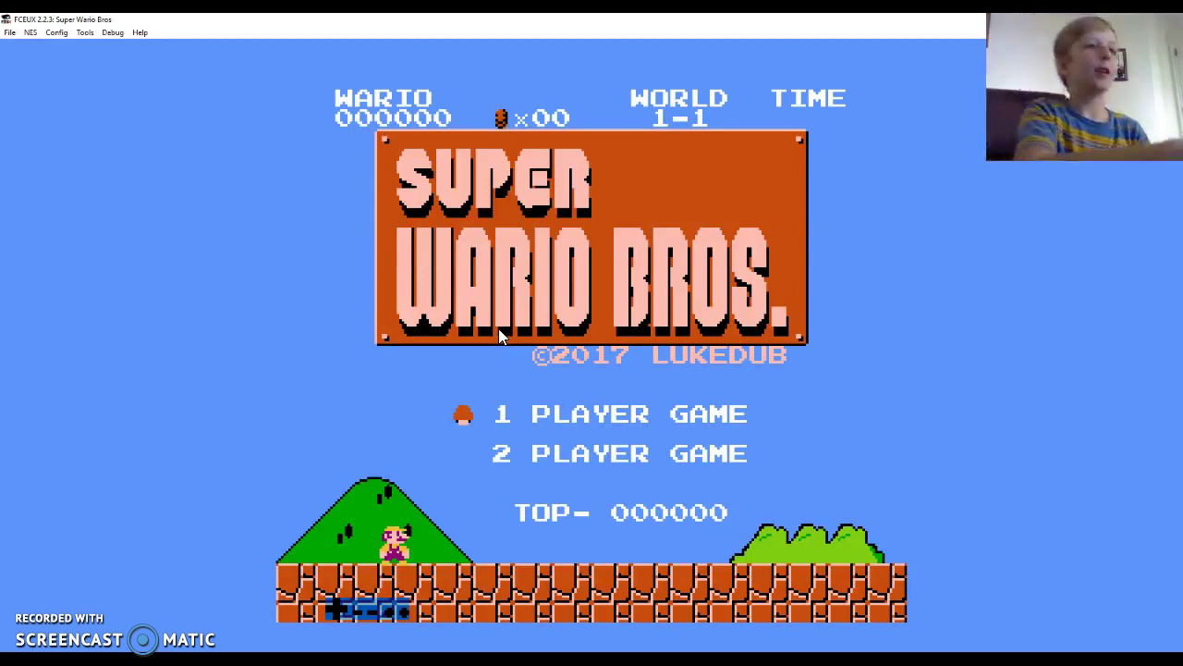
{"action": "key", "text": "Return"}
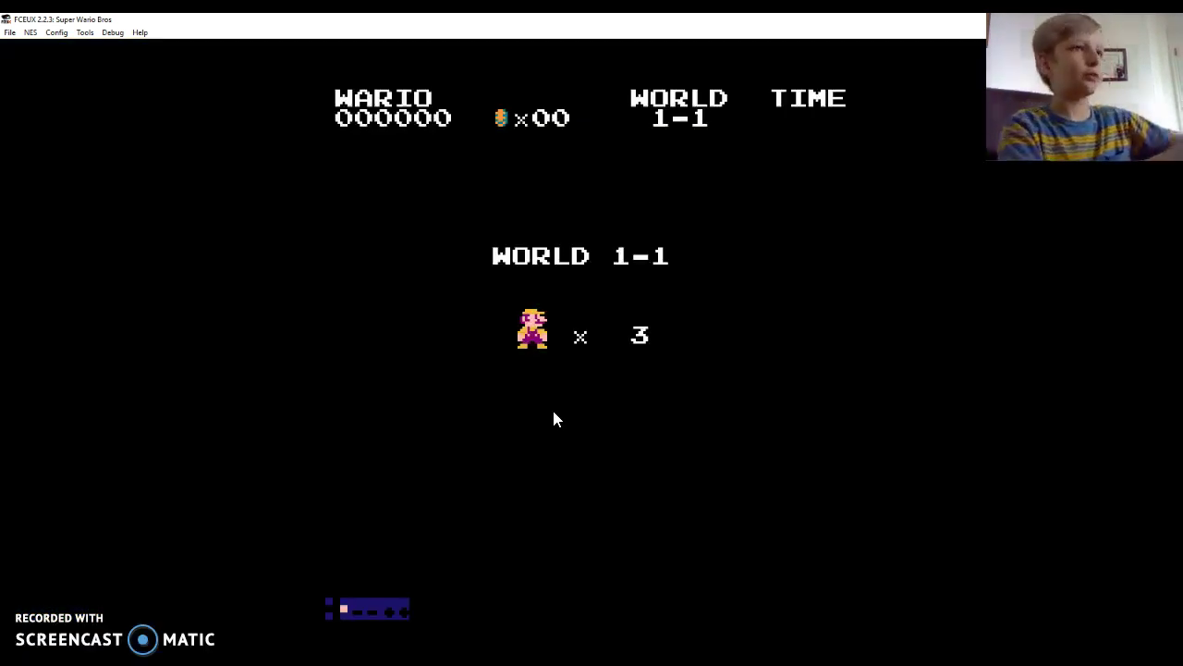
Move Wario through the opening of World 1-1 and jump over the first Goomba.
{"action": "key", "text": "Right"}
{"action": "key", "text": "f"}
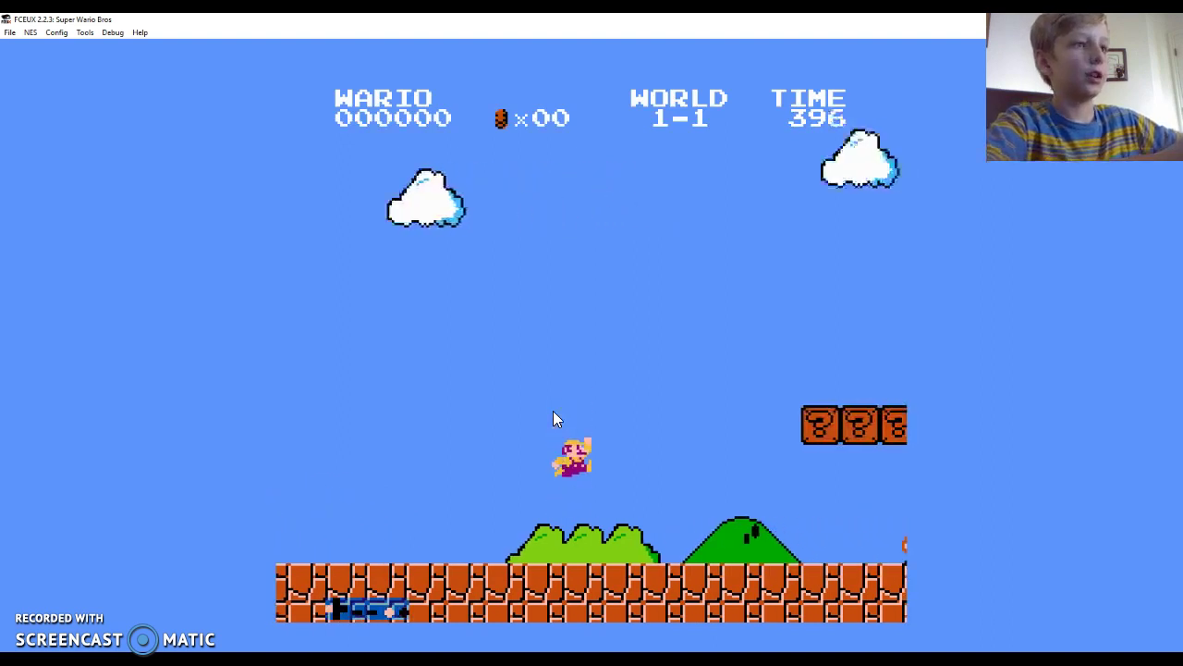
{"action": "key", "text": "Left"}
{"action": "key", "text": "Left"}
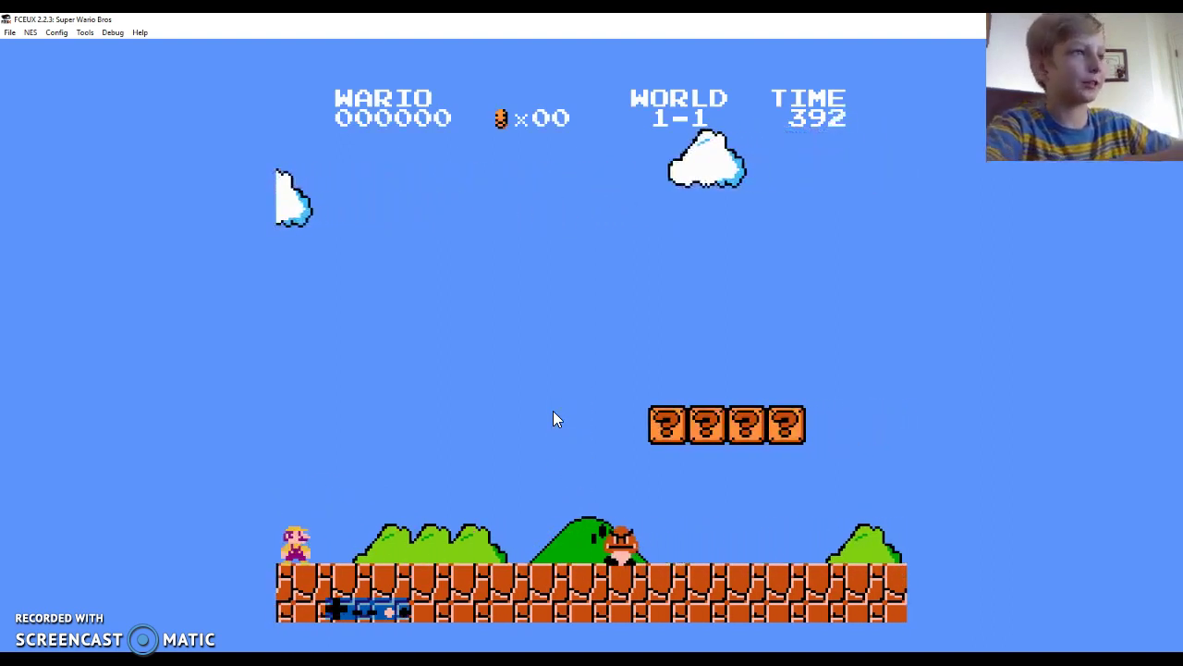
{"action": "key", "text": "f"}
{"action": "key", "text": "Right"}
{"action": "key", "text": "f"}
{"action": "key", "text": "Right"}
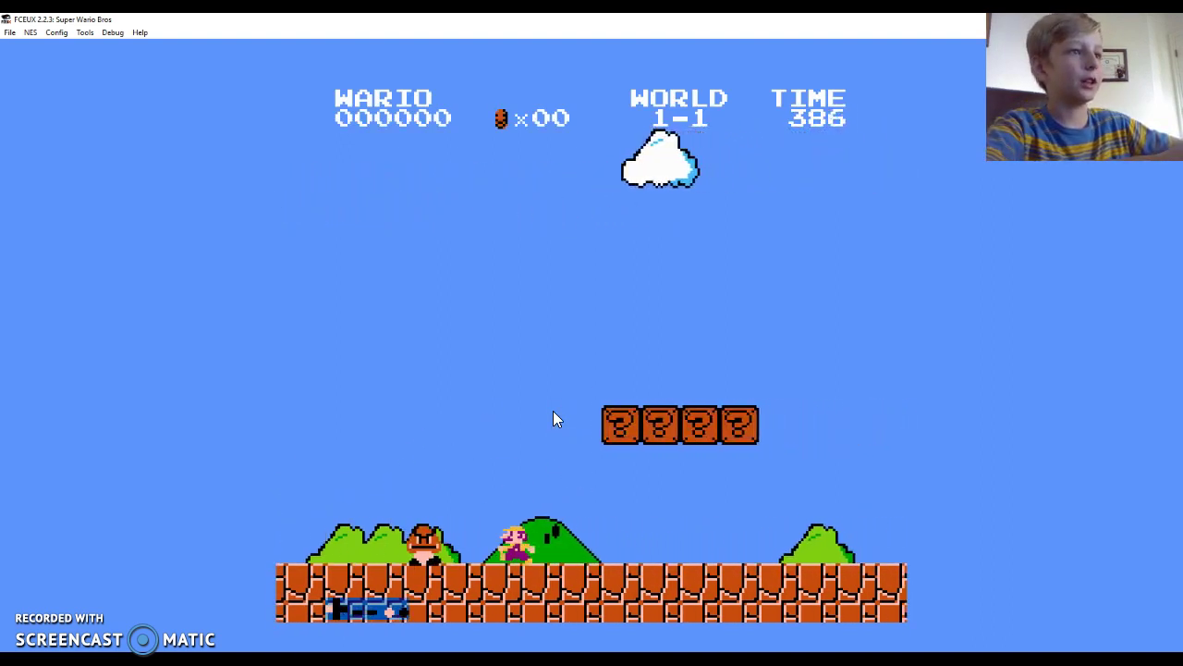
Hit all four question blocks from below and collect the mushroom from the last one.
{"action": "key", "text": "f"}
{"action": "key", "text": "f"}
{"action": "key", "text": "f"}
{"action": "key", "text": "Right"}
{"action": "key", "text": "f"}
{"action": "key", "text": "f"}
{"action": "key", "text": "f"}
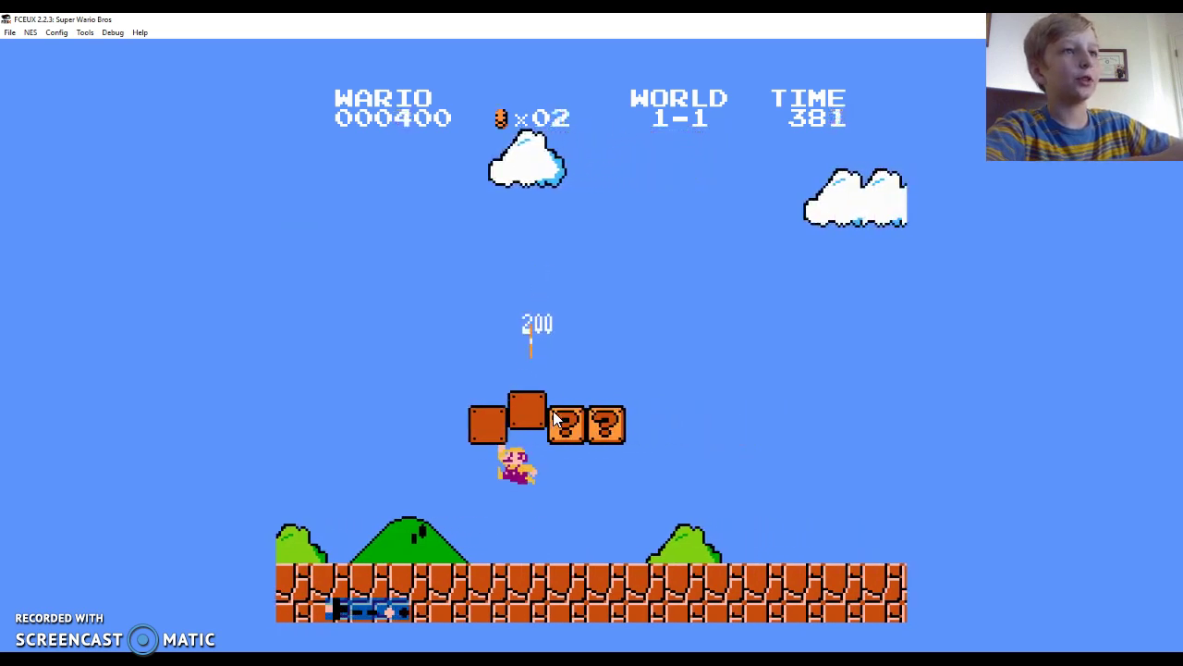
{"action": "key", "text": "Right"}
{"action": "key", "text": "f"}
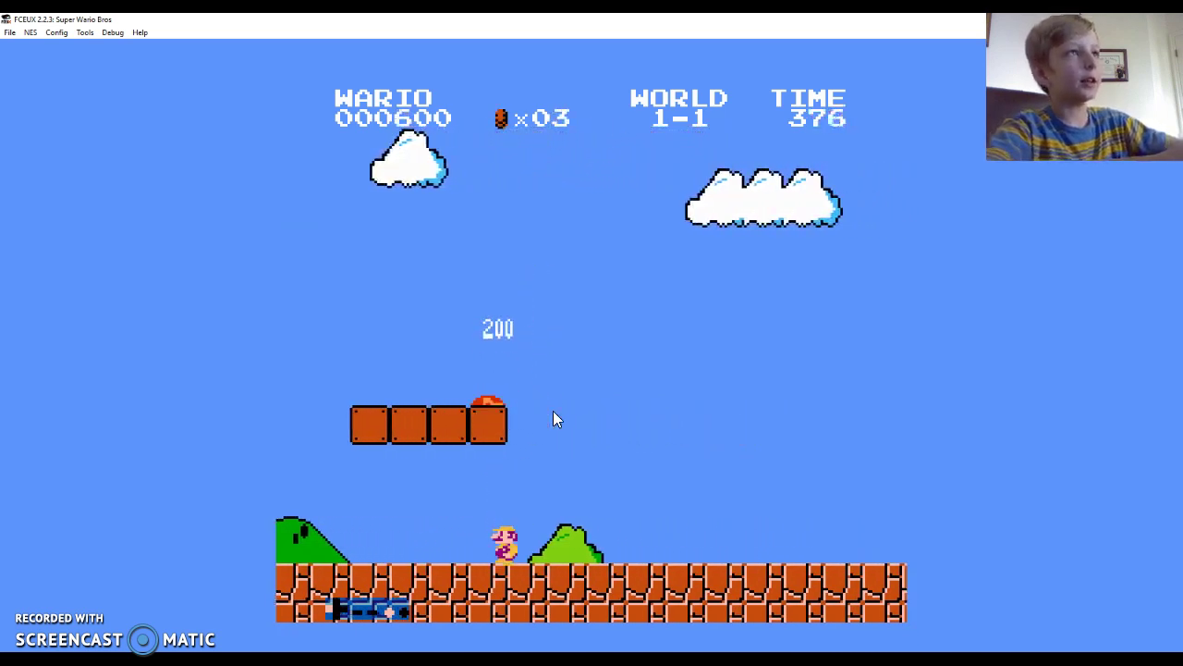
{"action": "key", "text": "f"}
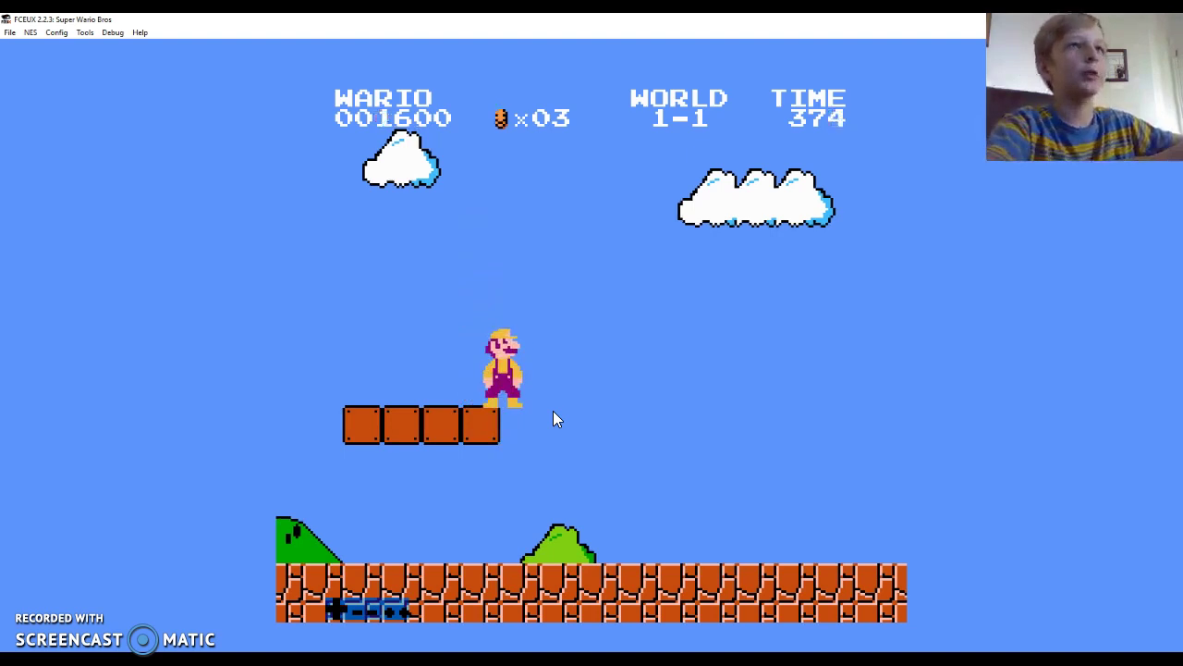
Run Wario toward the tall block wall and jump over the approaching Goomba.
{"action": "key", "text": "Right"}
{"action": "key", "text": "Right"}
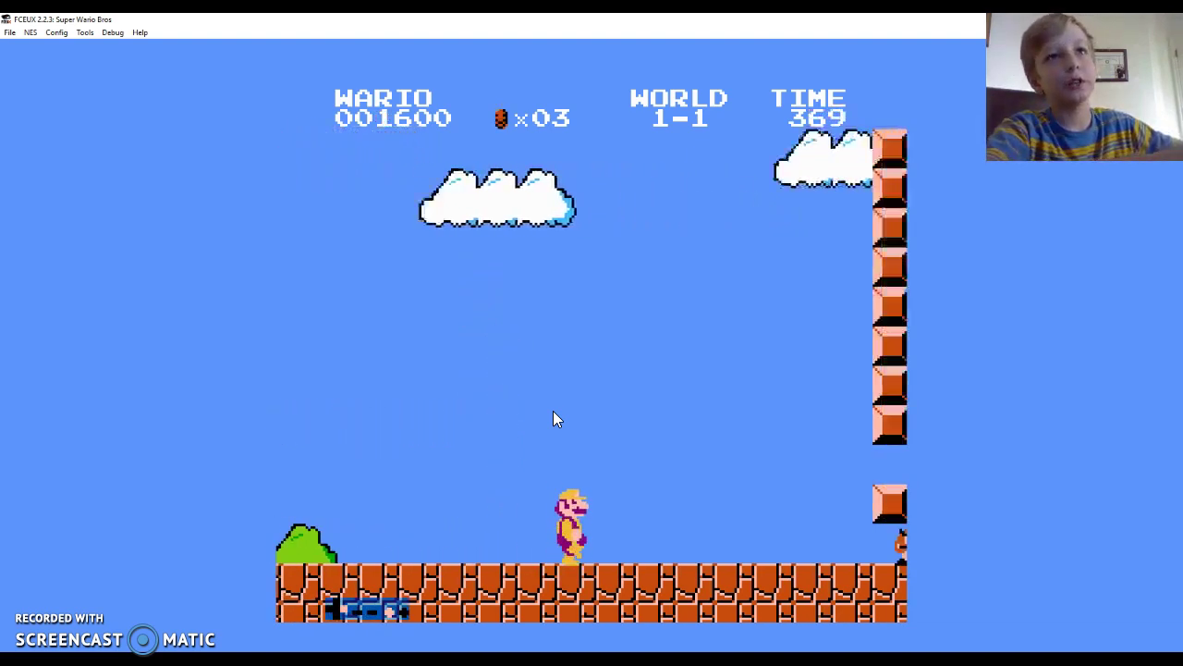
{"action": "key", "text": "f"}
{"action": "key", "text": "Left"}
{"action": "key", "text": "f"}
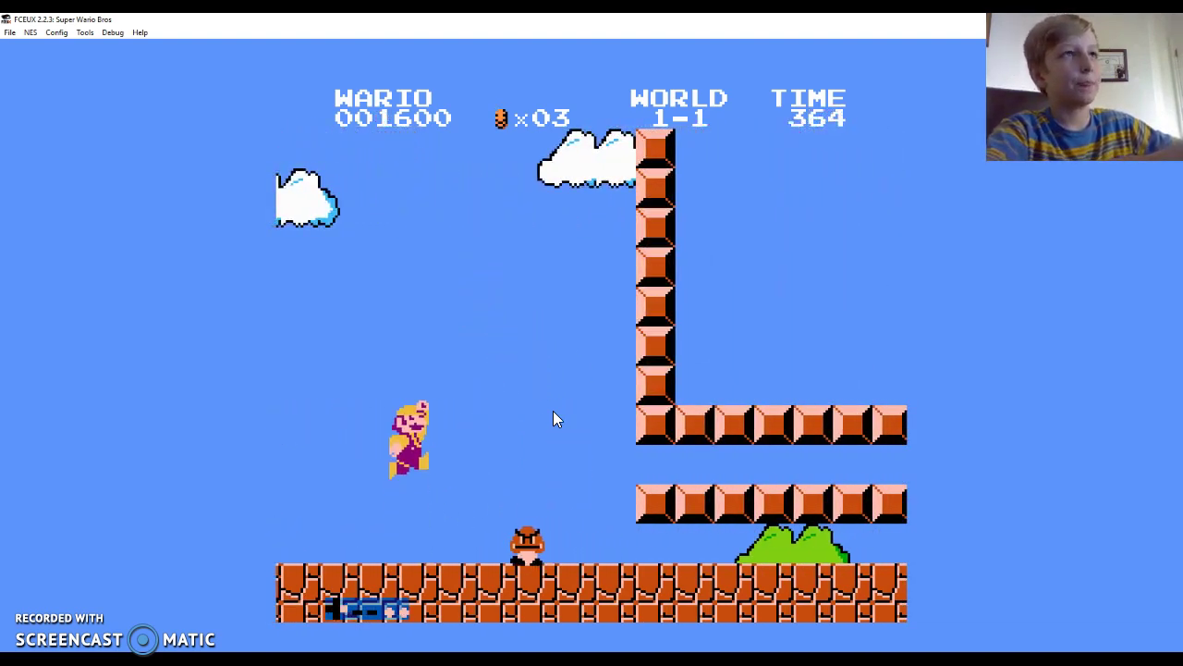
Try to crouch-jump Wario into the gap between the two horizontal rows of blocks.
{"action": "key", "text": "Right"}
{"action": "key", "text": "Down"}
{"action": "key", "text": "f"}
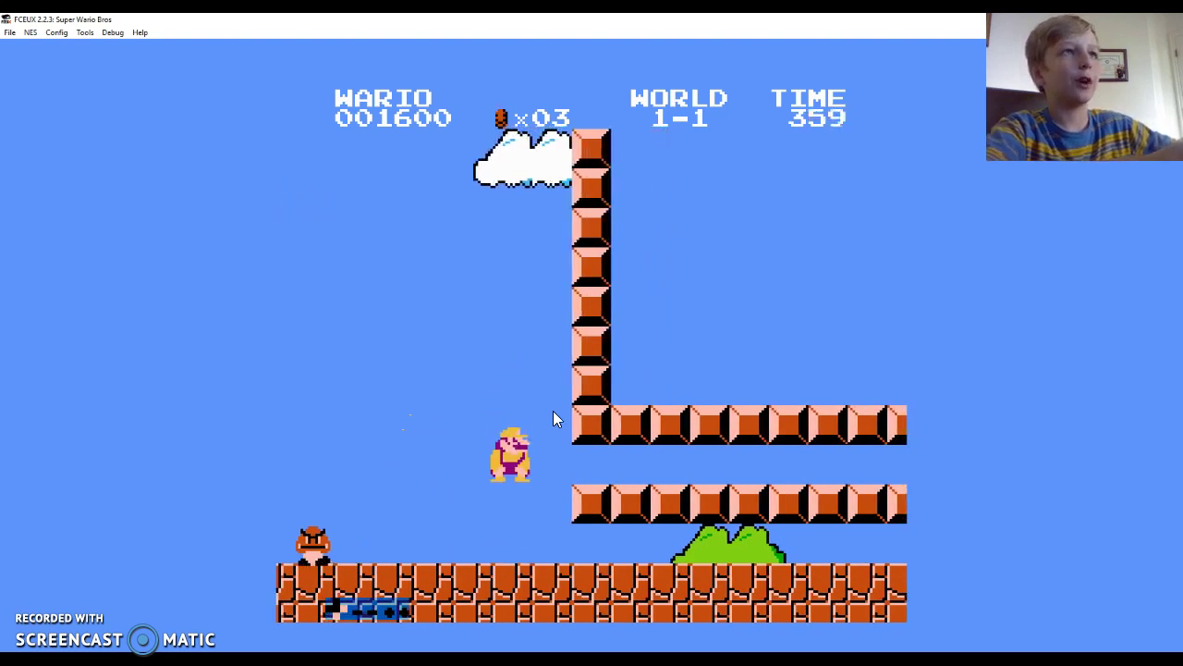
{"action": "key", "text": "Right"}
{"action": "key", "text": "f"}
{"action": "key", "text": "Down"}
{"action": "key", "text": "f"}
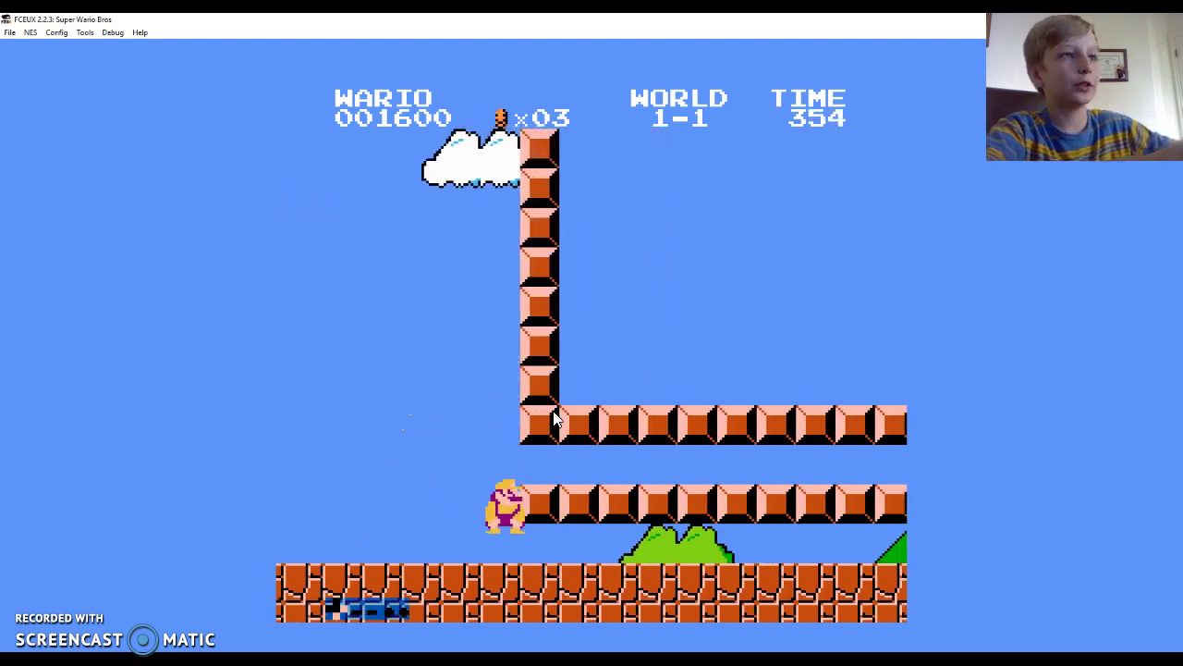
{"action": "key", "text": "f"}
{"action": "key", "text": "Down"}
{"action": "key", "text": "f"}
{"action": "key", "text": "f"}
{"action": "key", "text": "f"}
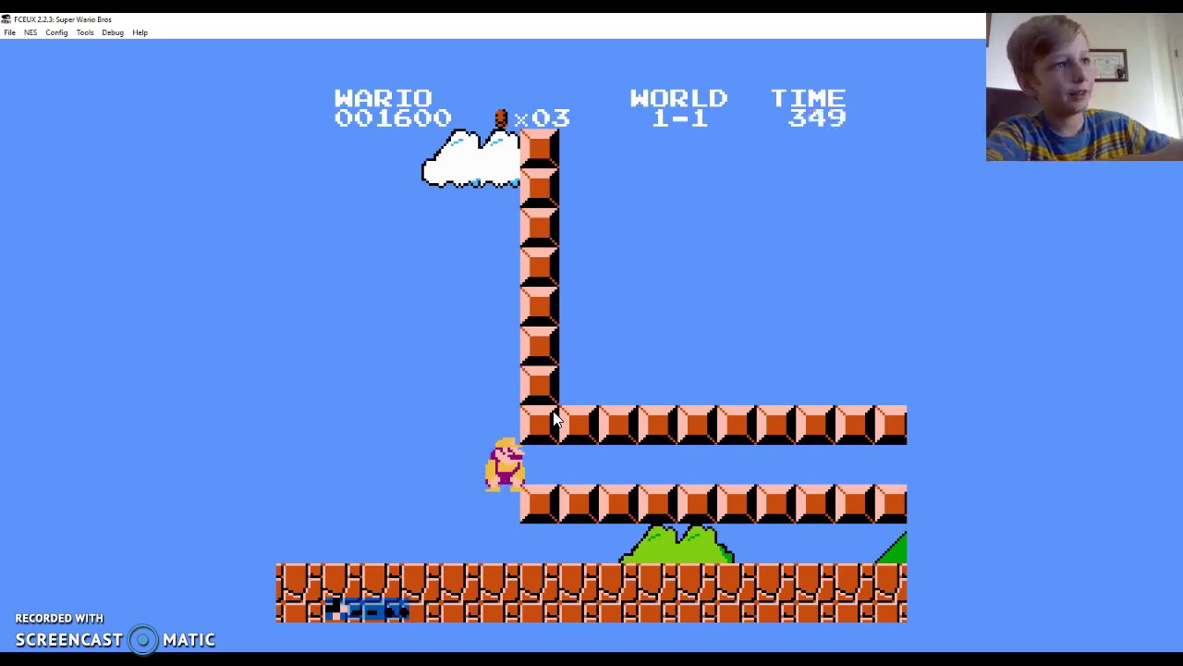
Back Wario up for a run and take him along the ground under the lower block row to the pipes.
{"action": "key", "text": "Left"}
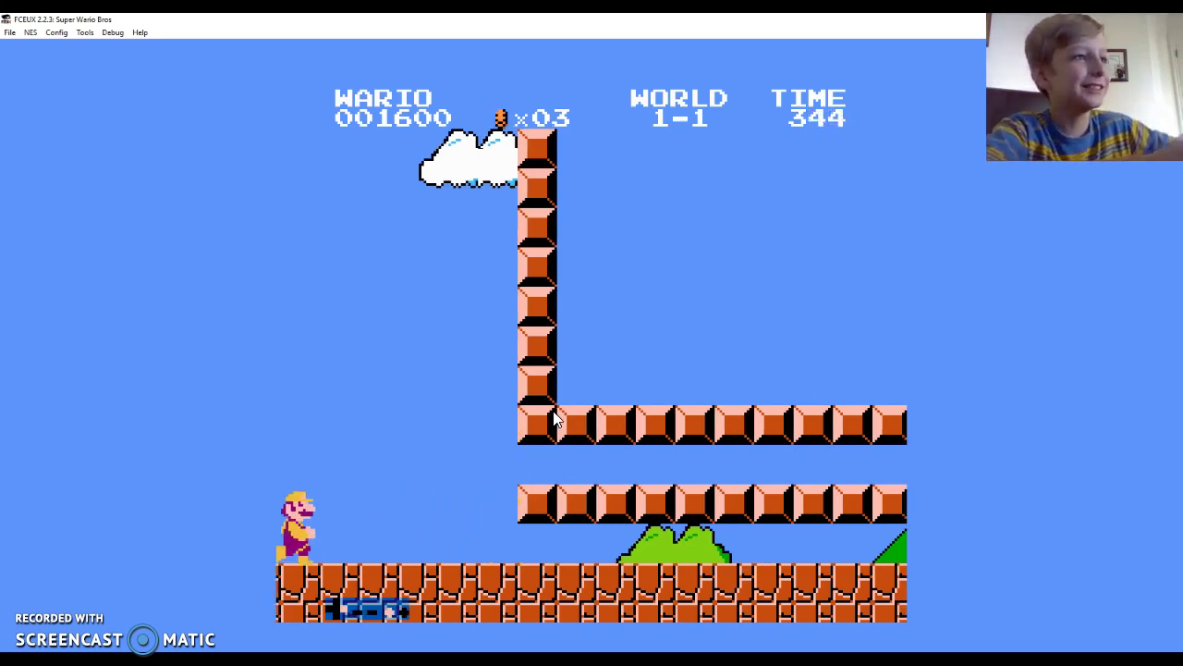
{"action": "key", "text": "Right"}
{"action": "key", "text": "Right"}
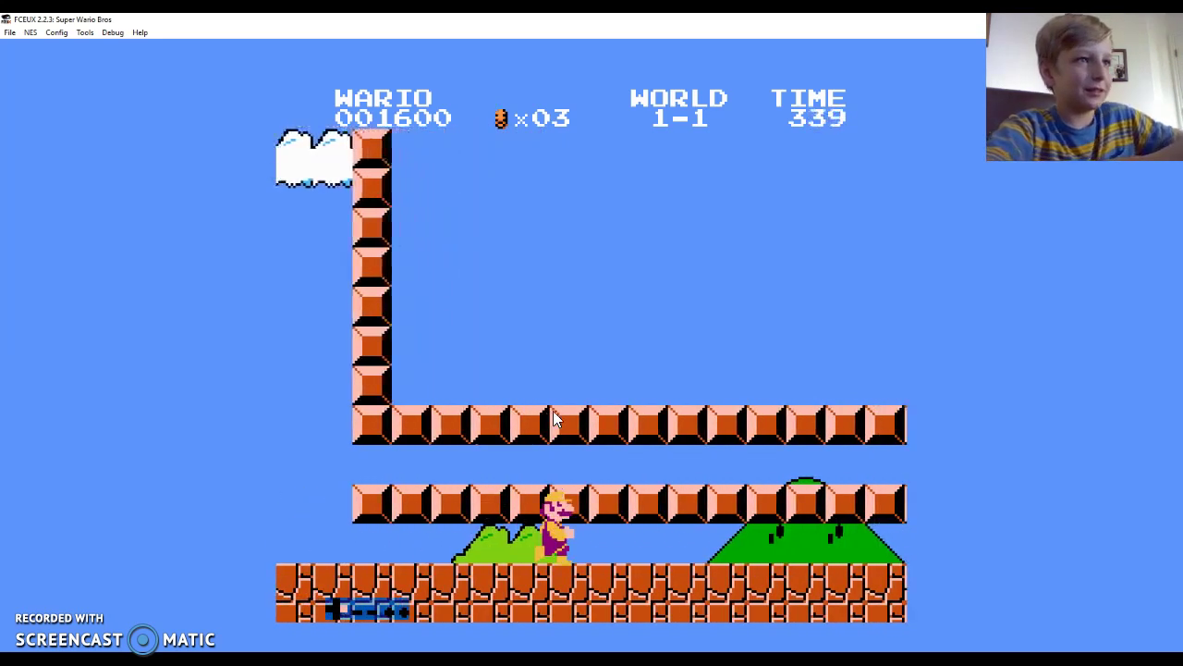
{"action": "key", "text": "Right"}
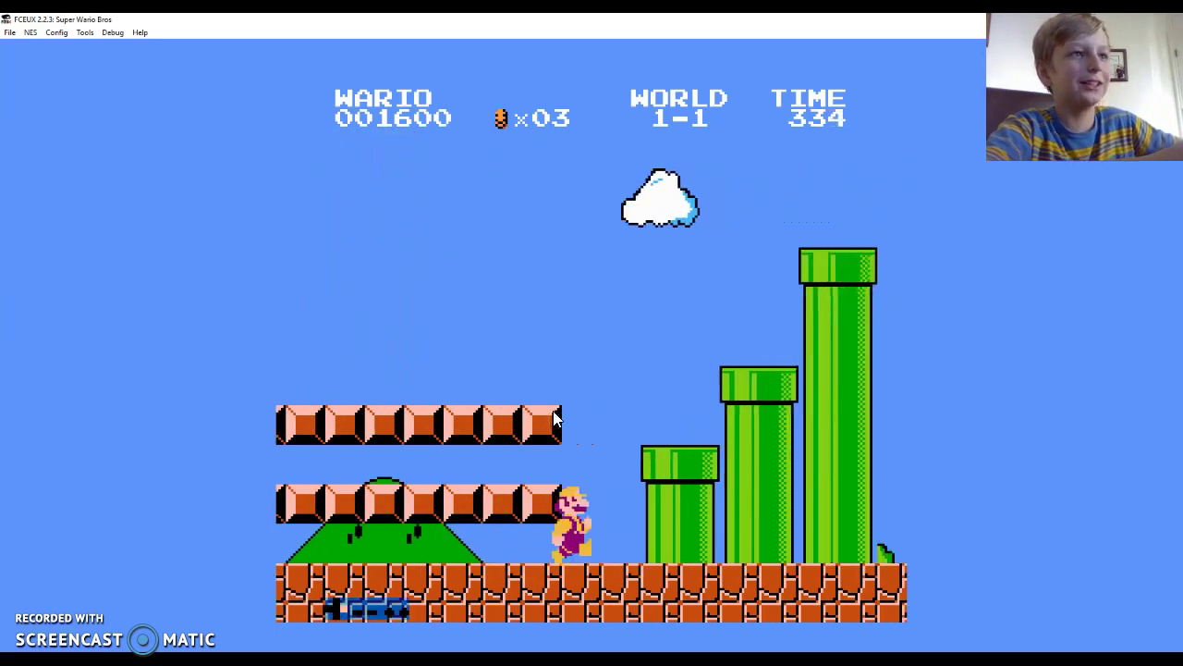
Jump up the three stepped pipes and enter the tallest one.
{"action": "key", "text": "f"}
{"action": "key", "text": "Right"}
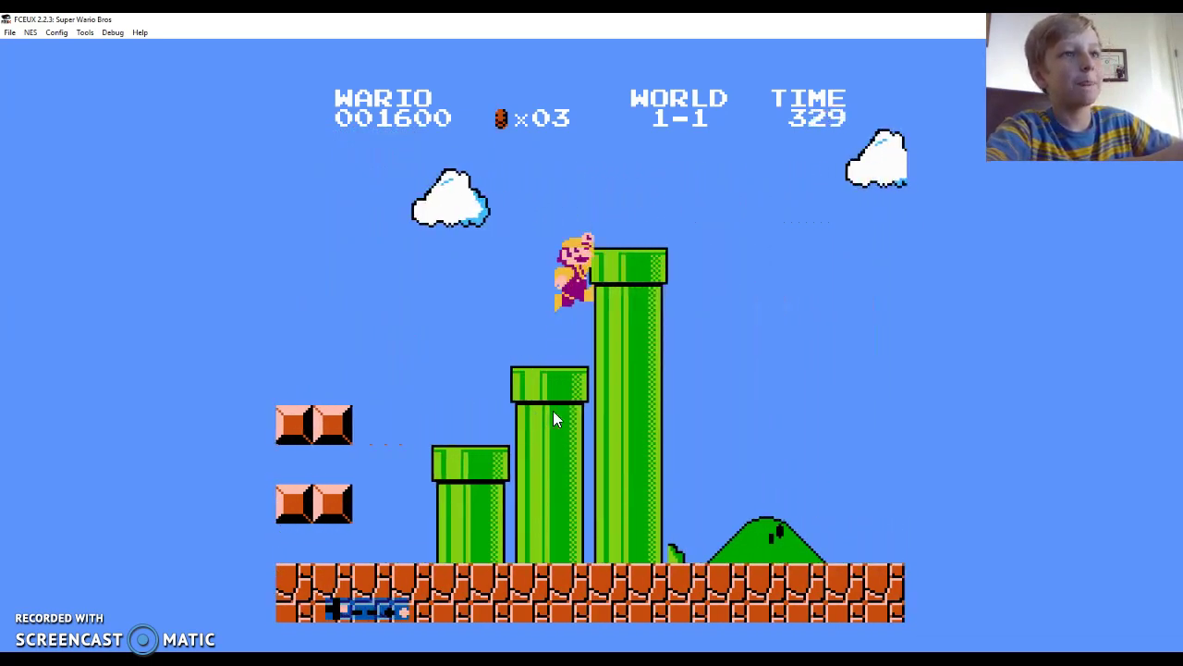
{"action": "key", "text": "Down"}
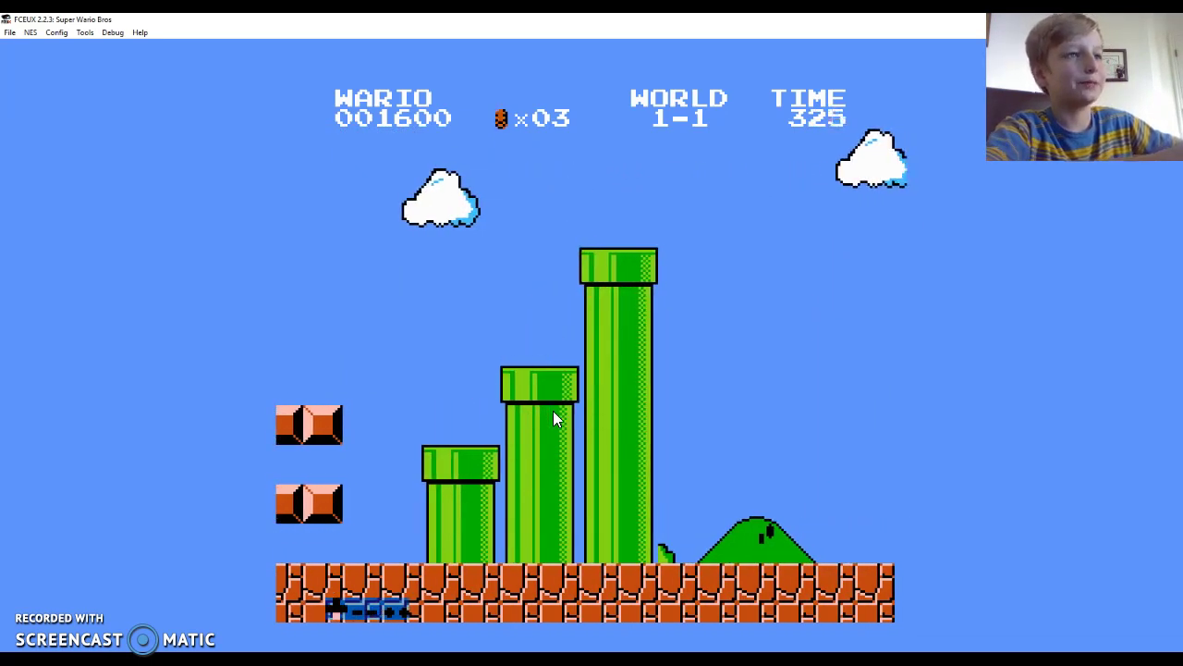
Collect coins in the underground bonus room and leave through the side pipe.
{"action": "key", "text": "f"}
{"action": "key", "text": "Right"}
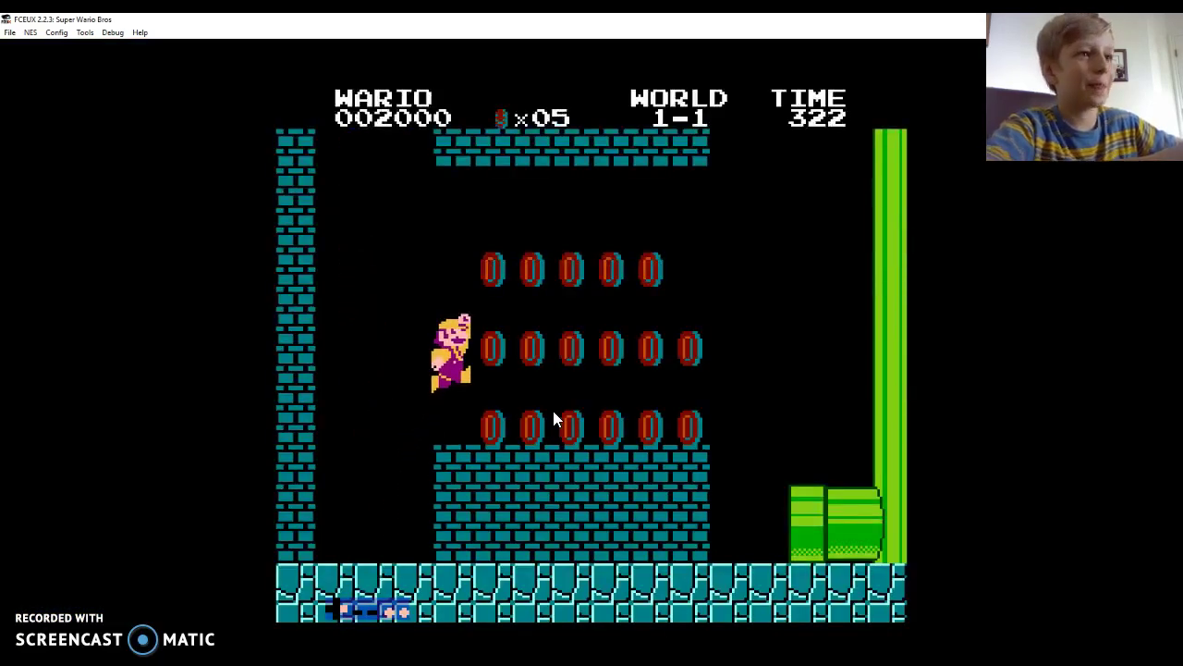
{"action": "key", "text": "f"}
{"action": "key", "text": "Right"}
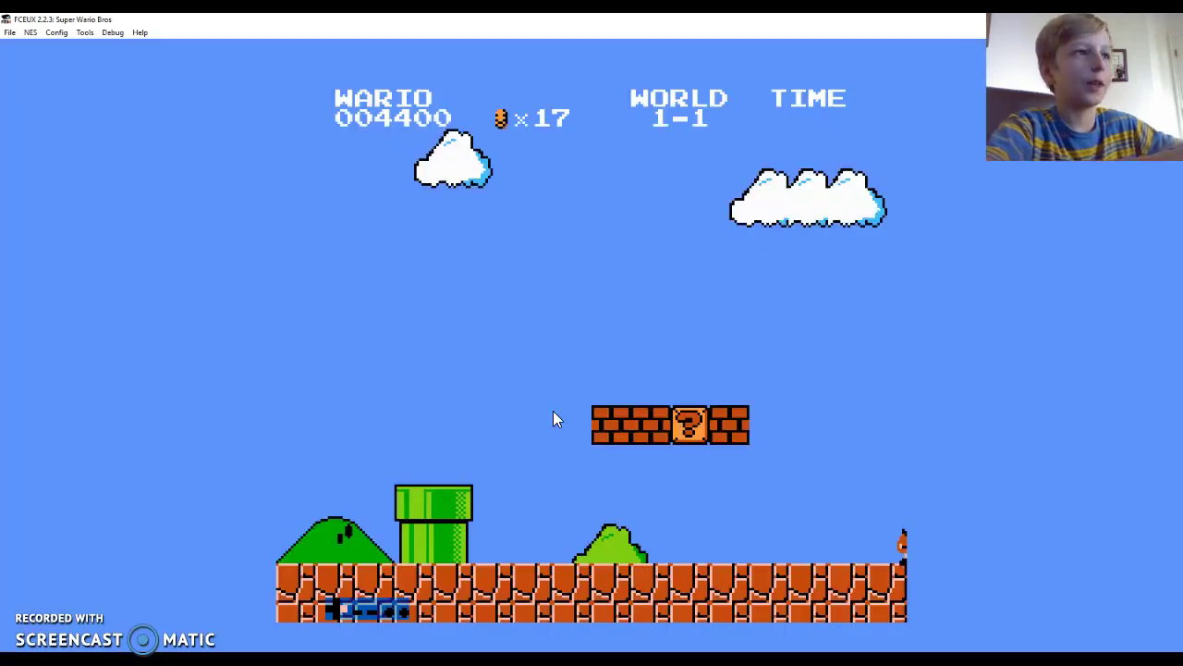
Jump over the brick row and the two Goombas, and climb the block staircase.
{"action": "key", "text": "Left"}
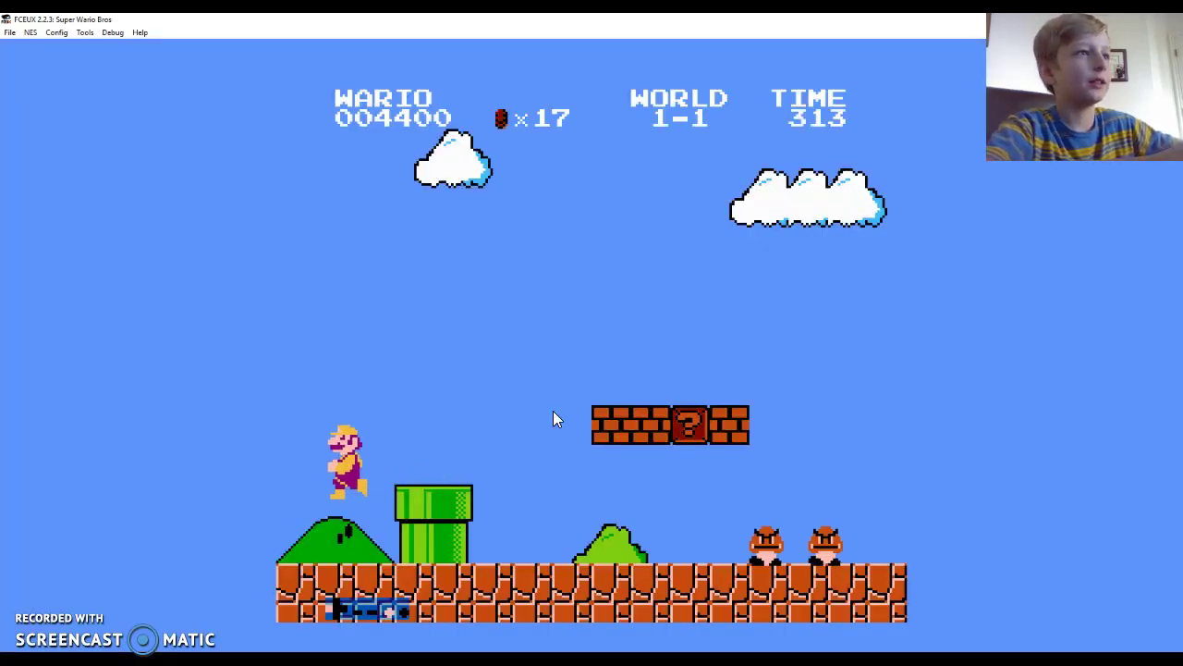
{"action": "key", "text": "f"}
{"action": "key", "text": "Right"}
{"action": "key", "text": "Right"}
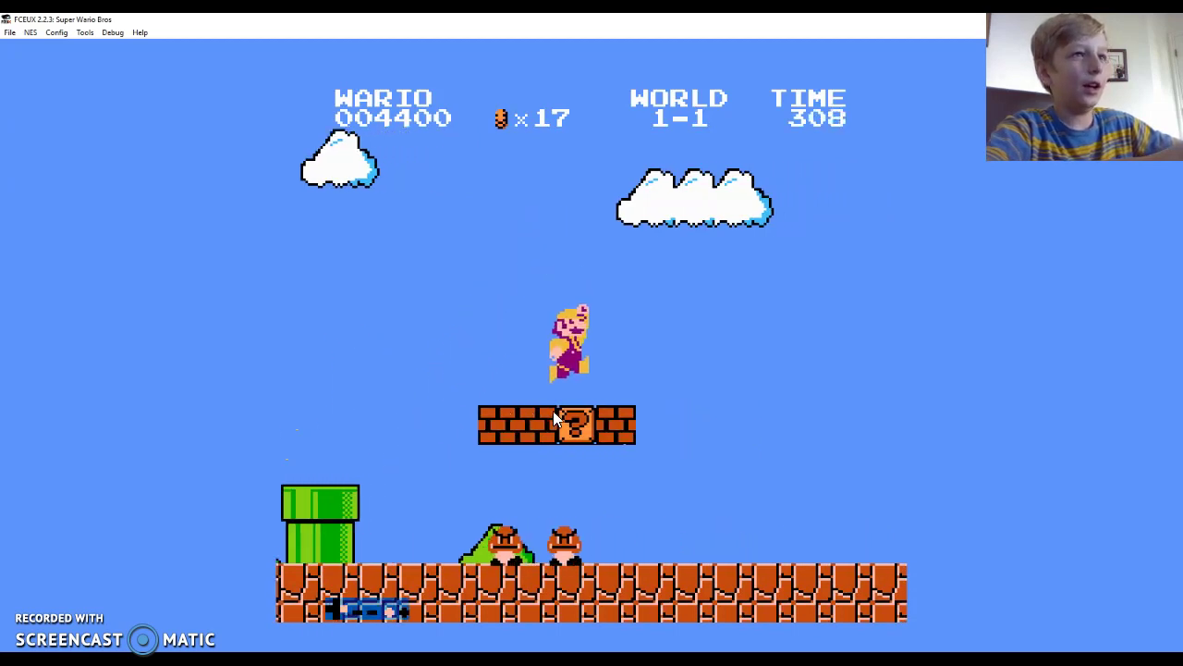
{"action": "key", "text": "f"}
{"action": "key", "text": "f"}
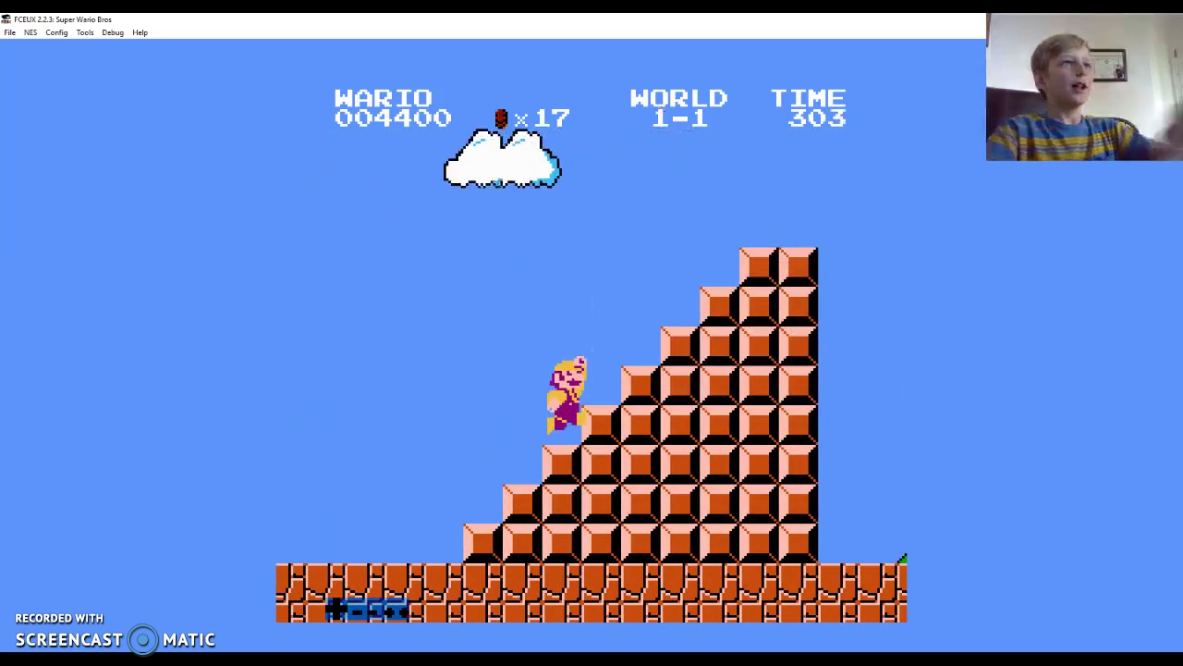
Close the emulator and the open fceux-2.2.3-win32 folder window to return to the desktop.
{"action": "left_click_drag", "start_coordinate": [641, 20], "coordinate": [569, 94]}
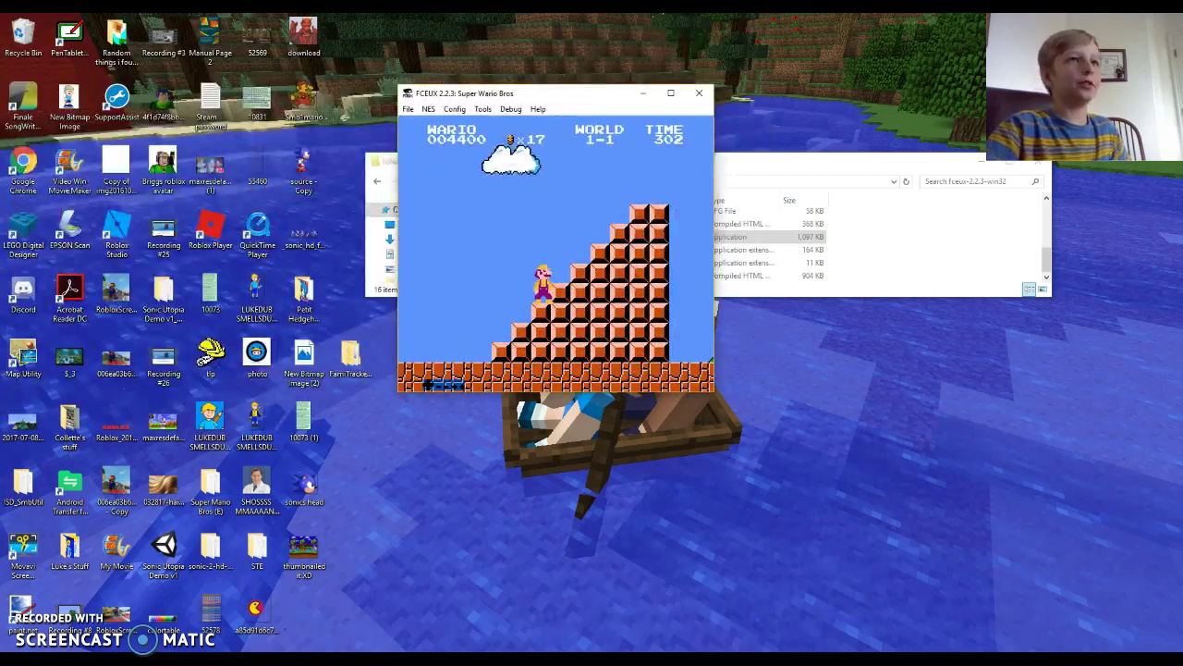
{"action": "left_click", "coordinate": [710, 93]}
{"action": "left_click_drag", "start_coordinate": [871, 165], "coordinate": [776, 175]}
{"action": "left_click", "coordinate": [945, 169]}
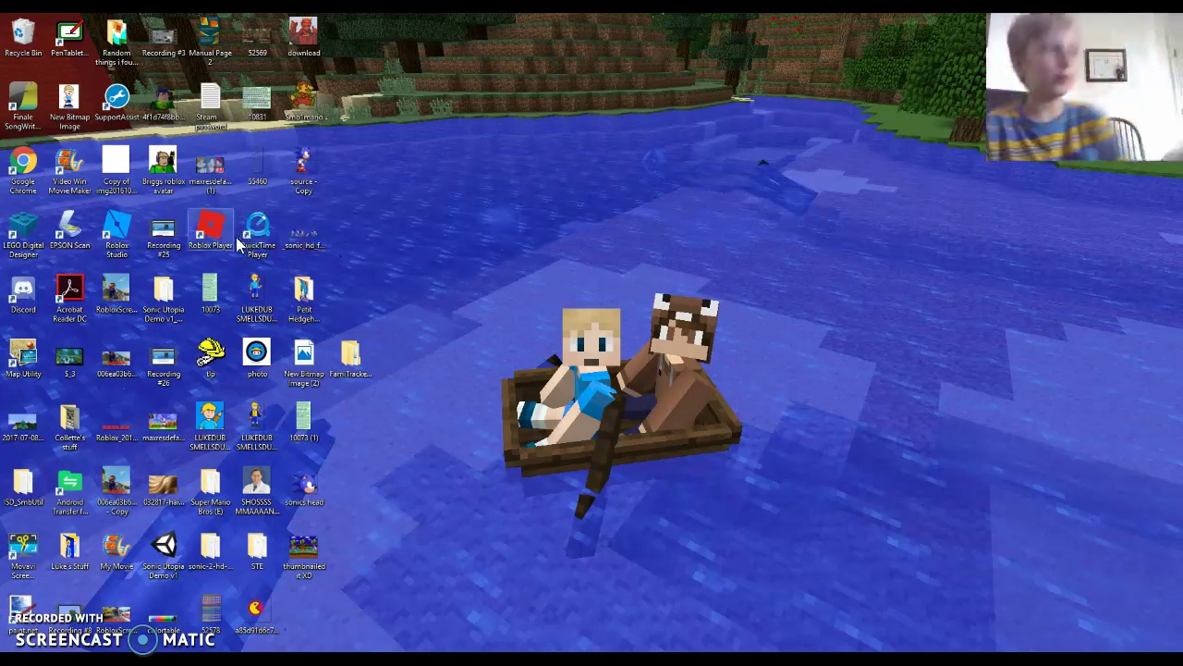
{"action": "left_click", "coordinate": [349, 358]}
{"action": "left_click", "coordinate": [304, 294]}
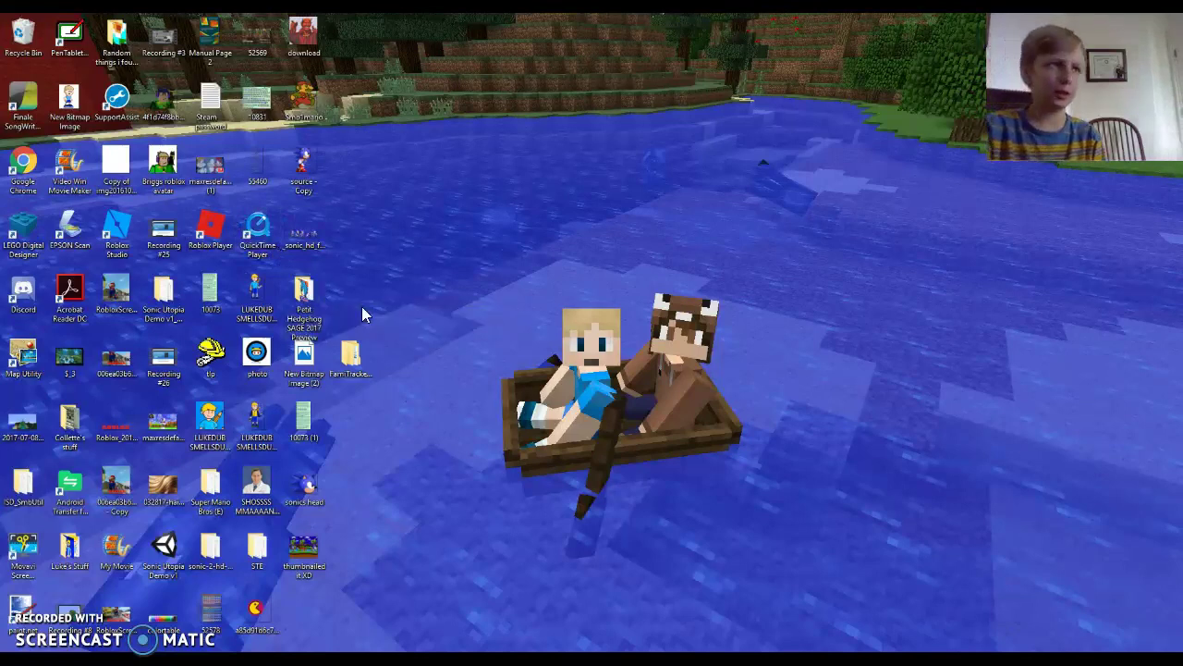
{"action": "left_click", "coordinate": [351, 360]}
{"action": "left_click", "coordinate": [430, 358]}
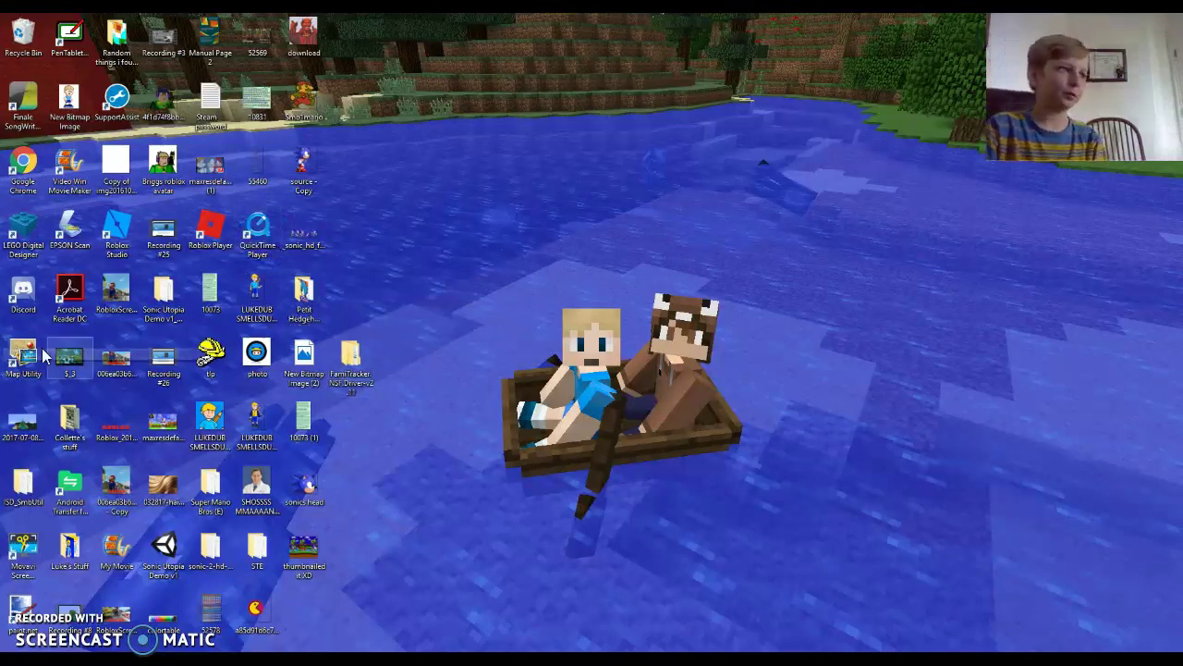
{"action": "double_click", "coordinate": [20, 482]}
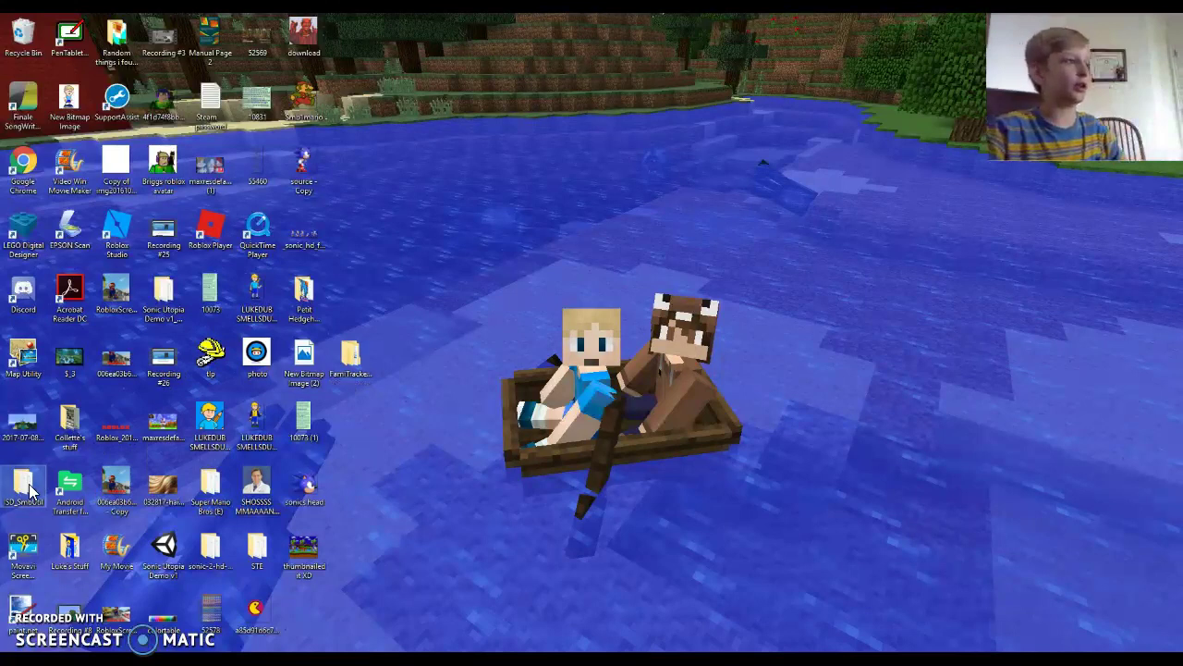
{"action": "scroll", "coordinate": [524, 240], "scroll_direction": "down", "scroll_amount": 4}
{"action": "scroll", "coordinate": [489, 230], "scroll_direction": "up", "scroll_amount": 4}
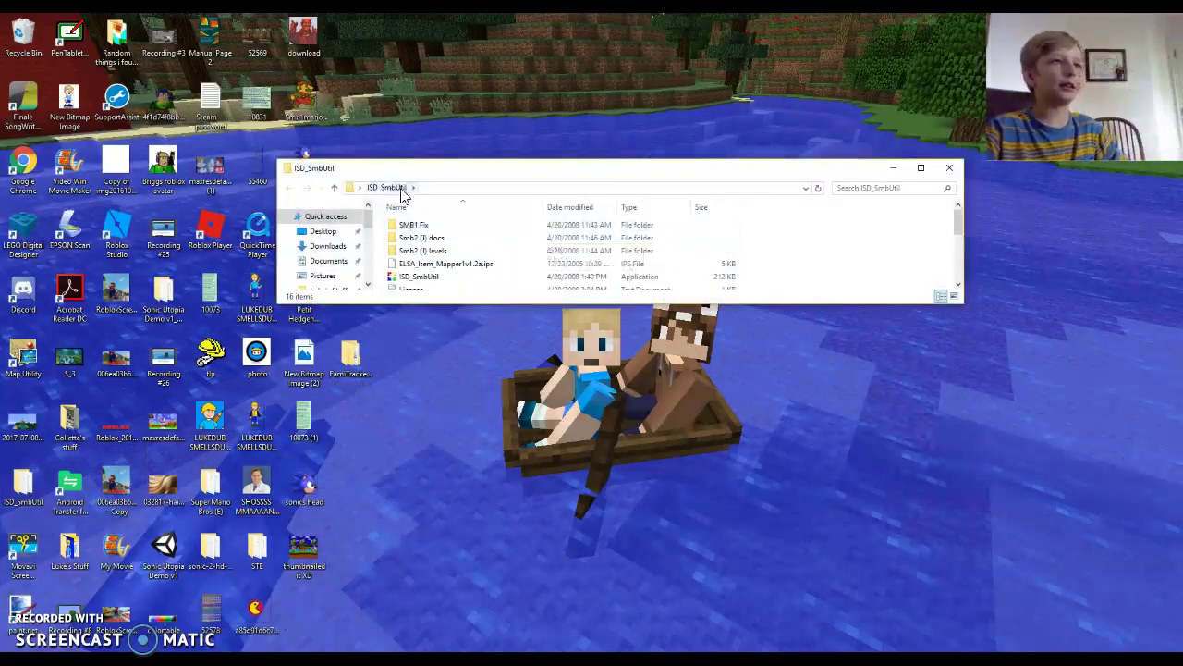
{"action": "left_click", "coordinate": [947, 172]}
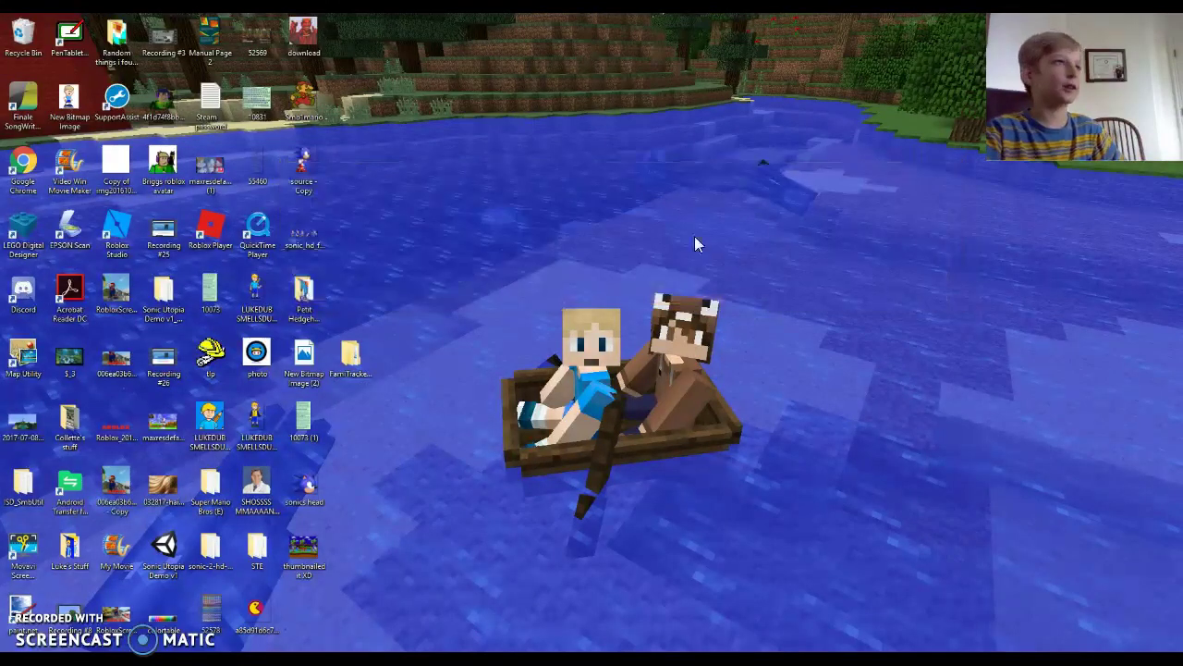
Open the ISD_SmbUtil folder on the desktop and launch the ISD_SmbUtil application.
{"action": "double_click", "coordinate": [31, 489]}
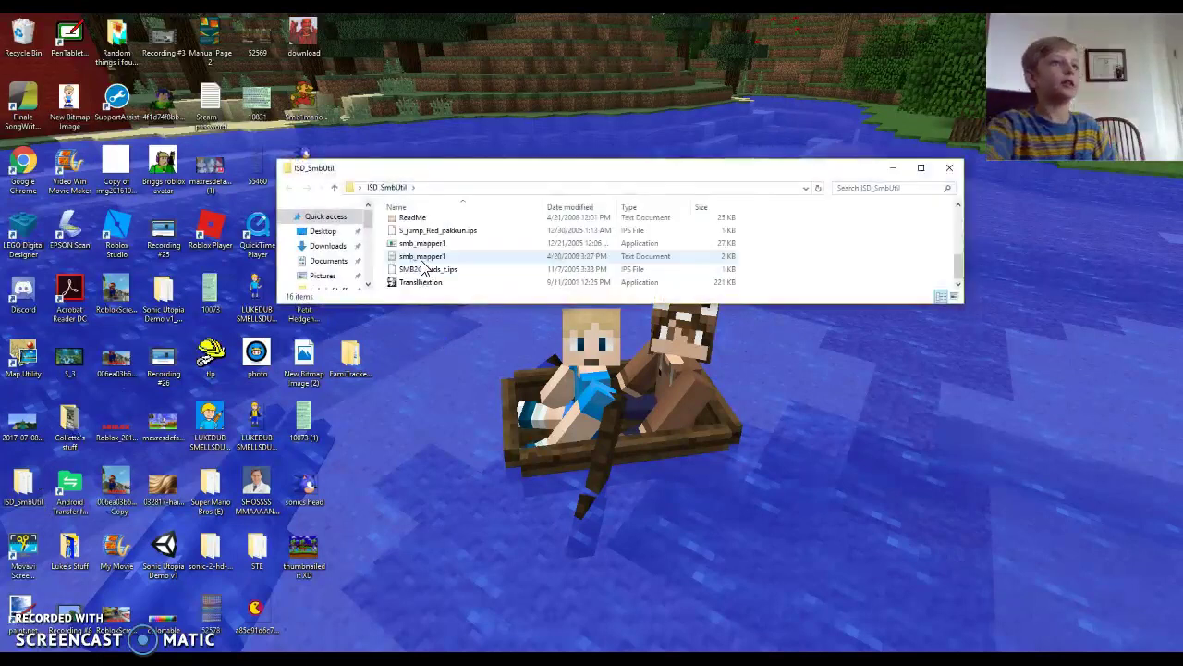
{"action": "scroll", "coordinate": [421, 268], "scroll_direction": "up", "scroll_amount": 1}
{"action": "double_click", "coordinate": [422, 273]}
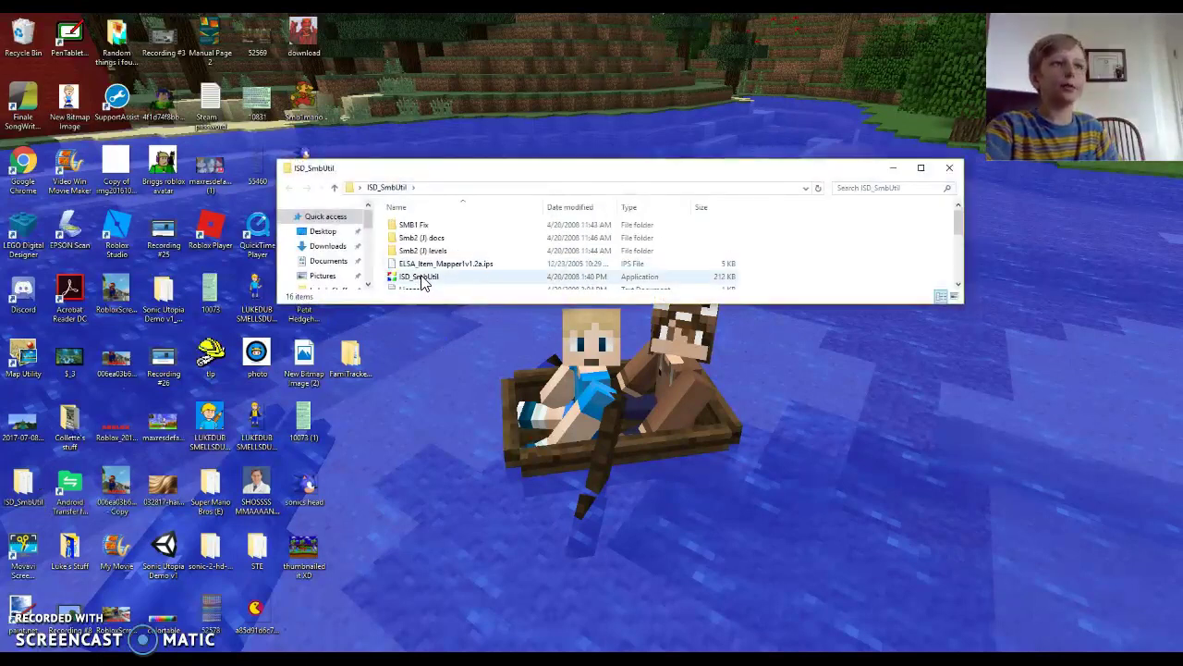
Open the ROM Super Wario Bros.nes from the Super Mario Bros (E) folder in the level editor.
{"action": "left_click", "coordinate": [46, 69]}
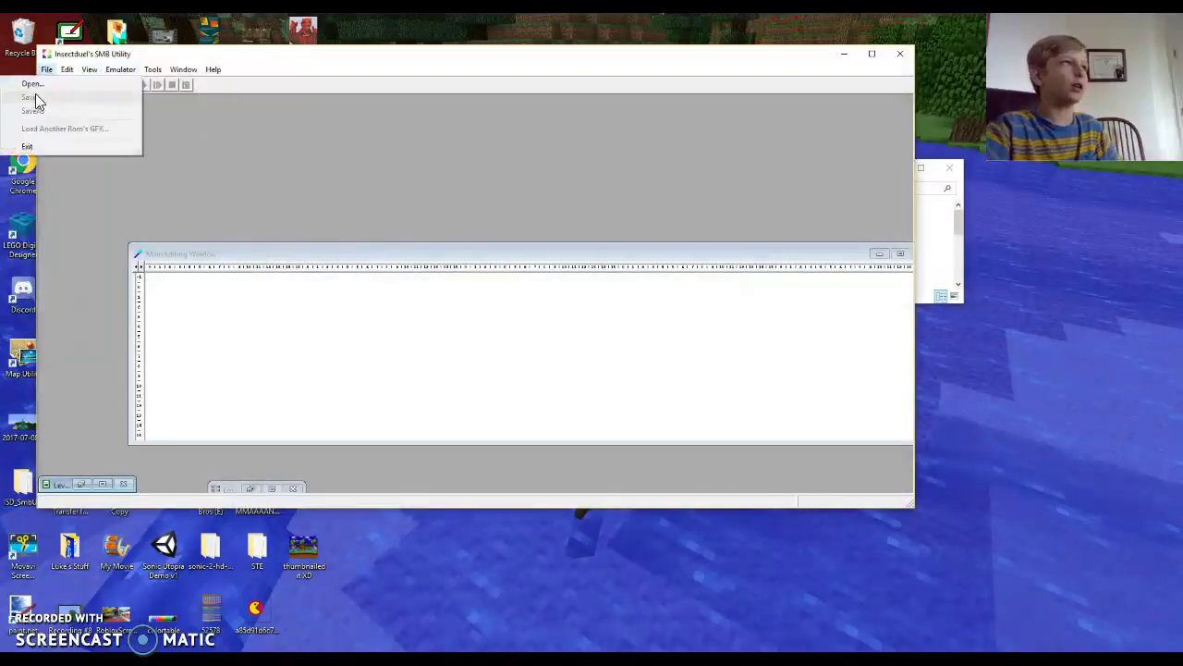
{"action": "left_click", "coordinate": [37, 89]}
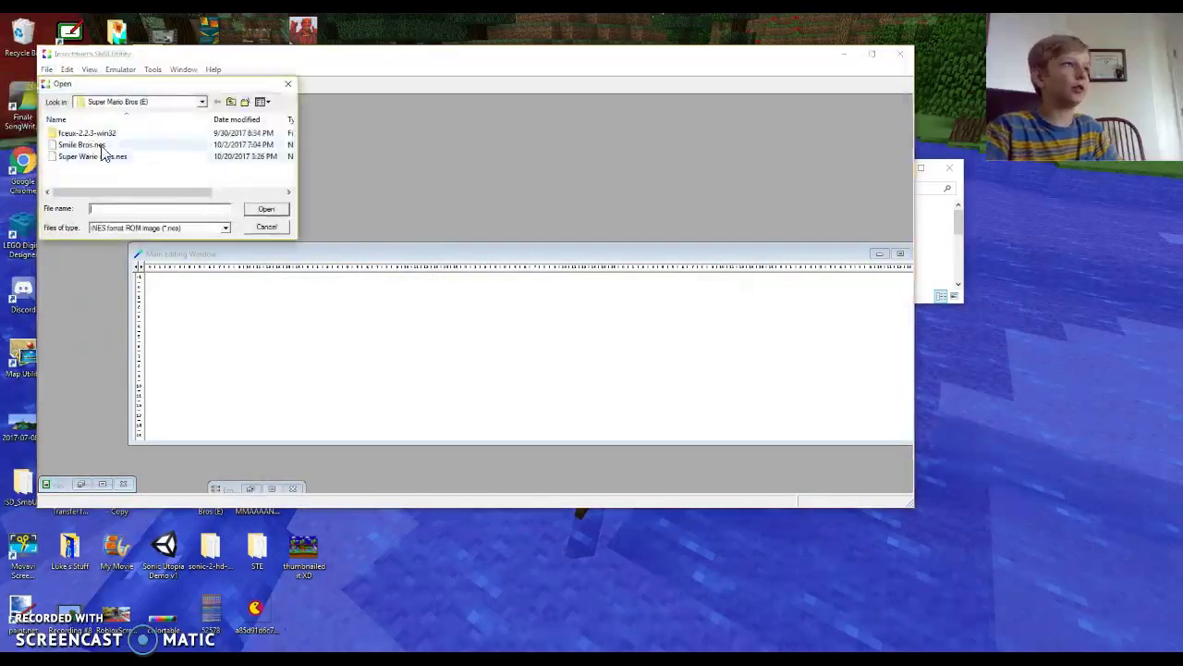
{"action": "left_click", "coordinate": [89, 157]}
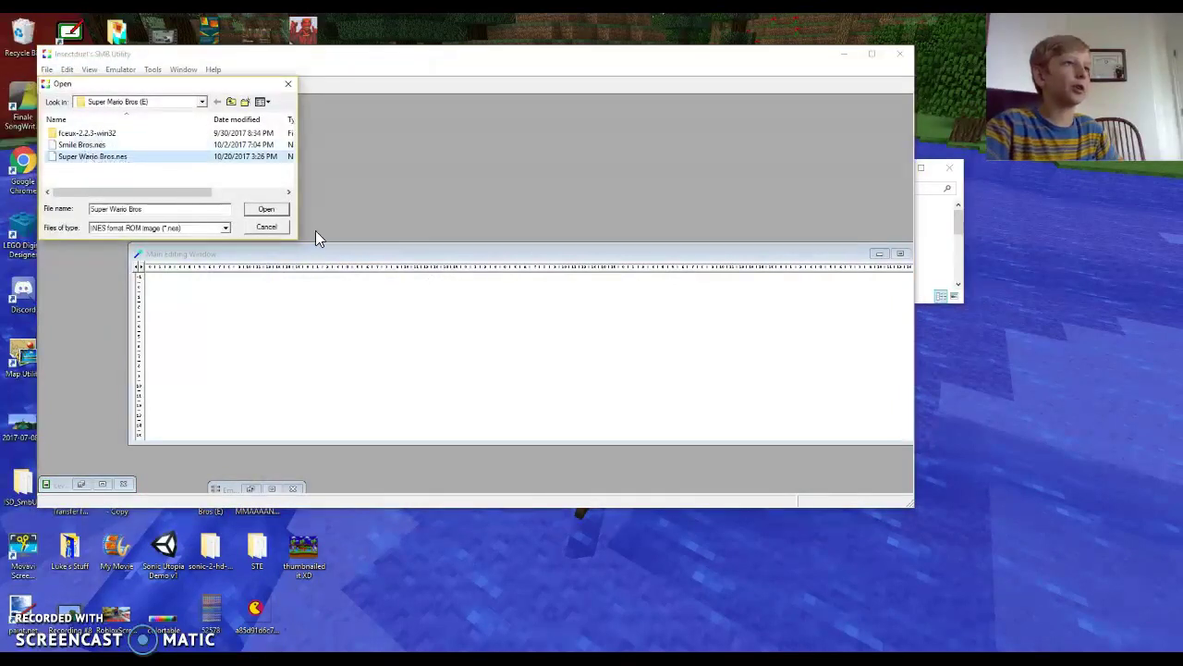
{"action": "left_click", "coordinate": [263, 208]}
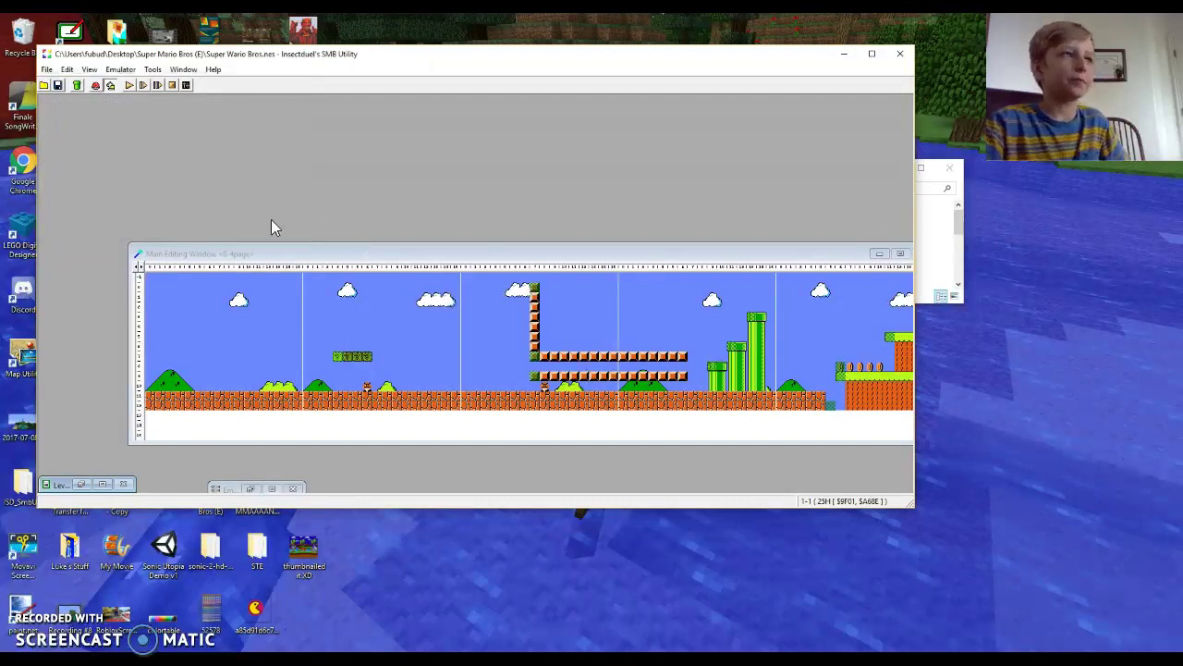
Try moving the question block at the start of the small block row into open sky, and put it back.
{"action": "left_click", "coordinate": [353, 361]}
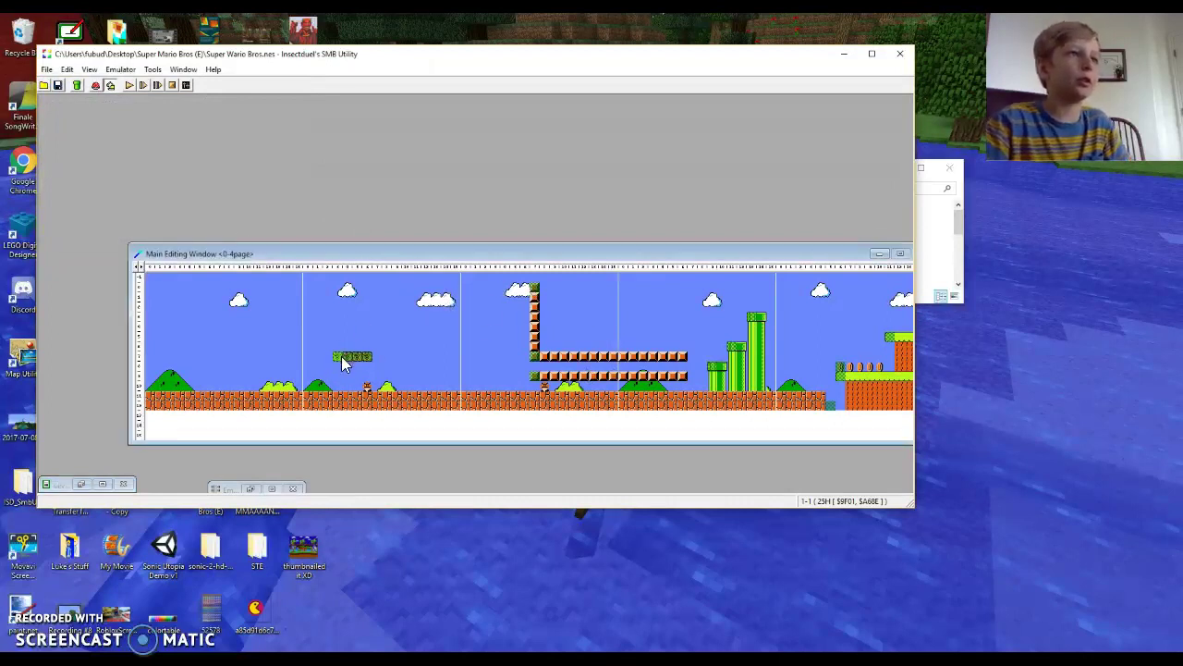
{"action": "mouse_move", "coordinate": [342, 356]}
{"action": "left_mouse_down"}
{"action": "mouse_move", "coordinate": [367, 344]}
{"action": "mouse_move", "coordinate": [454, 342]}
{"action": "left_mouse_up"}
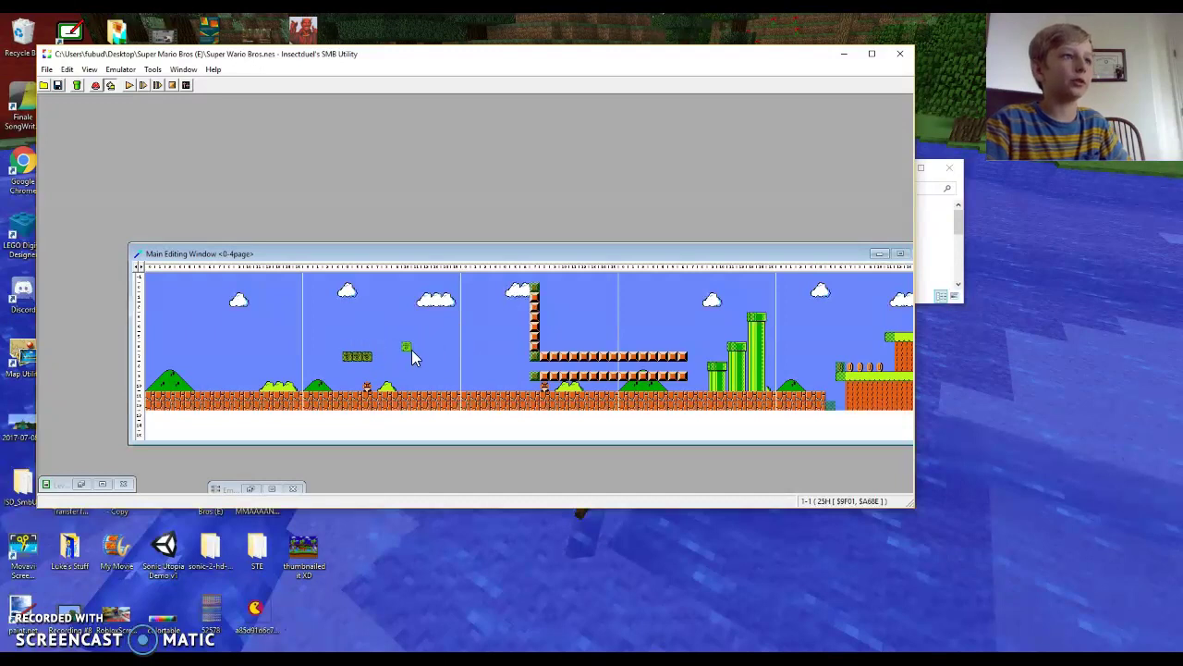
{"action": "left_click_drag", "start_coordinate": [413, 359], "coordinate": [339, 363]}
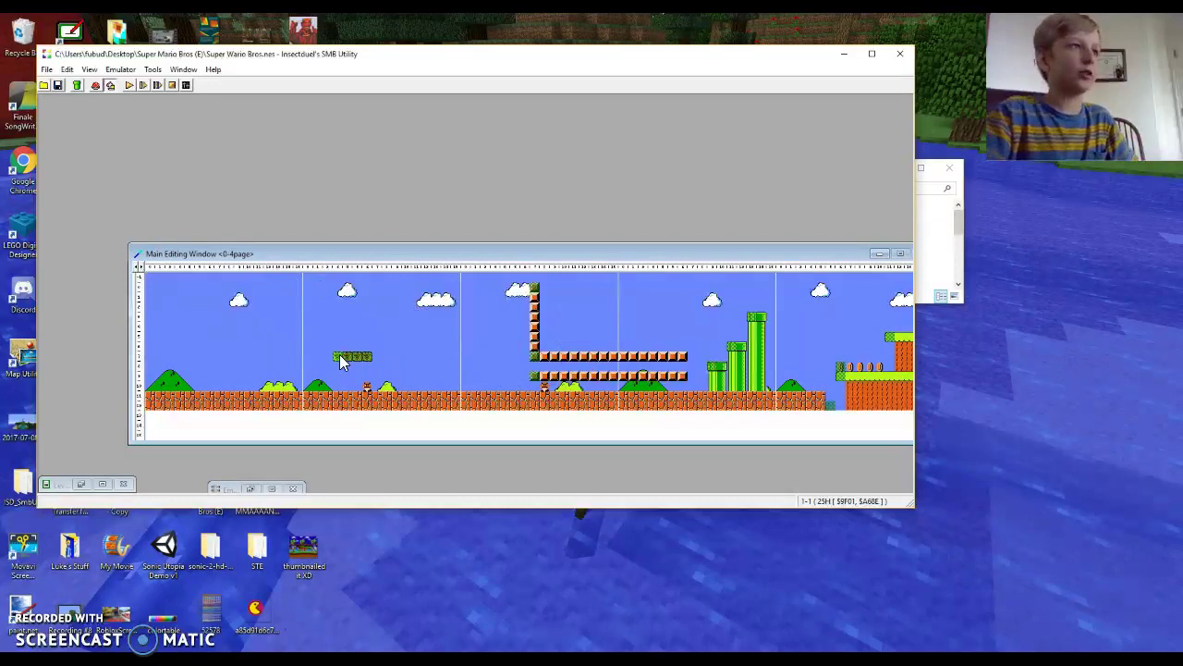
Move the question block up into the sky and cycle it through other object types such as bricks, pipe and coins.
{"action": "left_click_drag", "start_coordinate": [336, 357], "coordinate": [390, 307]}
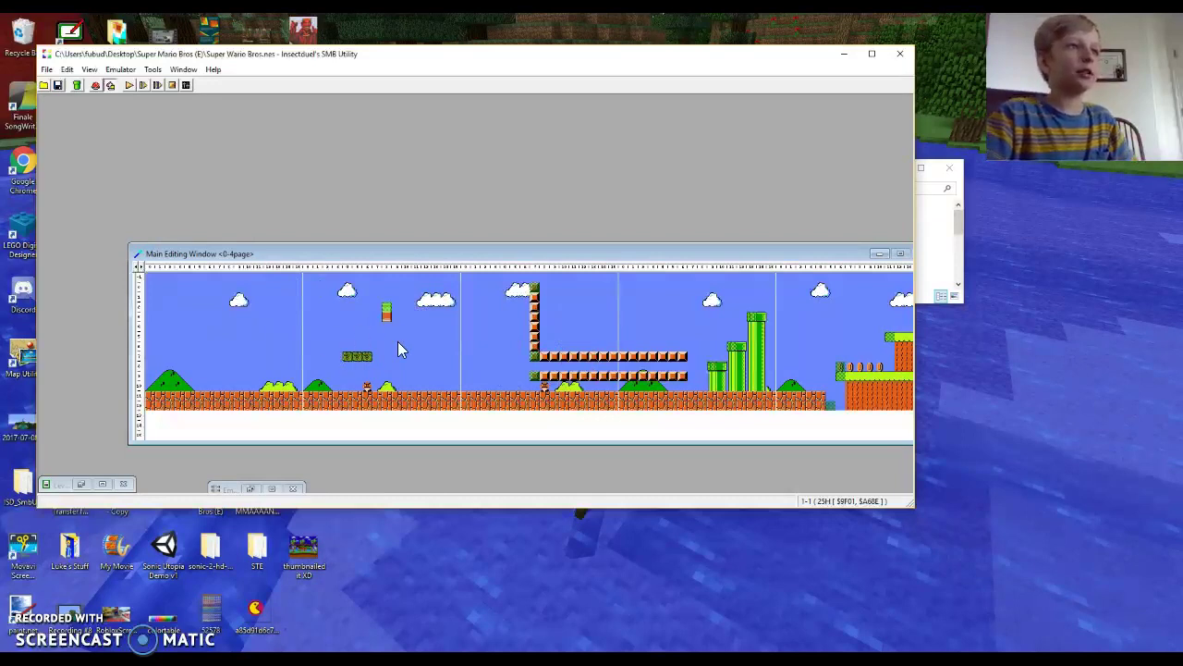
{"action": "key", "text": "plus"}
{"action": "key", "text": "plus"}
{"action": "key", "text": "plus"}
{"action": "key", "text": "plus"}
{"action": "key", "text": "plus"}
{"action": "key", "text": "plus"}
{"action": "key", "text": "plus"}
{"action": "key", "text": "plus"}
{"action": "key", "text": "plus"}
{"action": "key", "text": "plus"}
{"action": "key", "text": "plus"}
{"action": "scroll", "coordinate": [399, 337], "scroll_direction": "up", "scroll_amount": 5}
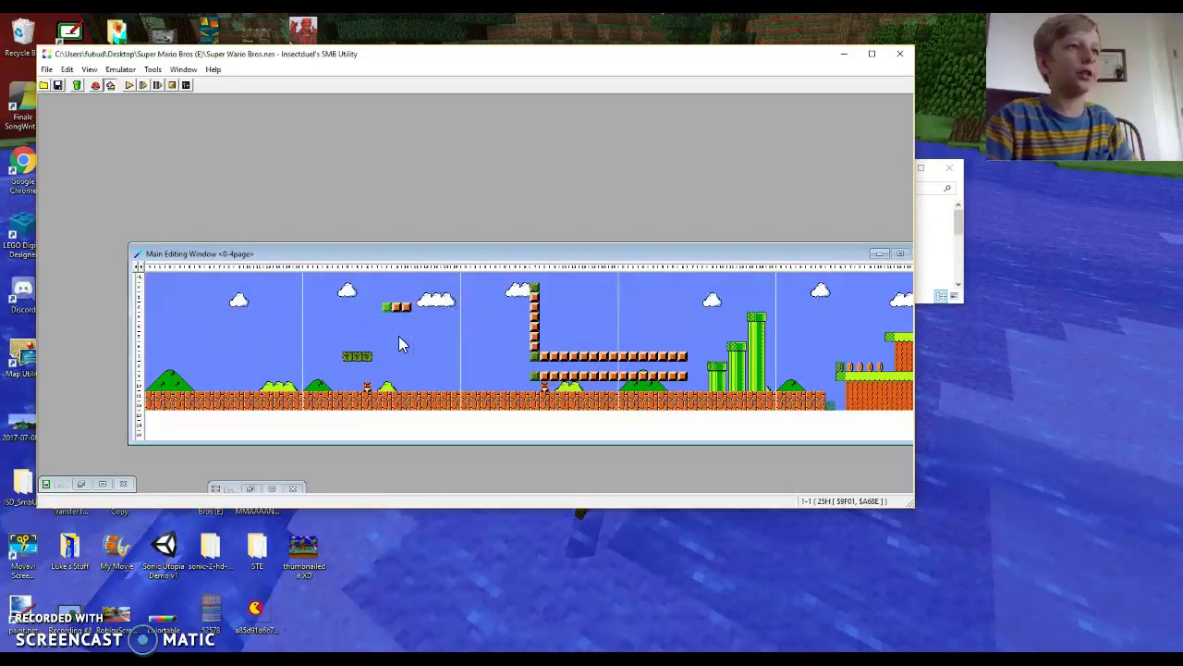
{"action": "scroll", "coordinate": [399, 335], "scroll_direction": "up", "scroll_amount": 6}
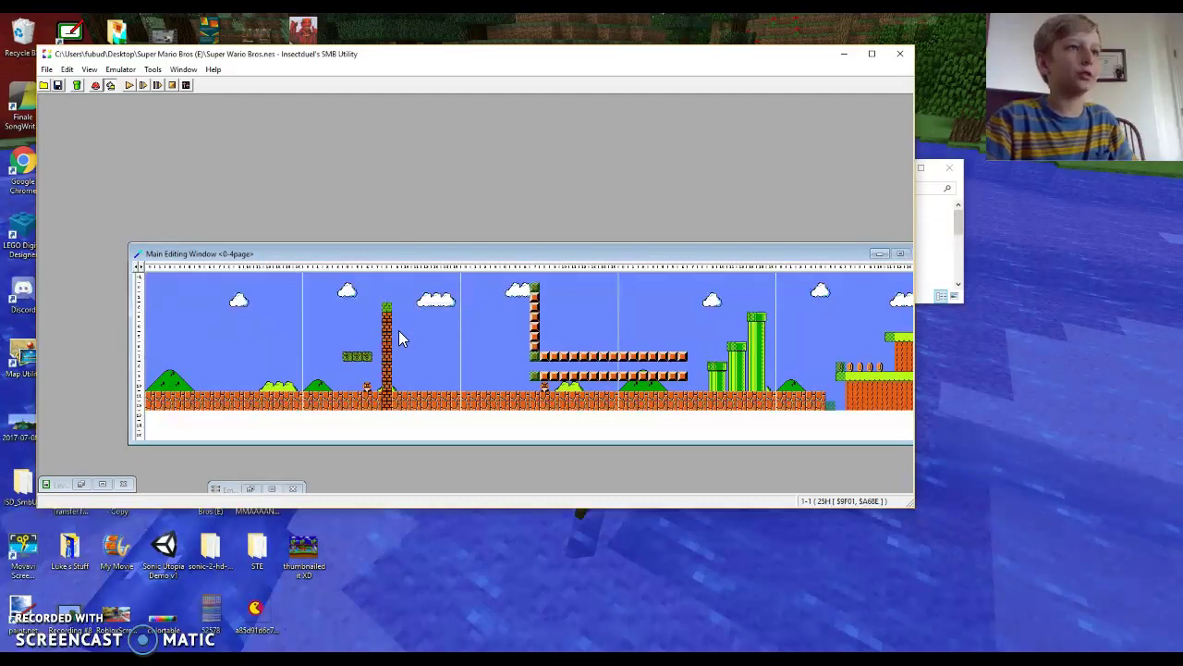
{"action": "scroll", "coordinate": [400, 319], "scroll_direction": "up", "scroll_amount": 4}
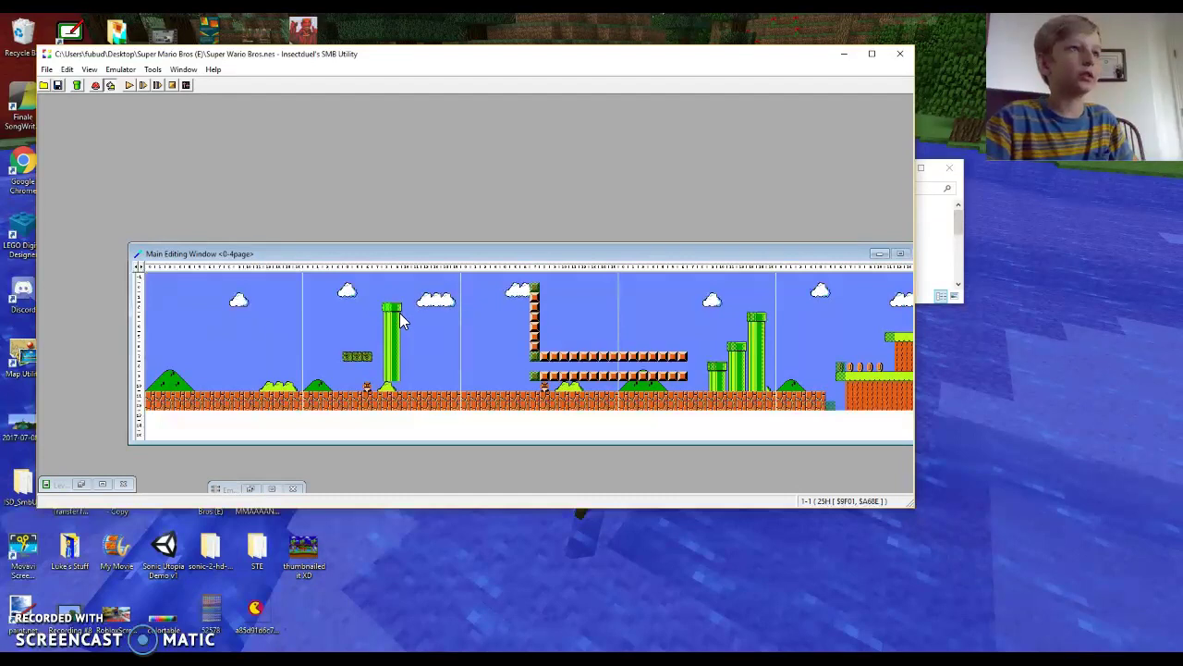
{"action": "scroll", "coordinate": [397, 309], "scroll_direction": "up", "scroll_amount": 3}
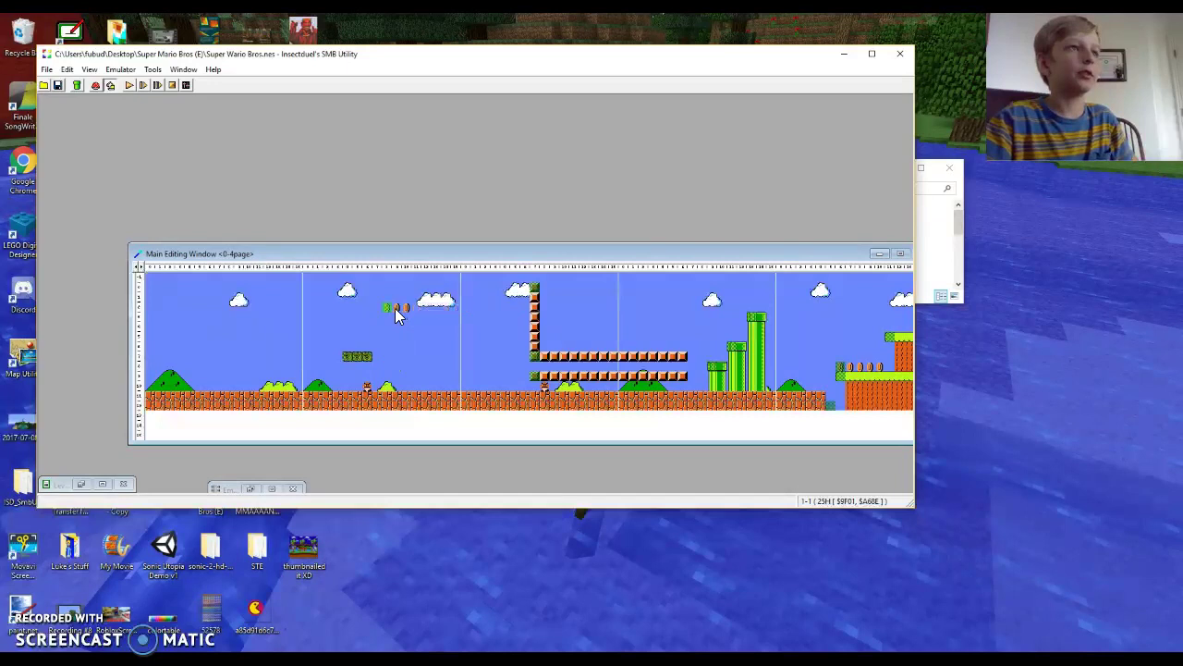
{"action": "scroll", "coordinate": [396, 315], "scroll_direction": "up", "scroll_amount": 3}
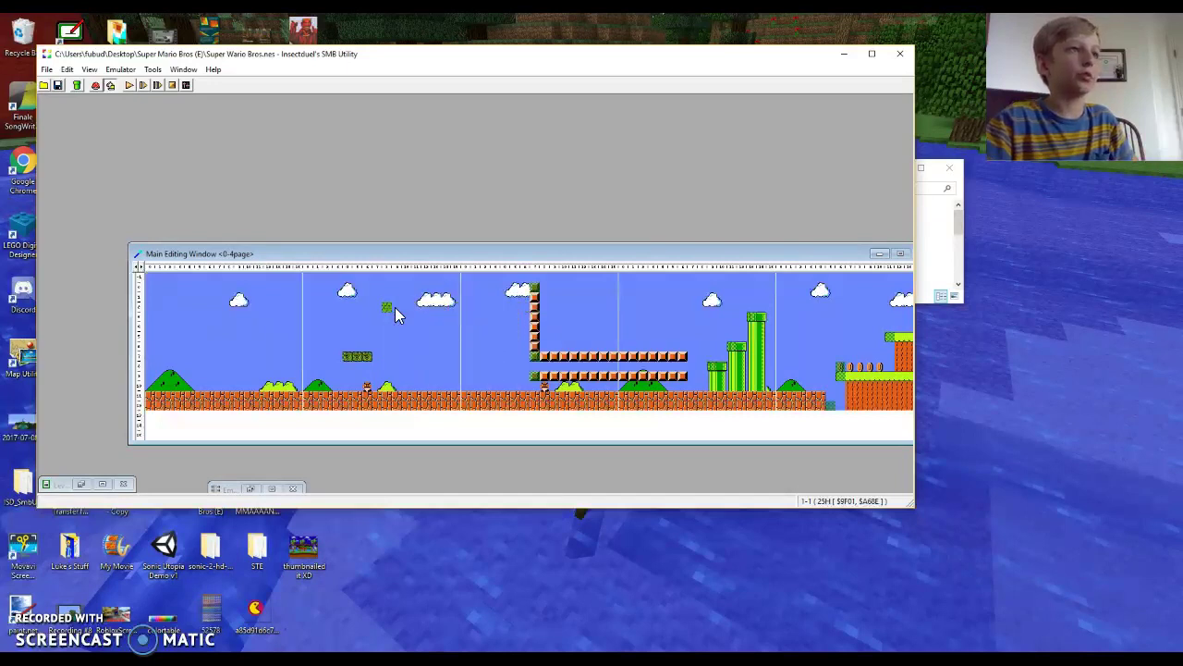
{"action": "scroll", "coordinate": [388, 310], "scroll_direction": "up", "scroll_amount": 1}
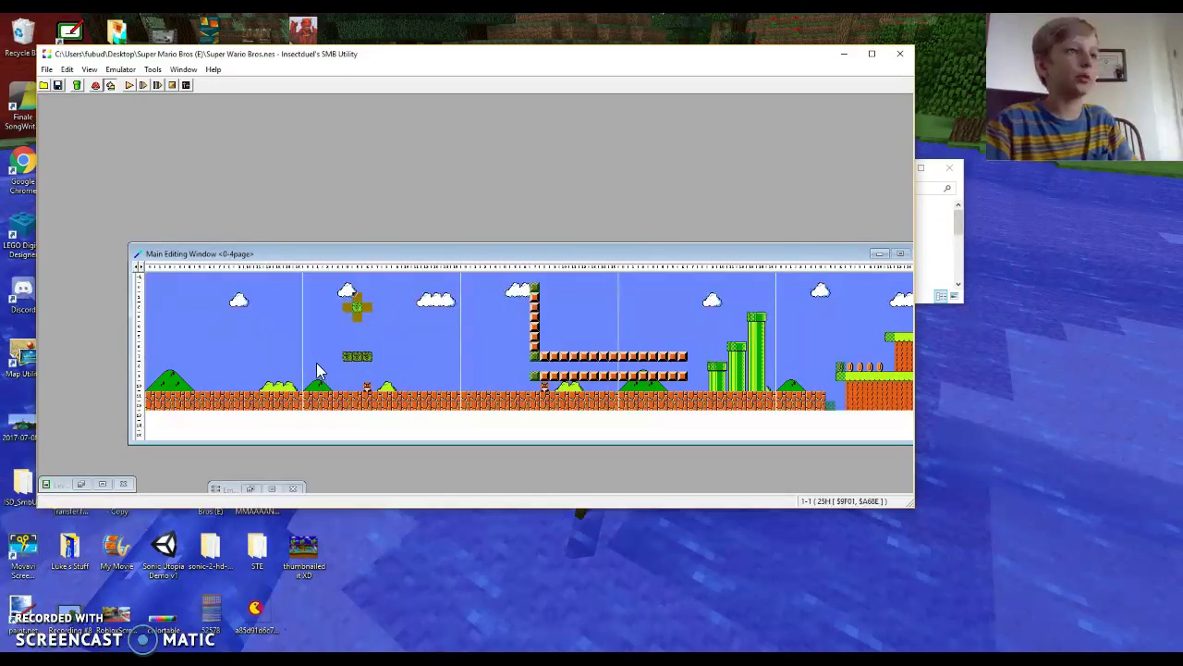
Choose a question block type in the raised object's settings and move it back to the start of the small block row.
{"action": "double_click", "coordinate": [359, 306]}
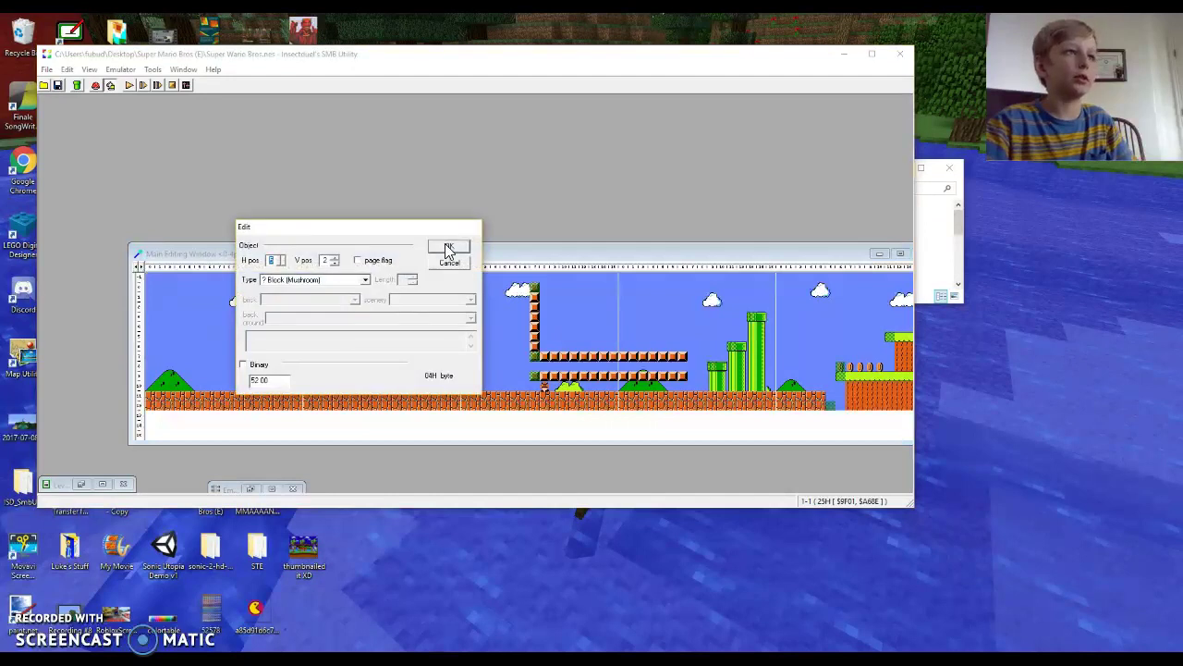
{"action": "left_click", "coordinate": [352, 280]}
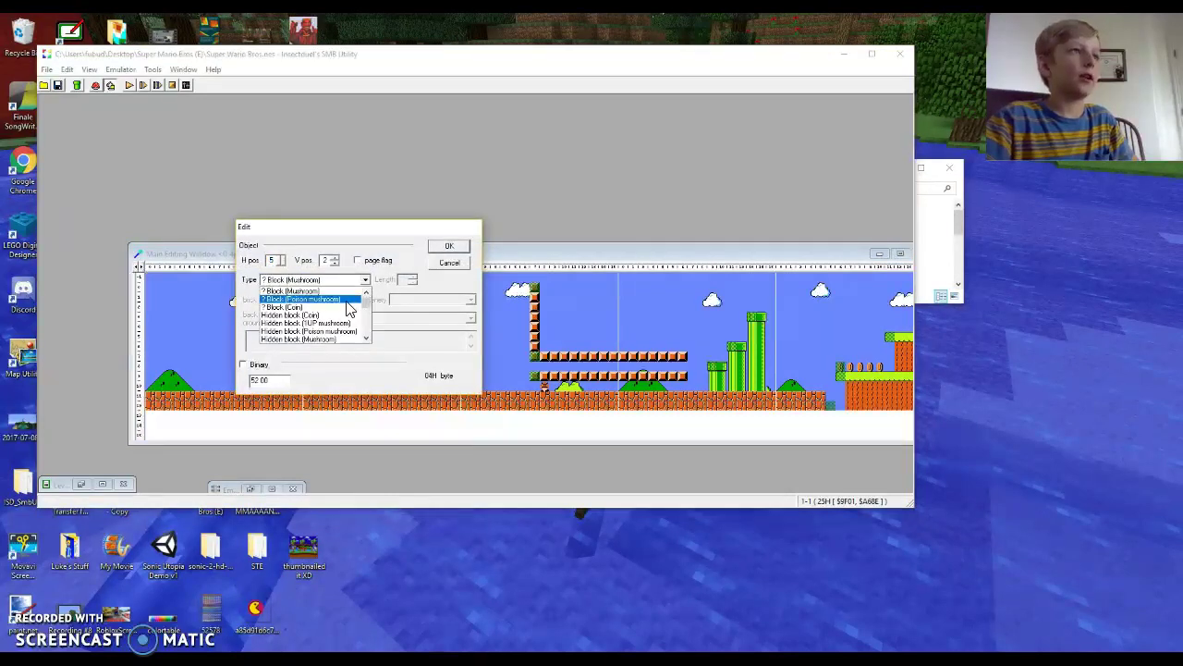
{"action": "left_click", "coordinate": [352, 305]}
{"action": "left_click", "coordinate": [449, 245]}
{"action": "left_click_drag", "start_coordinate": [364, 308], "coordinate": [342, 359]}
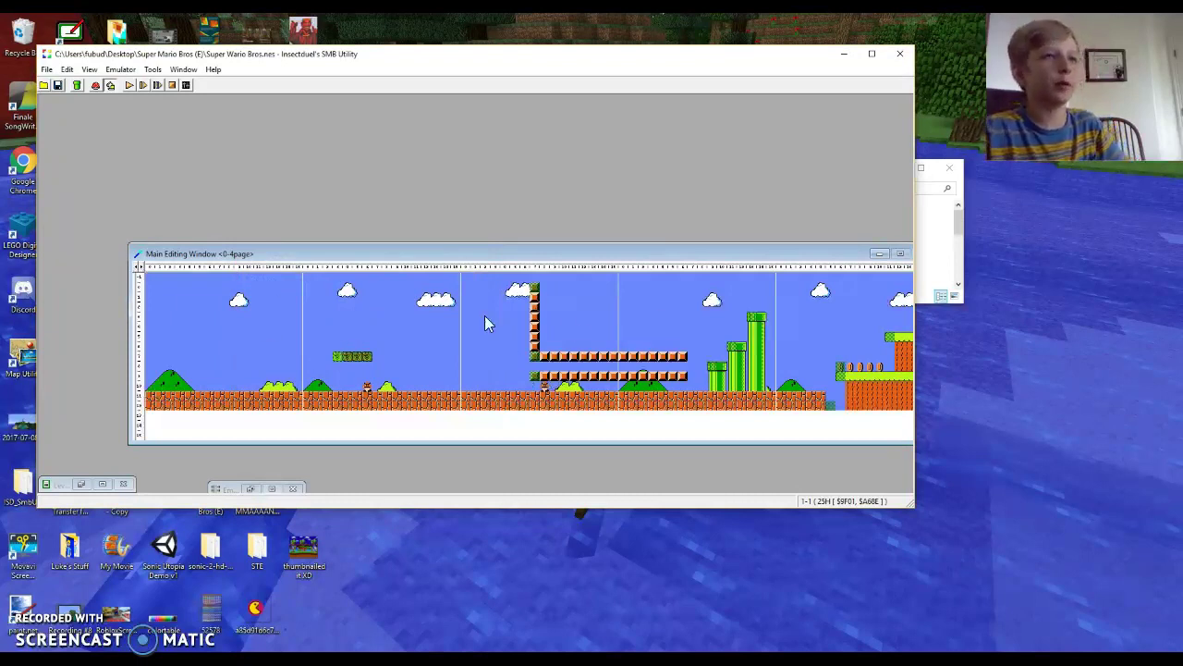
Switch to Badguys editing on pages 4-8 and change the enemy type of the Little Goomba on the grass platform.
{"action": "left_click", "coordinate": [142, 266]}
{"action": "left_click", "coordinate": [141, 266]}
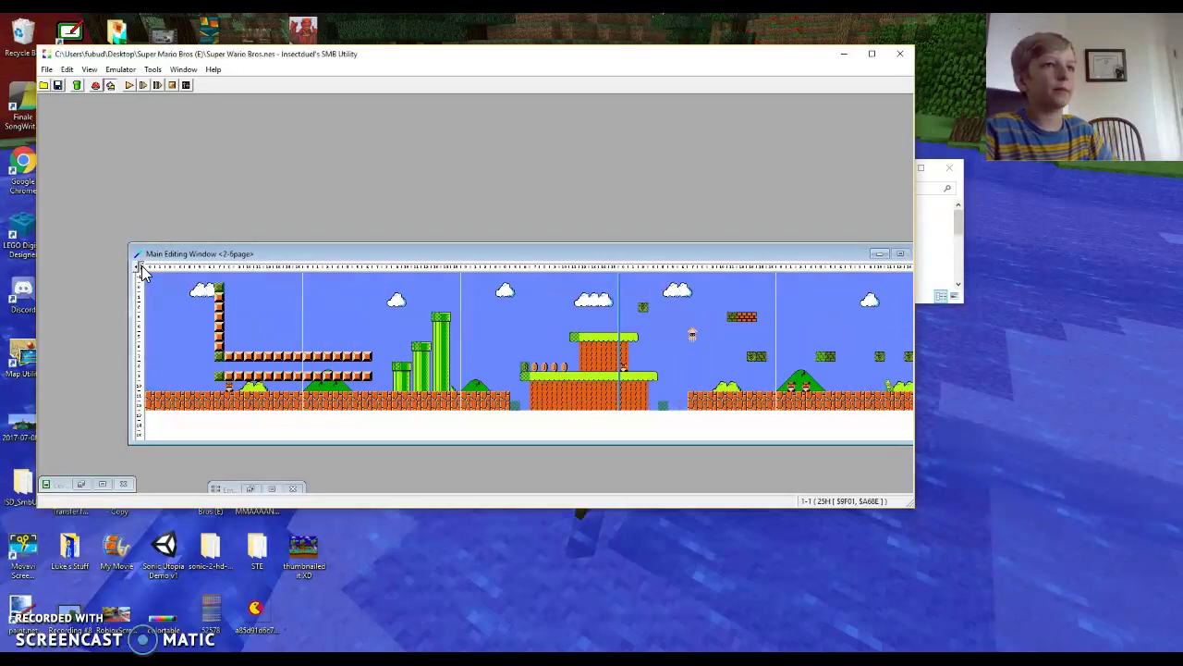
{"action": "left_click", "coordinate": [142, 265]}
{"action": "left_click", "coordinate": [141, 266]}
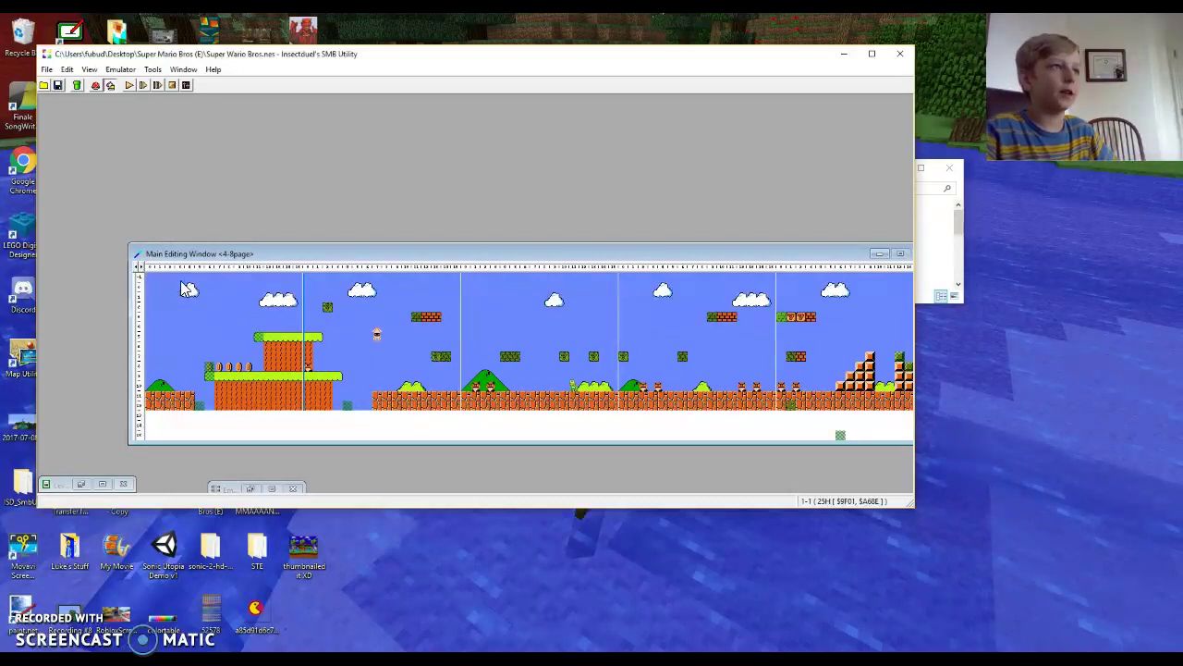
{"action": "left_click", "coordinate": [96, 86]}
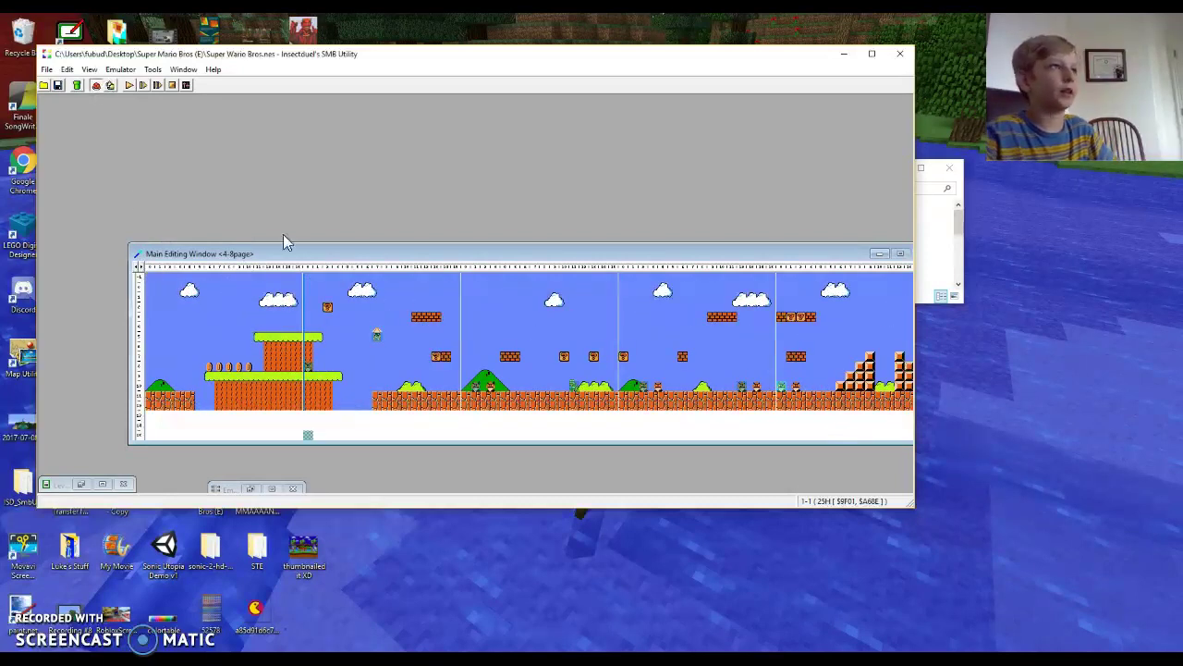
{"action": "double_click", "coordinate": [327, 364]}
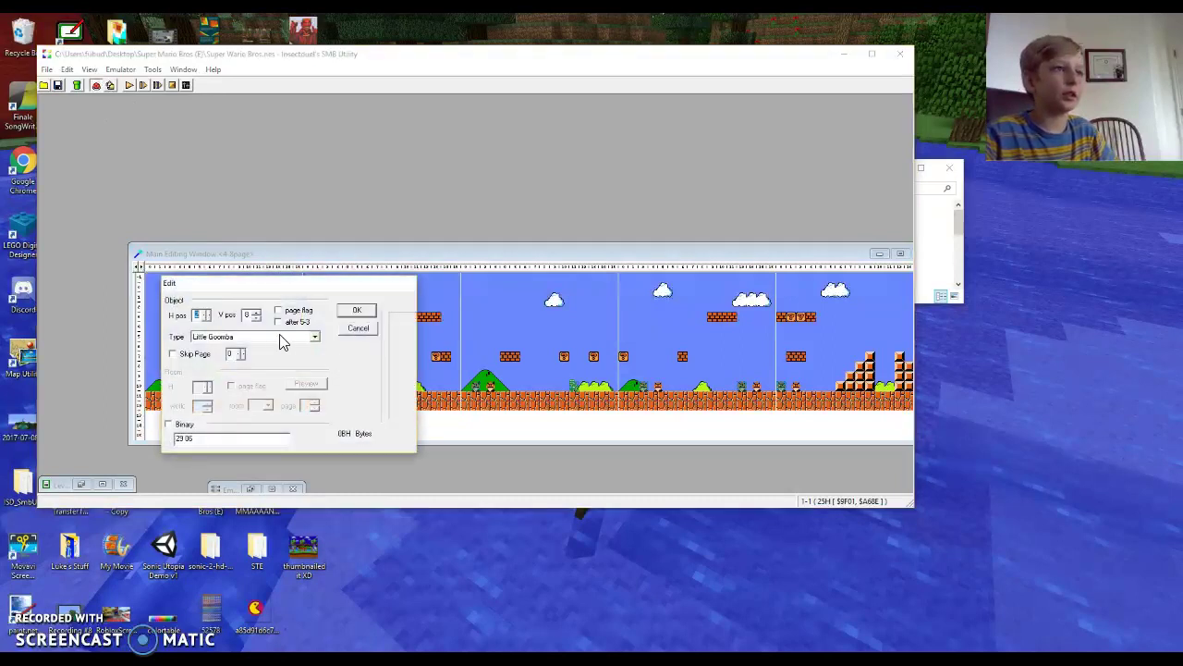
{"action": "left_click", "coordinate": [357, 311]}
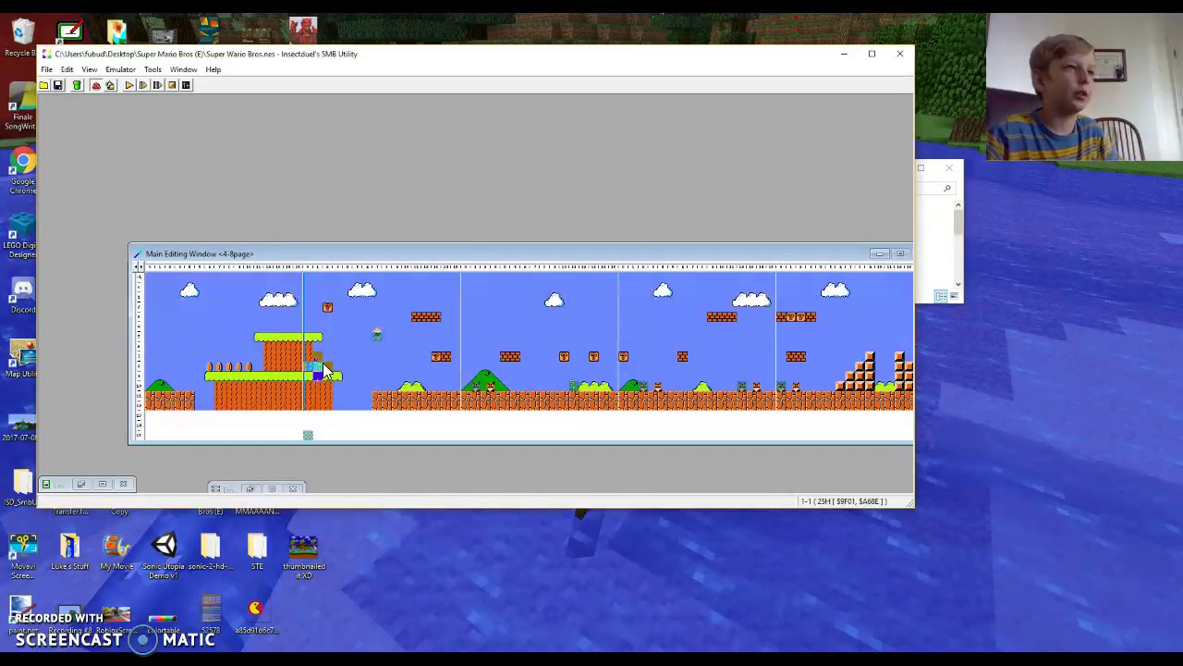
Place the edited enemy on top of the upper grass platform and reposition the Main Editing Window to show its full width.
{"action": "scroll", "coordinate": [305, 326], "scroll_direction": "up", "scroll_amount": 1}
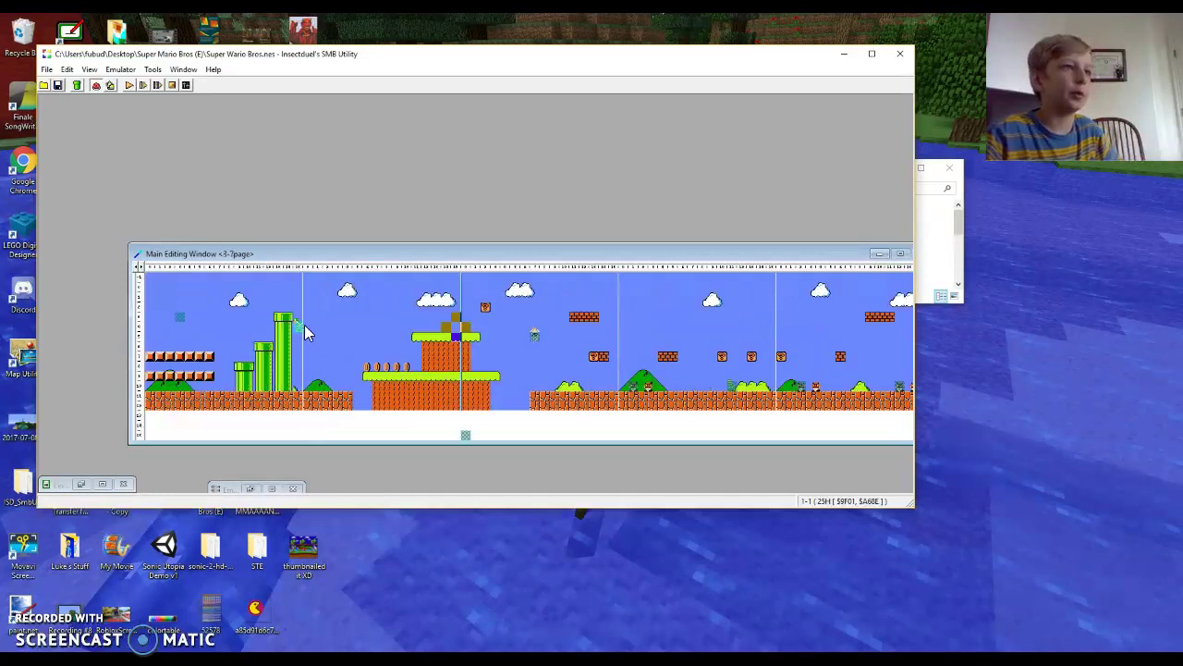
{"action": "left_click_drag", "start_coordinate": [301, 329], "coordinate": [434, 330]}
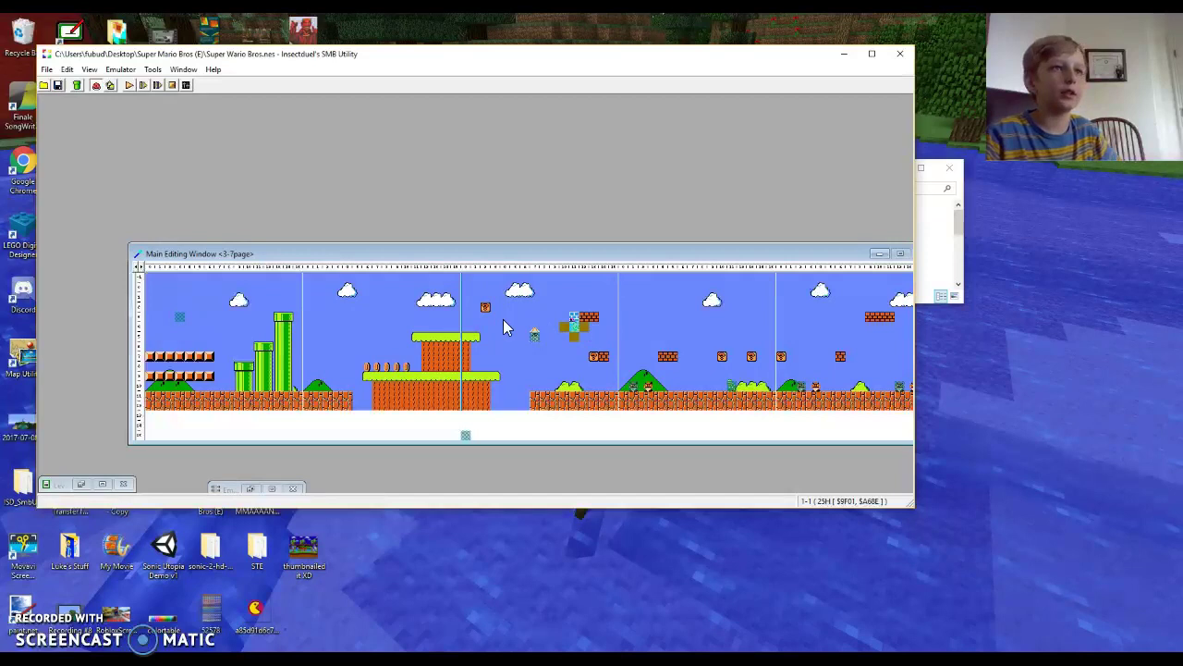
{"action": "left_click_drag", "start_coordinate": [476, 356], "coordinate": [472, 333]}
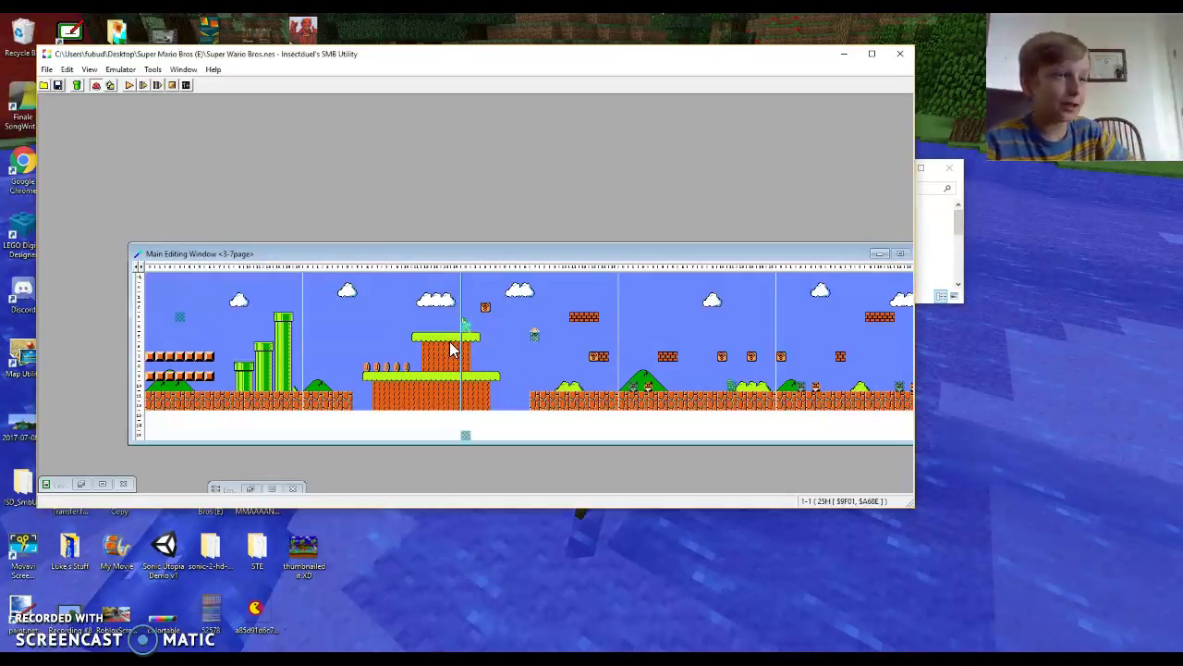
{"action": "left_click_drag", "start_coordinate": [466, 260], "coordinate": [388, 248]}
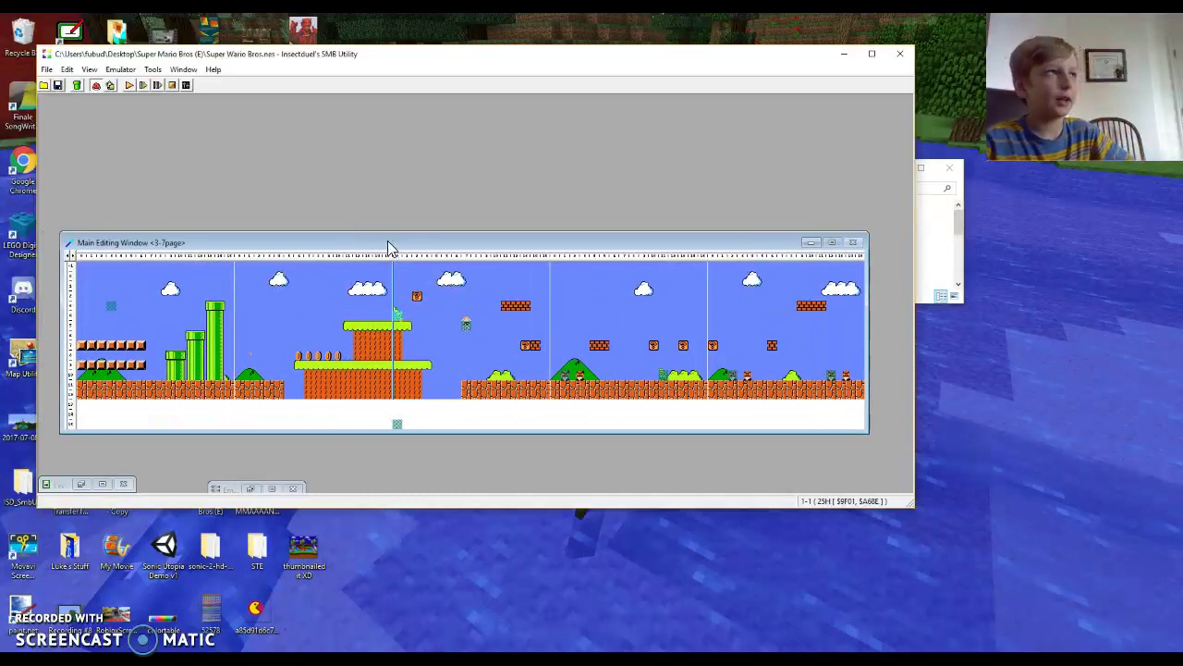
Run the hacked game in the editor's built-in emulator to view its title screen, and close the emulator.
{"action": "left_click", "coordinate": [92, 71]}
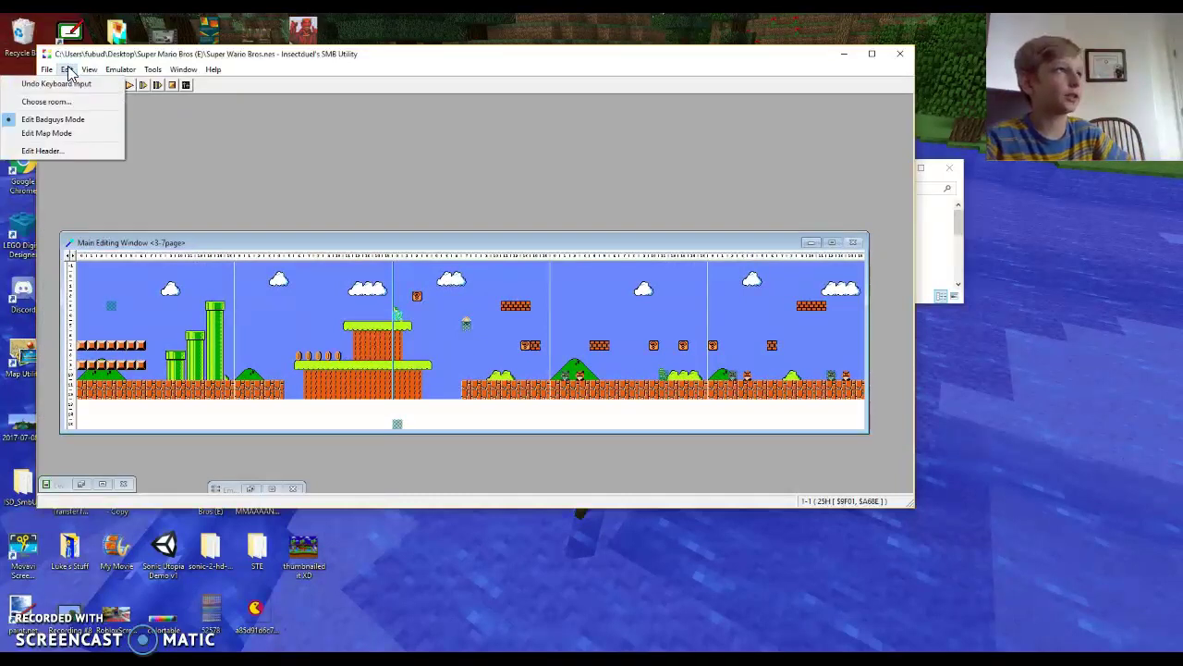
{"action": "mouse_move", "coordinate": [47, 72]}
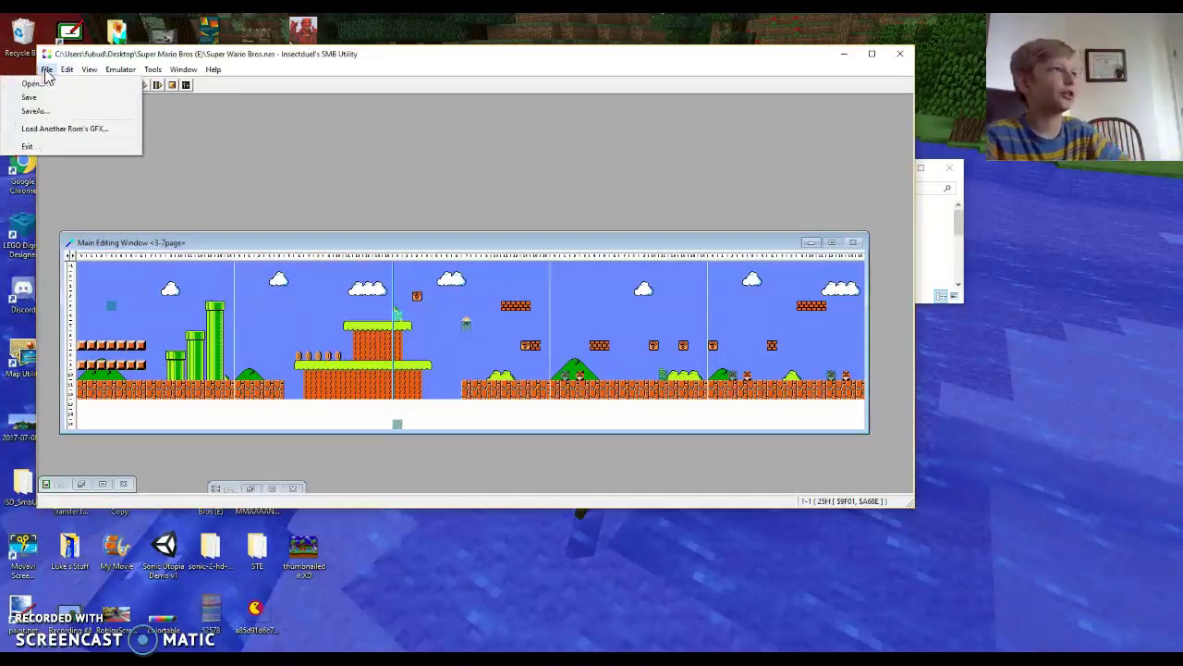
{"action": "mouse_move", "coordinate": [123, 78]}
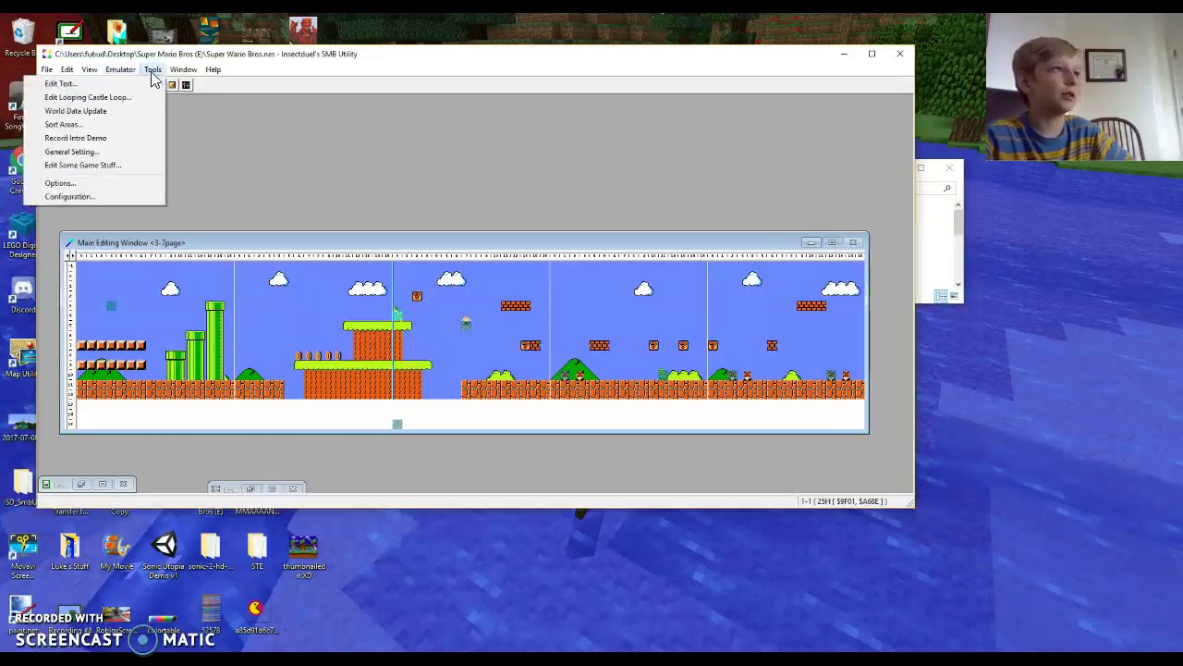
{"action": "left_click", "coordinate": [114, 88]}
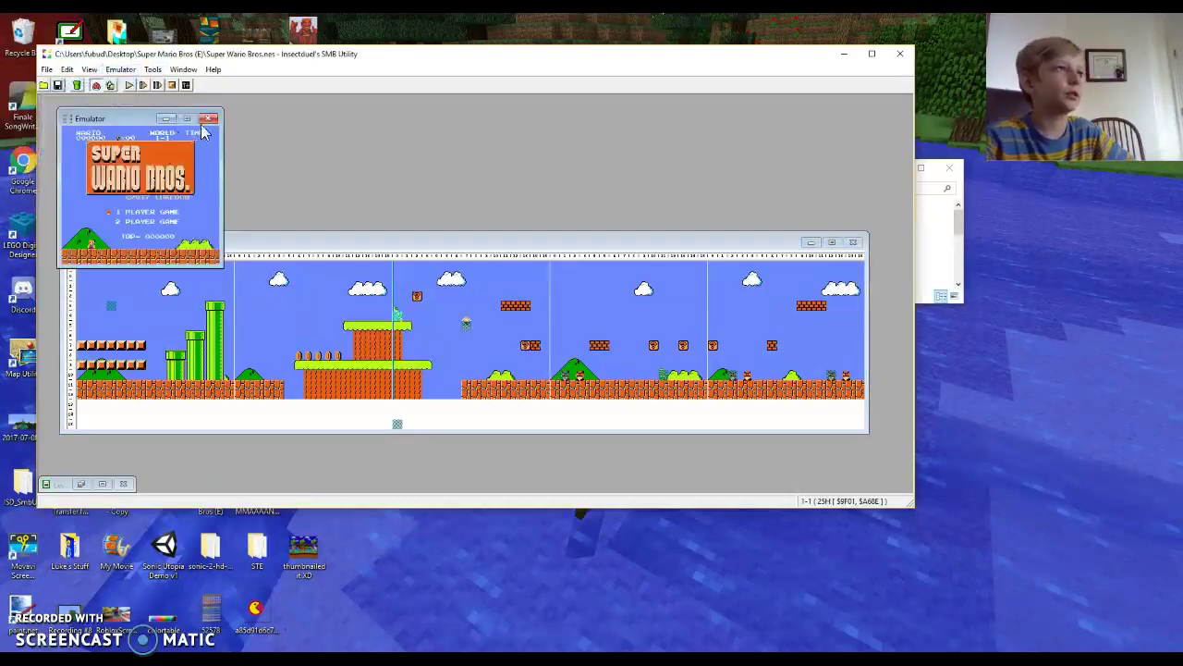
{"action": "left_click", "coordinate": [208, 118]}
Open the game text editor and view the Mario(Unknown) and Luigi(Status bar) entries.
{"action": "left_click", "coordinate": [152, 70]}
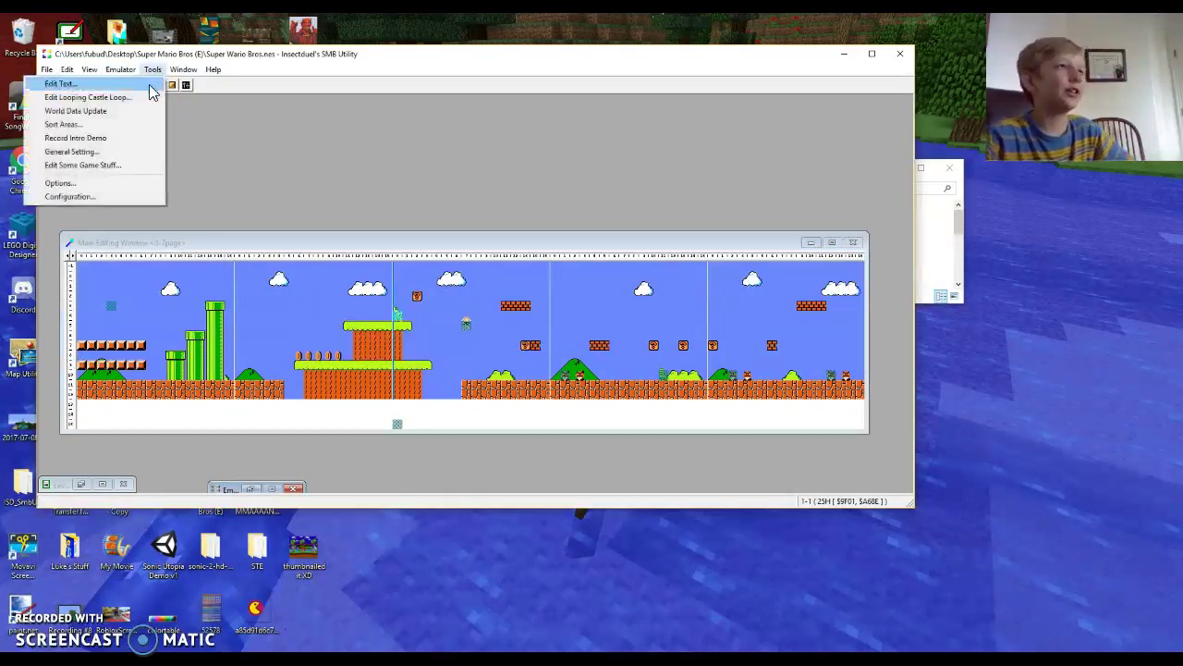
{"action": "left_click", "coordinate": [149, 86]}
{"action": "left_click", "coordinate": [641, 330]}
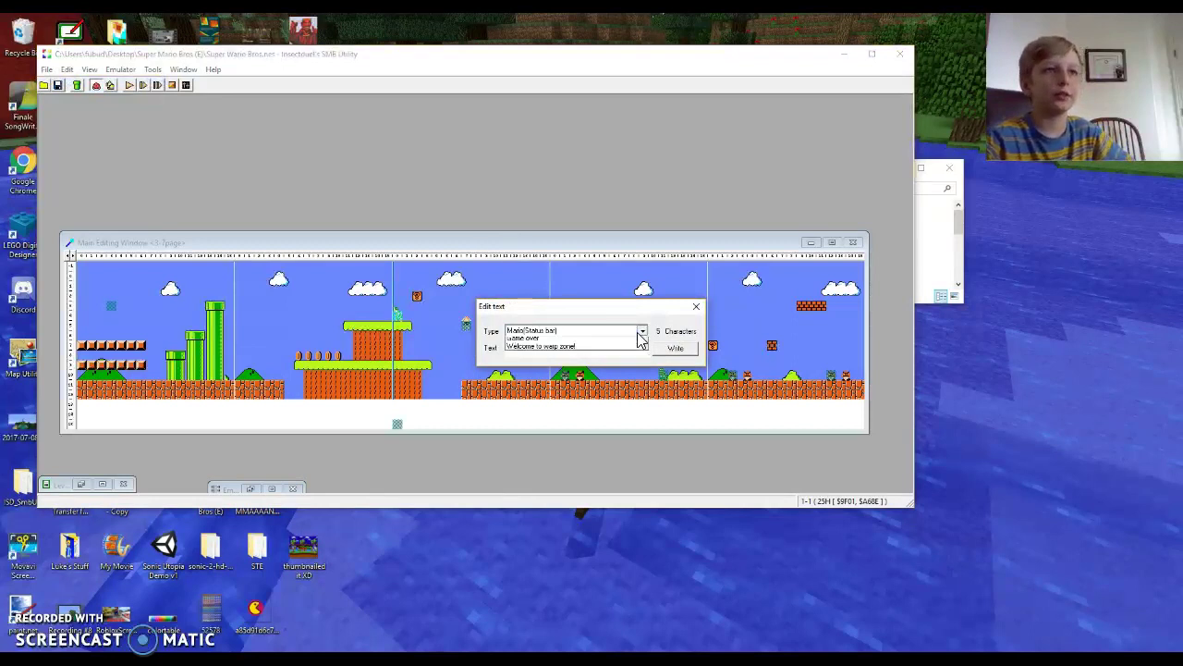
{"action": "left_click", "coordinate": [607, 349]}
{"action": "left_click", "coordinate": [637, 333]}
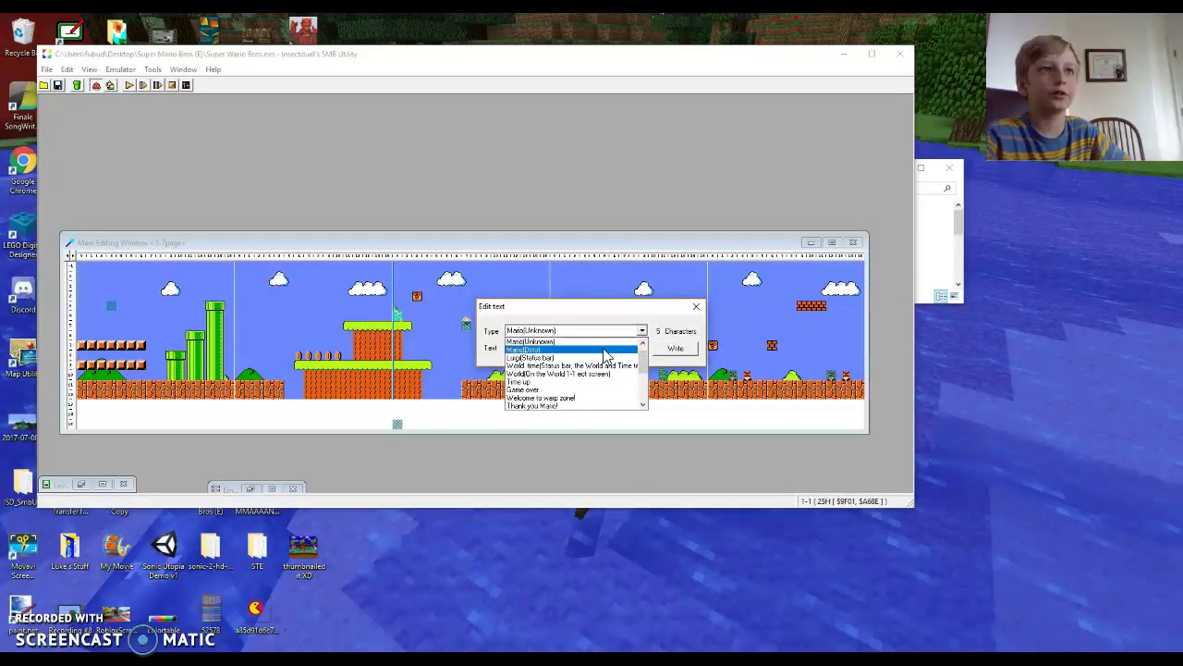
{"action": "left_click", "coordinate": [575, 361]}
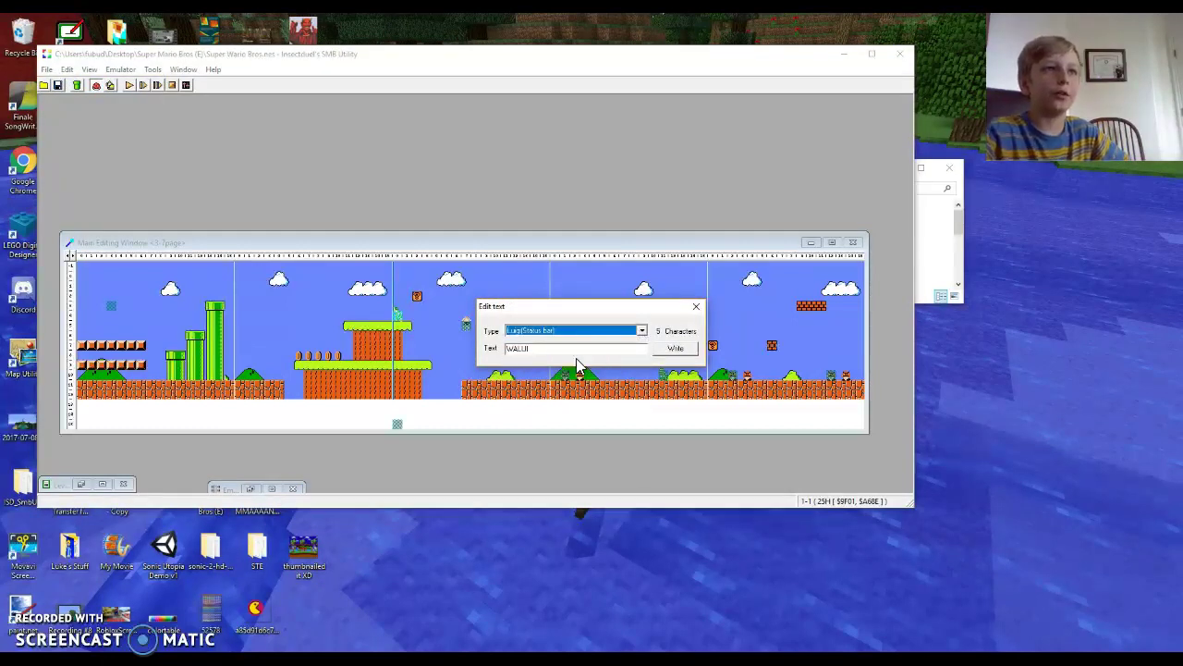
Browse the list of editable texts and view the ©1985 Nintendo and "another castle!" entries.
{"action": "left_click", "coordinate": [642, 331]}
{"action": "scroll", "coordinate": [610, 375], "scroll_direction": "down", "scroll_amount": 5}
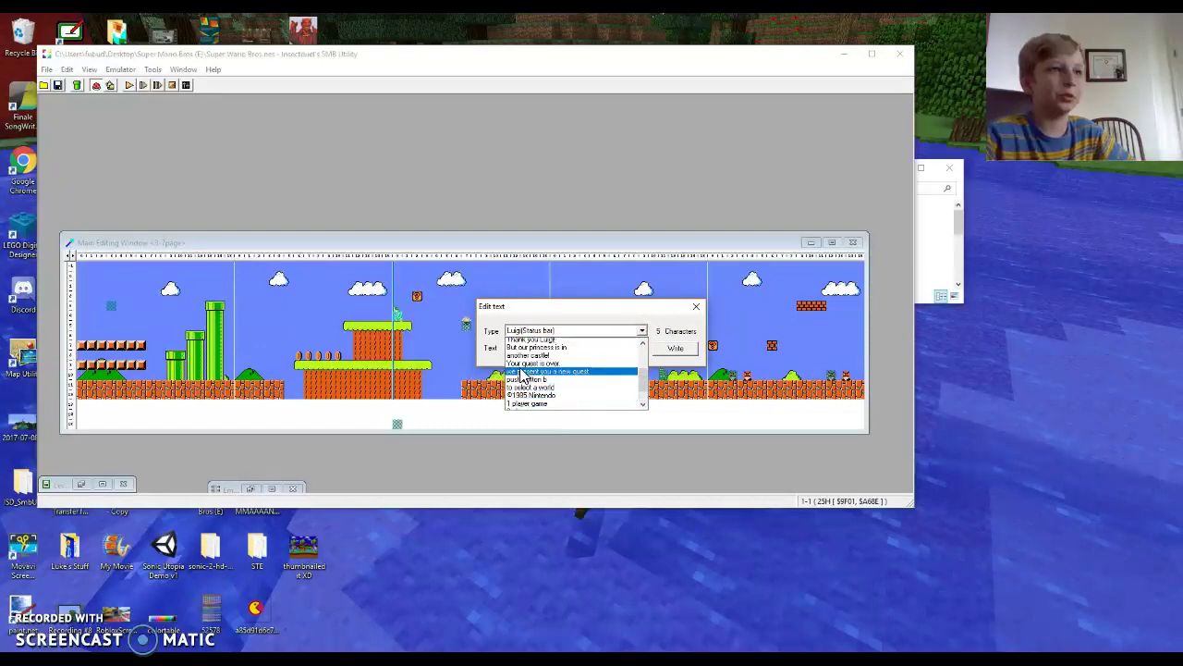
{"action": "scroll", "coordinate": [536, 377], "scroll_direction": "up", "scroll_amount": 3}
{"action": "scroll", "coordinate": [539, 374], "scroll_direction": "down", "scroll_amount": 3}
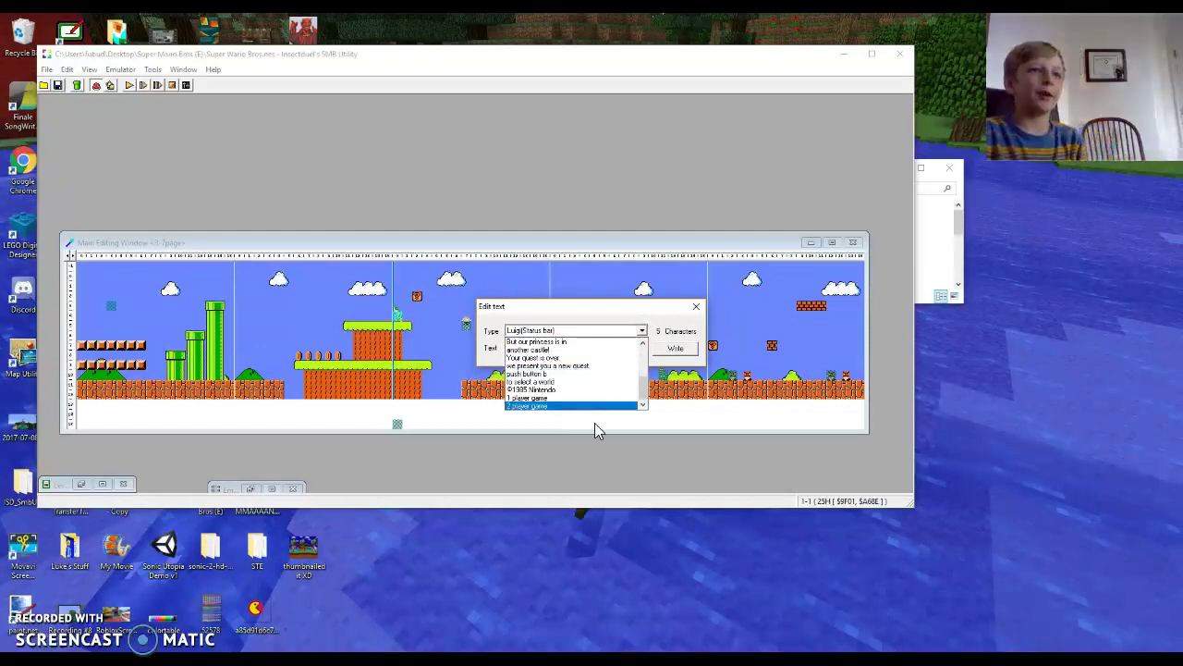
{"action": "left_click", "coordinate": [558, 389]}
{"action": "left_click", "coordinate": [642, 331]}
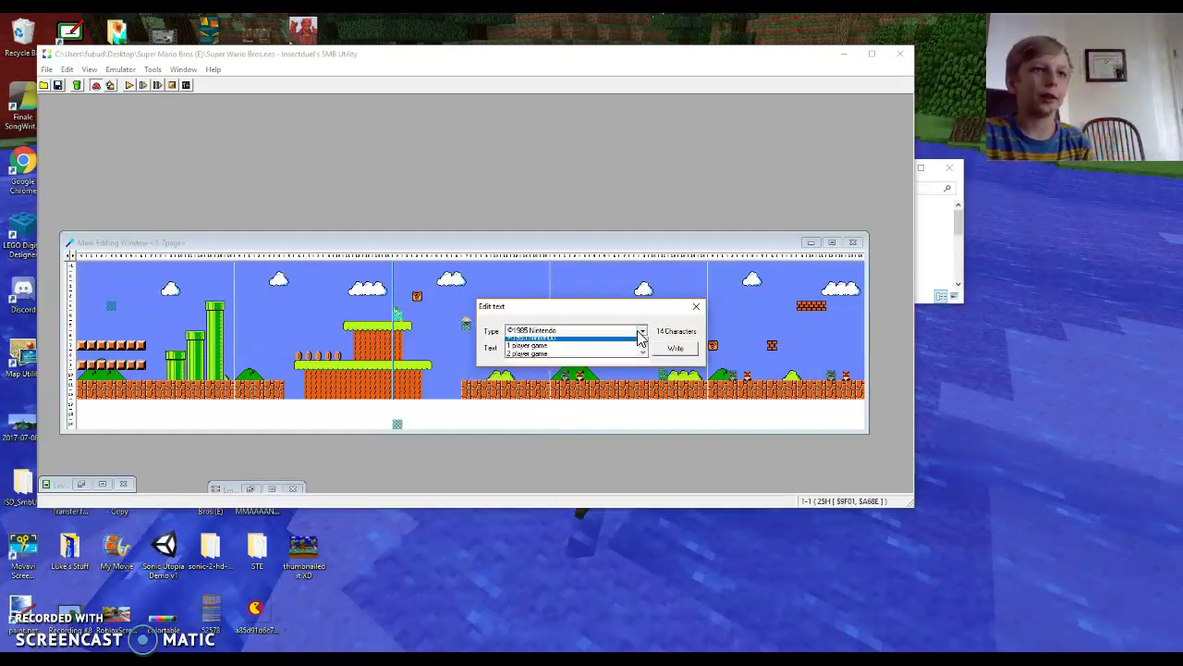
{"action": "left_click", "coordinate": [560, 348]}
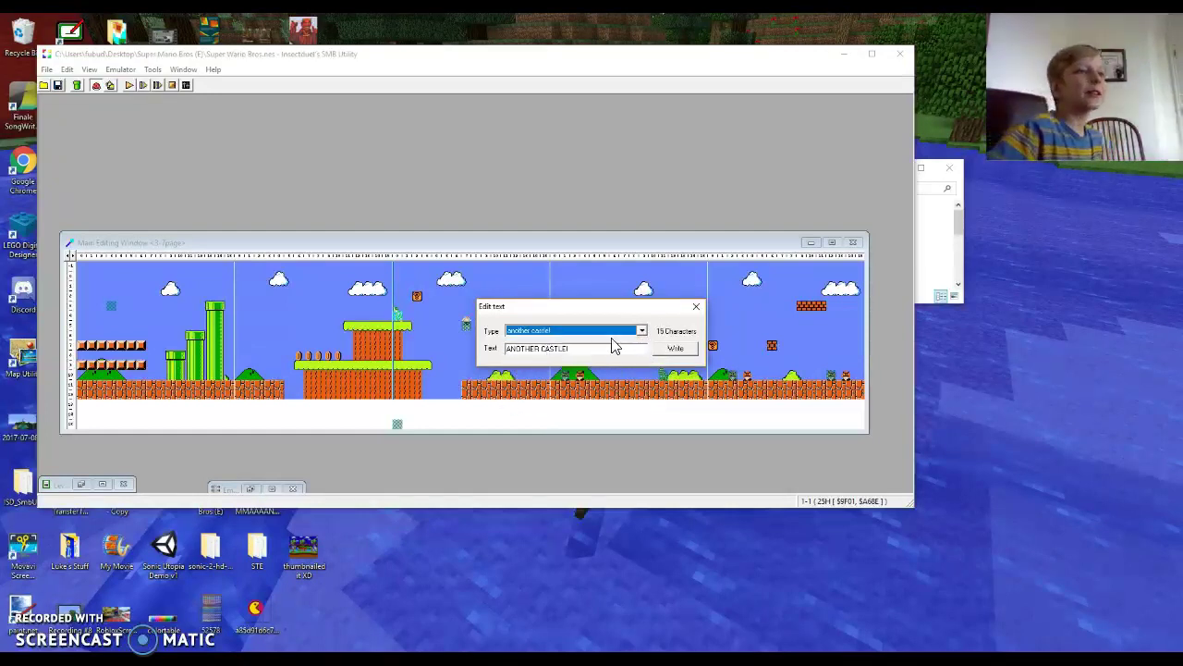
Look at the "Thank you Mario!" text, and change the "Thank you Luigi!" text to THANK U WALUIGI.
{"action": "left_click", "coordinate": [640, 331]}
{"action": "scroll", "coordinate": [555, 356], "scroll_direction": "up", "scroll_amount": 2}
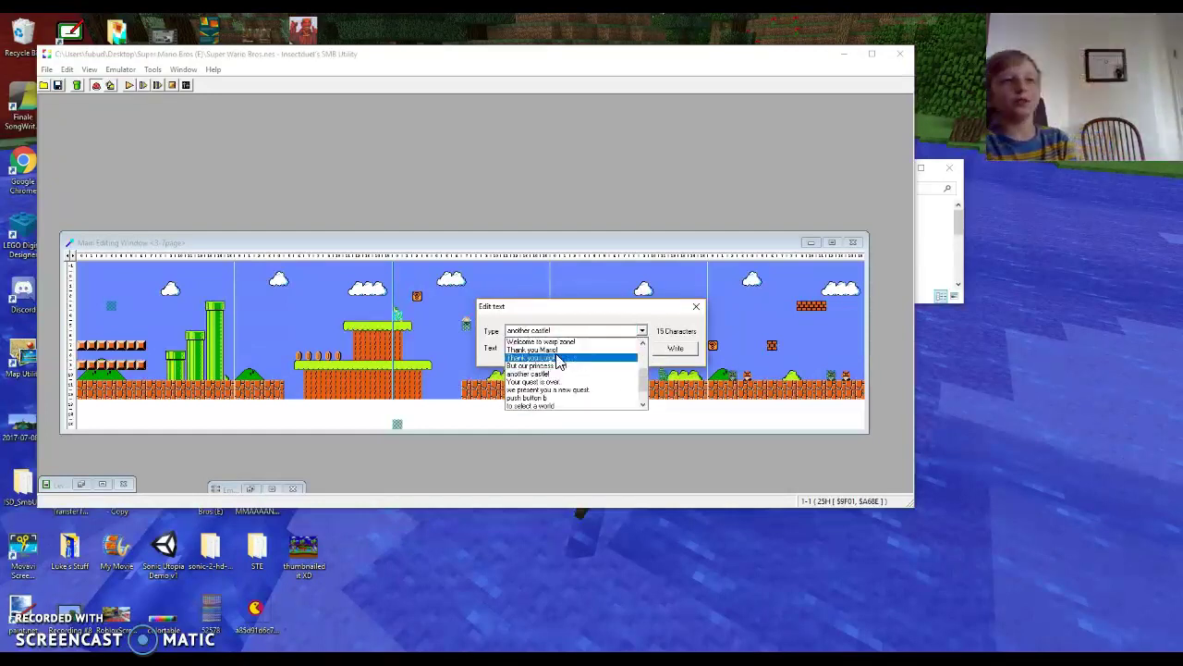
{"action": "left_click", "coordinate": [547, 349]}
{"action": "left_click", "coordinate": [641, 331]}
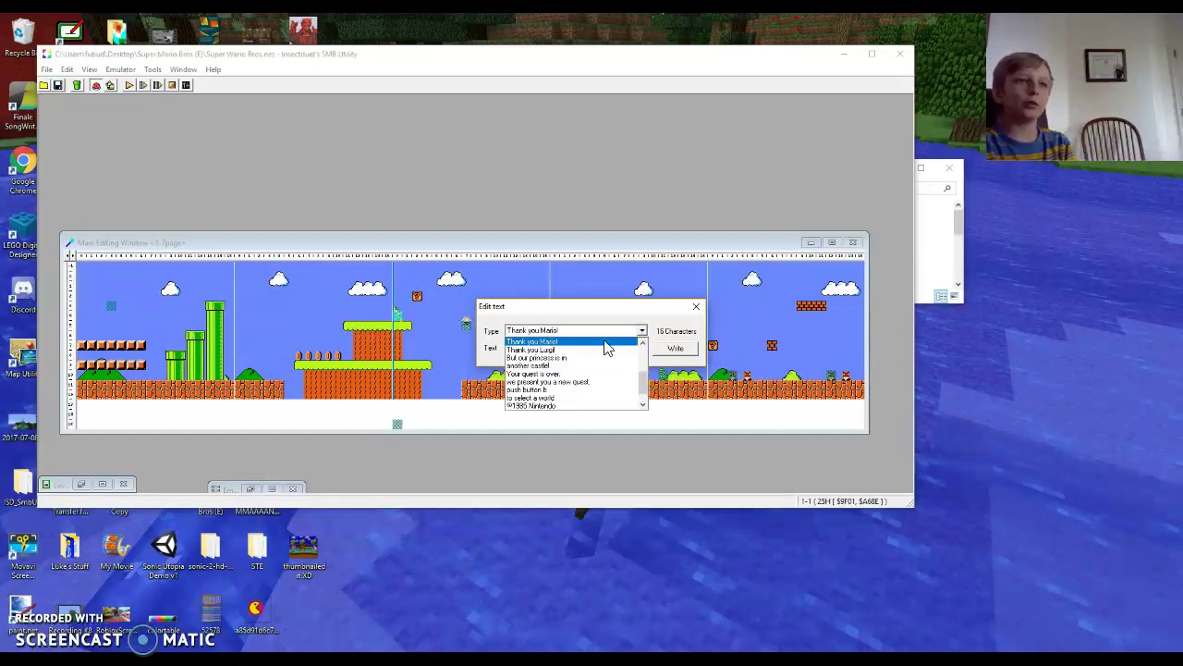
{"action": "left_click", "coordinate": [579, 350]}
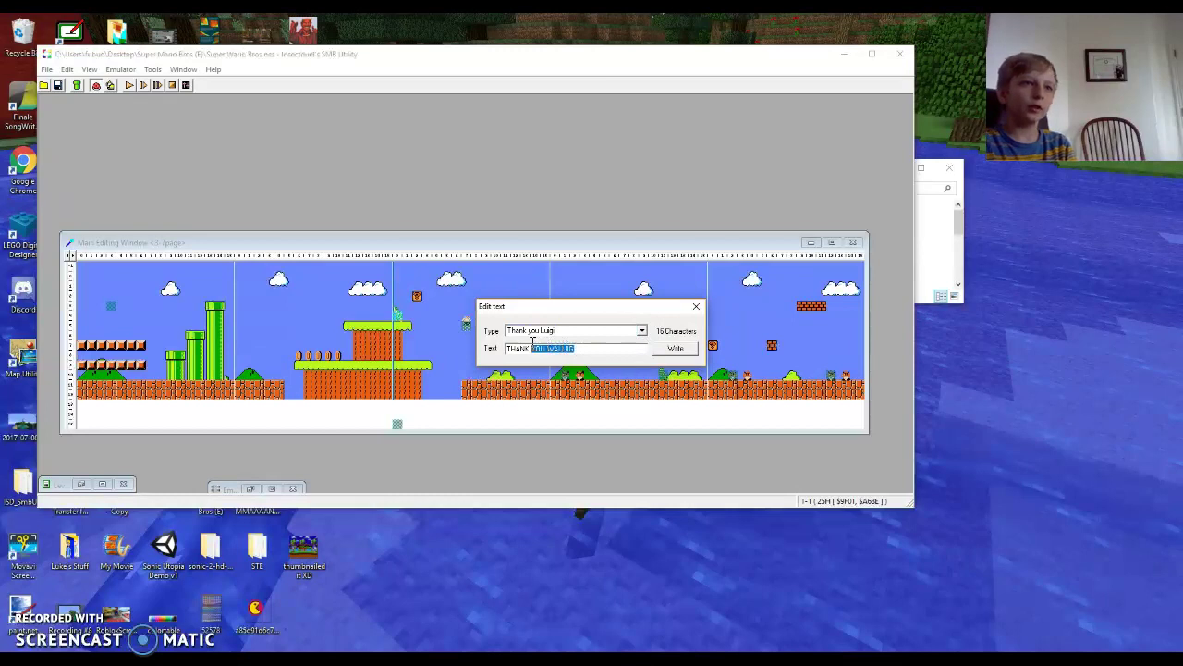
{"action": "key", "text": "BackSpace"}
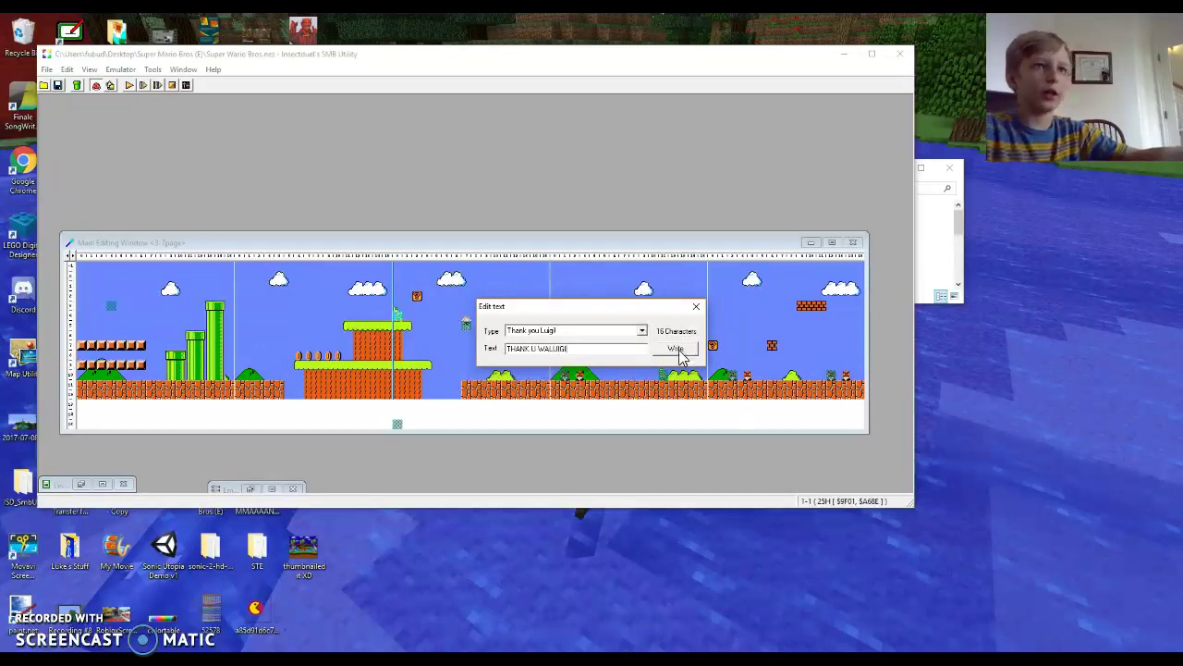
Review the ©1985 Nintendo, 1 player game and "to select a world" text entries, and close the text editor.
{"action": "left_click", "coordinate": [641, 332]}
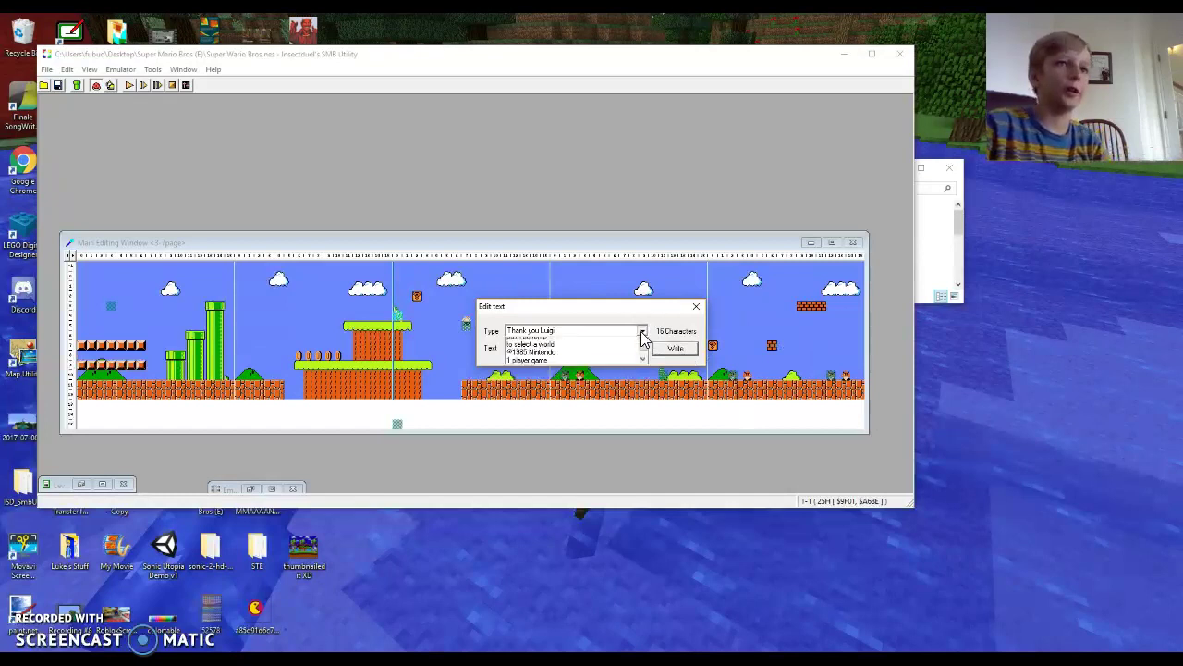
{"action": "left_click", "coordinate": [642, 333]}
{"action": "left_click", "coordinate": [647, 332]}
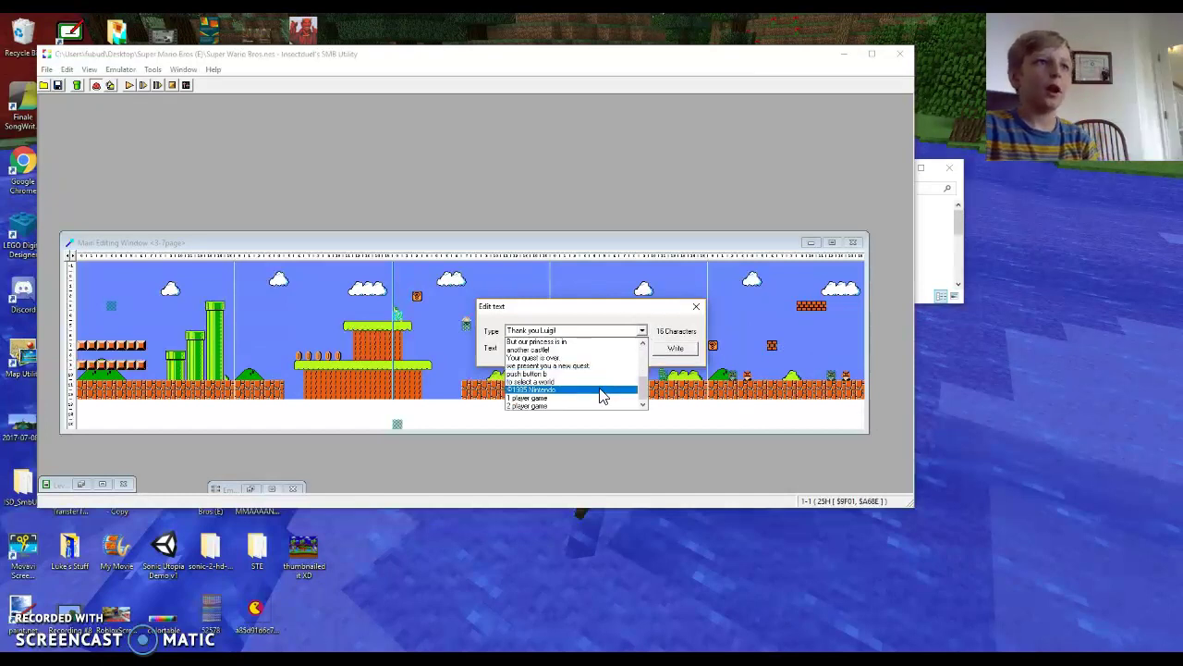
{"action": "left_click", "coordinate": [597, 390]}
{"action": "left_click", "coordinate": [642, 332]}
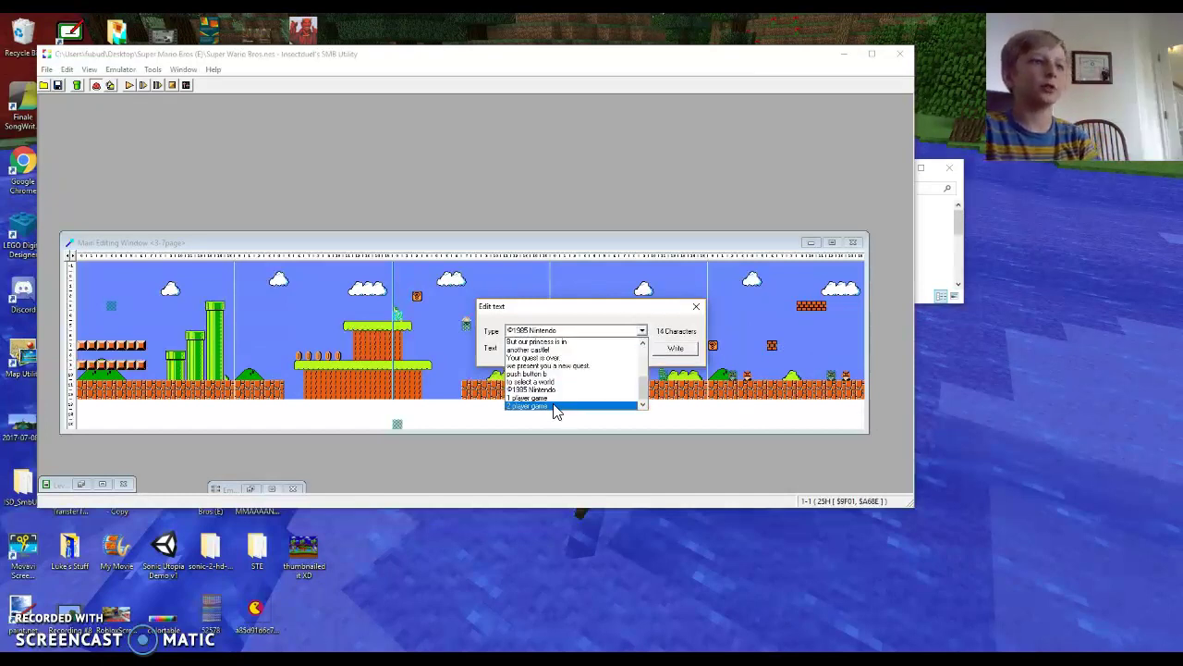
{"action": "left_click", "coordinate": [552, 404]}
{"action": "left_click", "coordinate": [648, 332]}
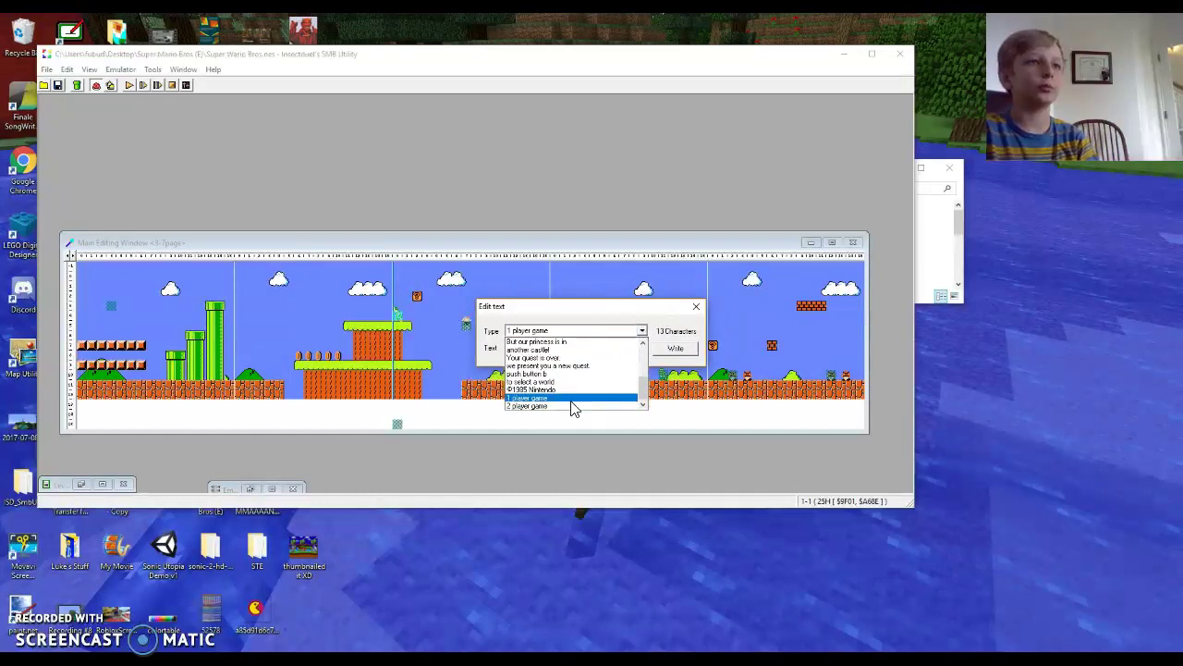
{"action": "left_click", "coordinate": [566, 381]}
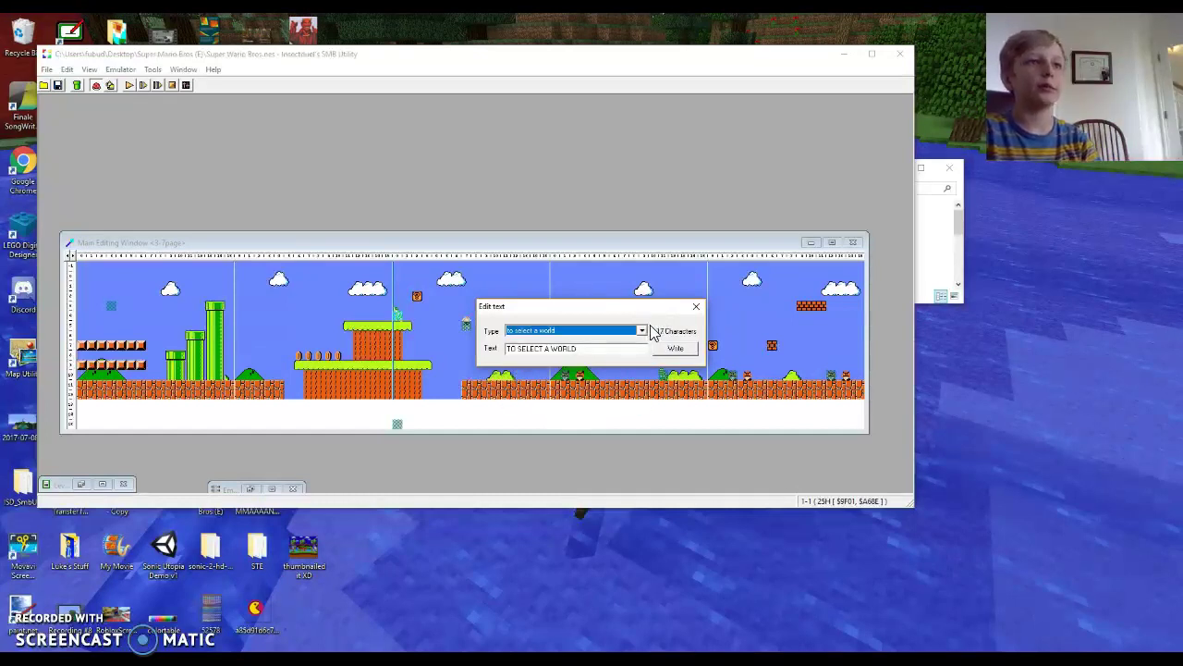
{"action": "left_click", "coordinate": [643, 331]}
{"action": "left_click", "coordinate": [644, 333]}
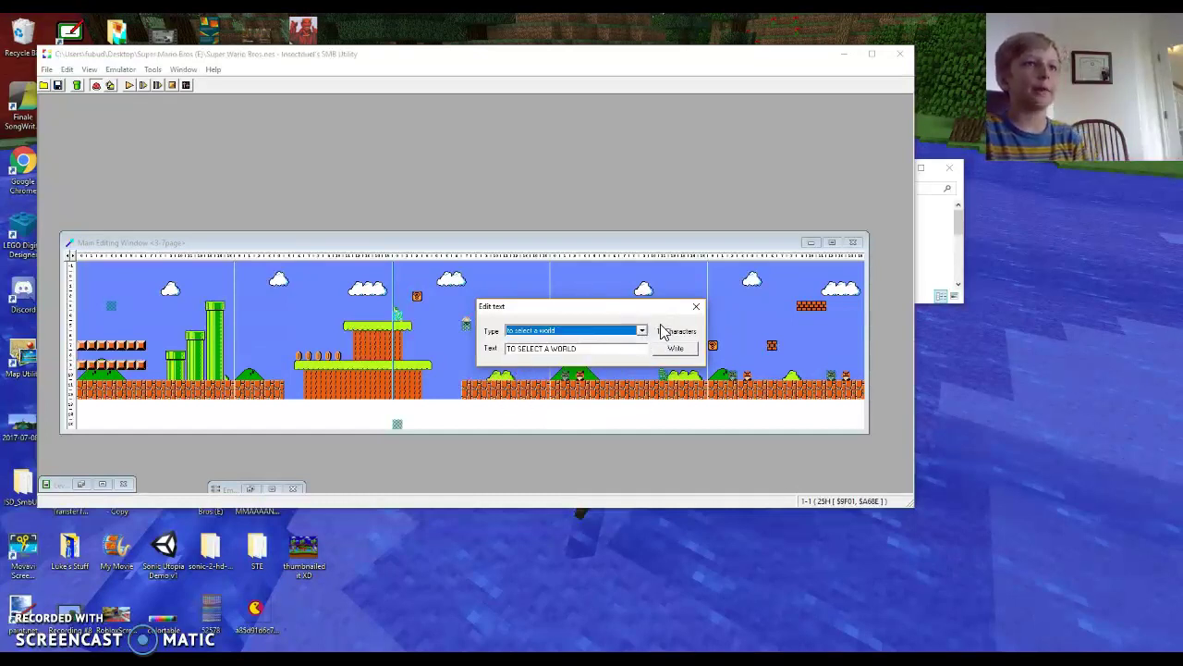
{"action": "left_click", "coordinate": [696, 306]}
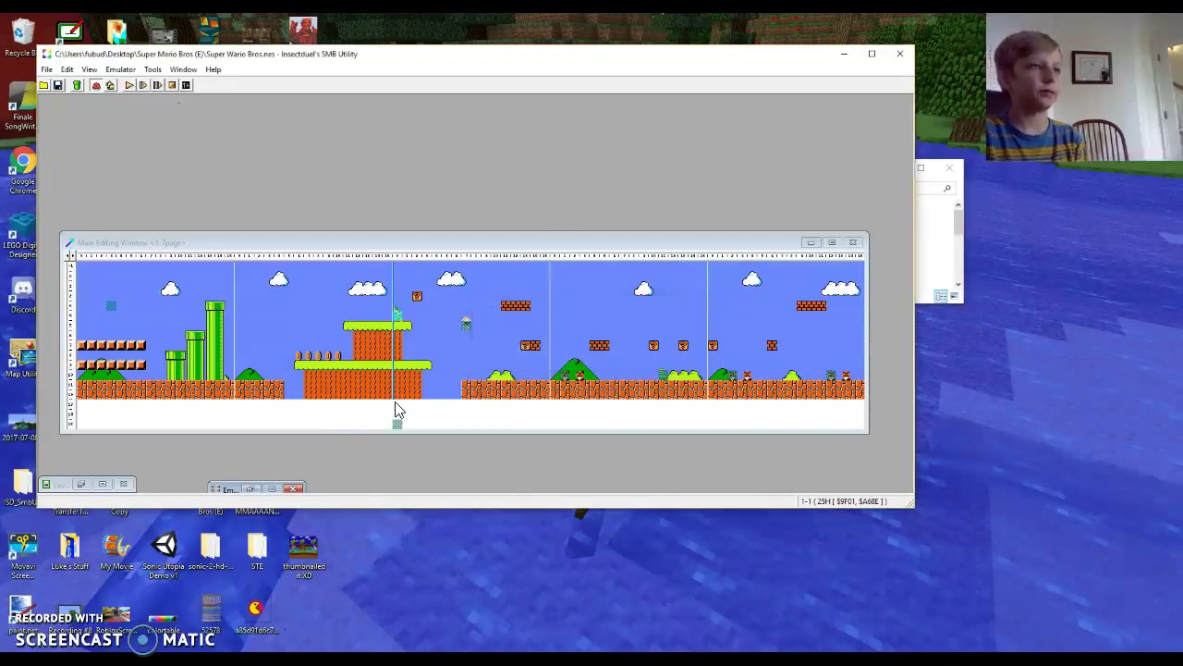
Show level pages 1-5, test the level from its halfway point in the built-in emulator, and close the emulator.
{"action": "left_click", "coordinate": [71, 258]}
{"action": "left_click", "coordinate": [71, 258]}
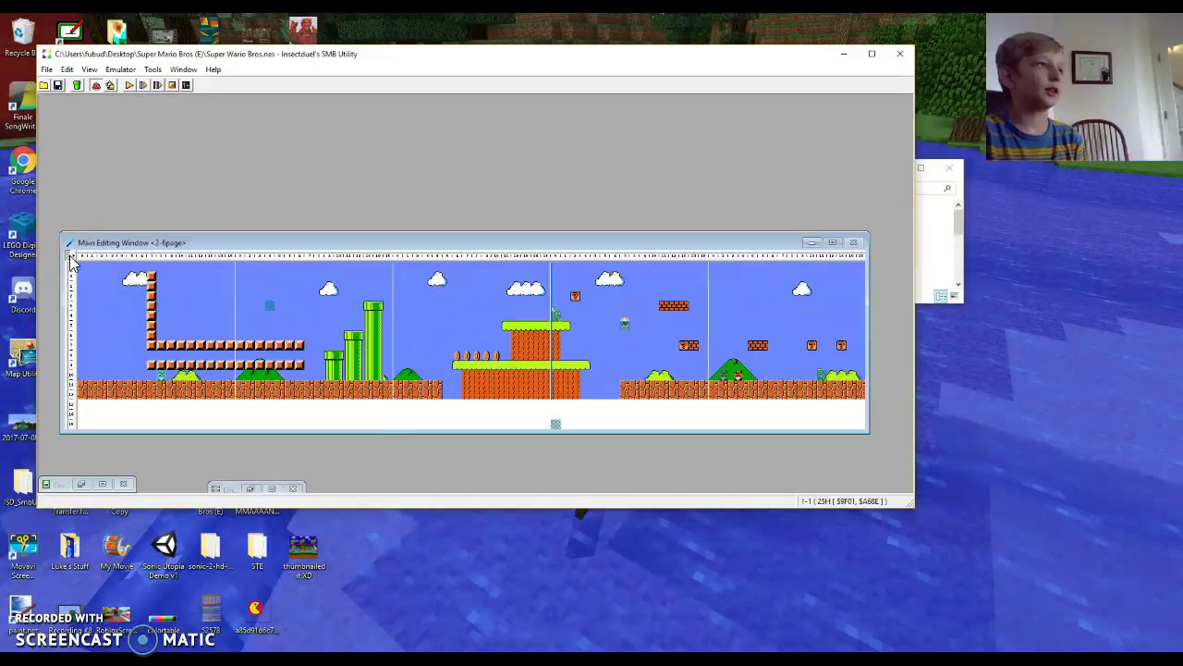
{"action": "left_click", "coordinate": [71, 258]}
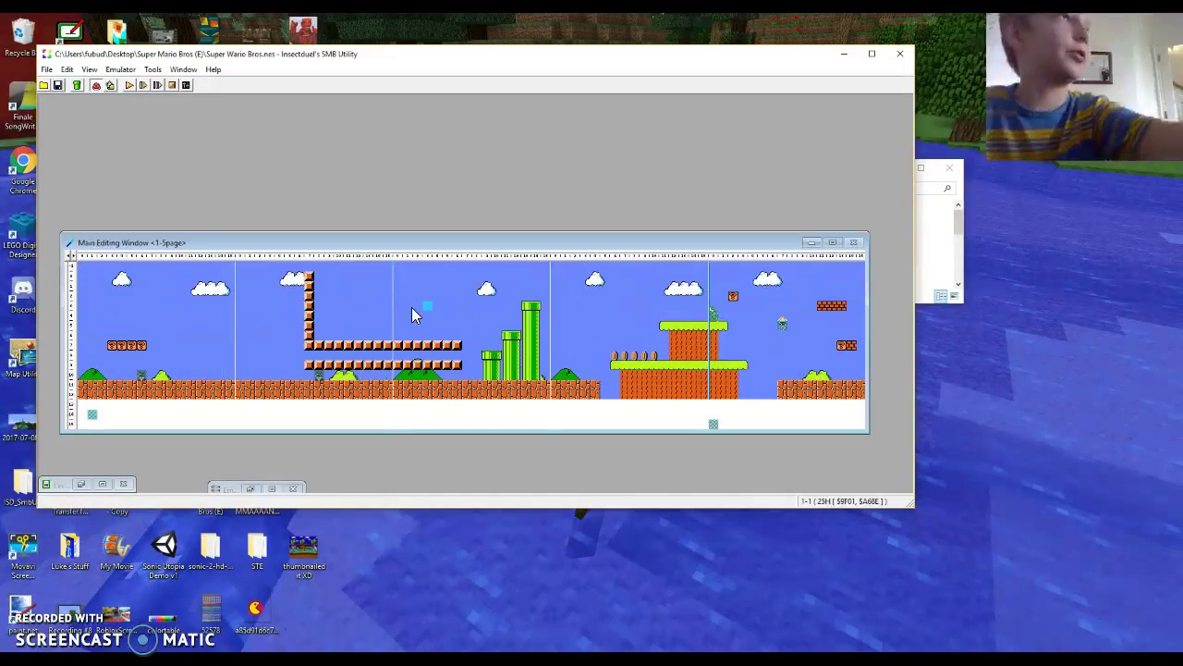
{"action": "left_click", "coordinate": [154, 86]}
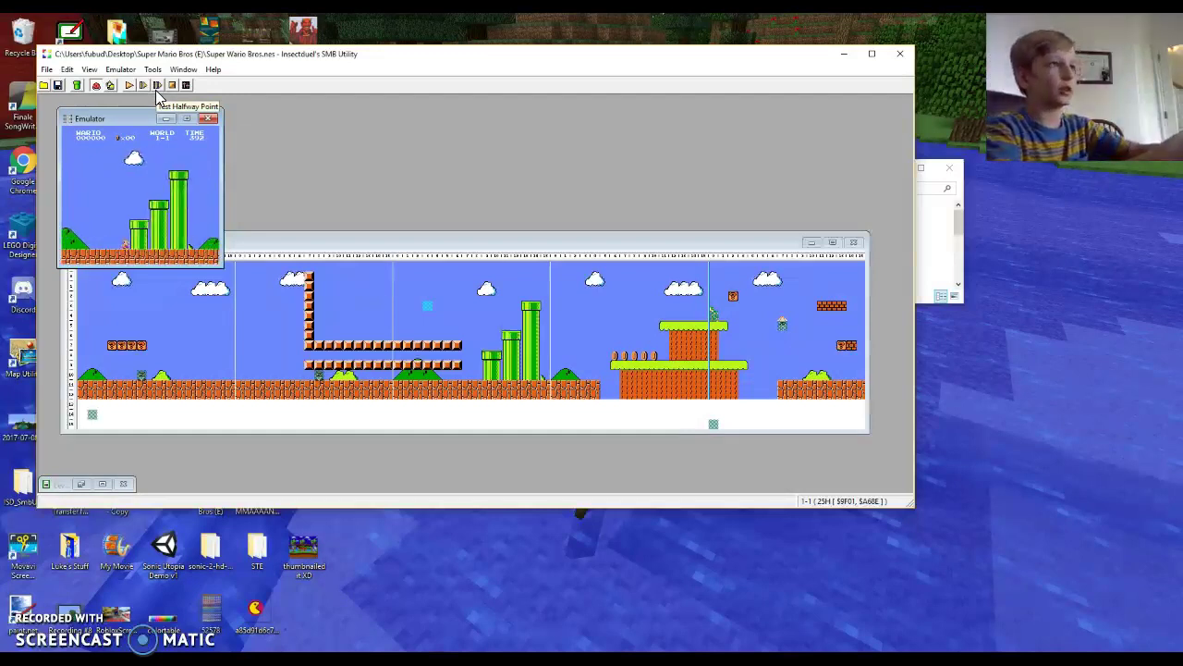
{"action": "left_click", "coordinate": [209, 119]}
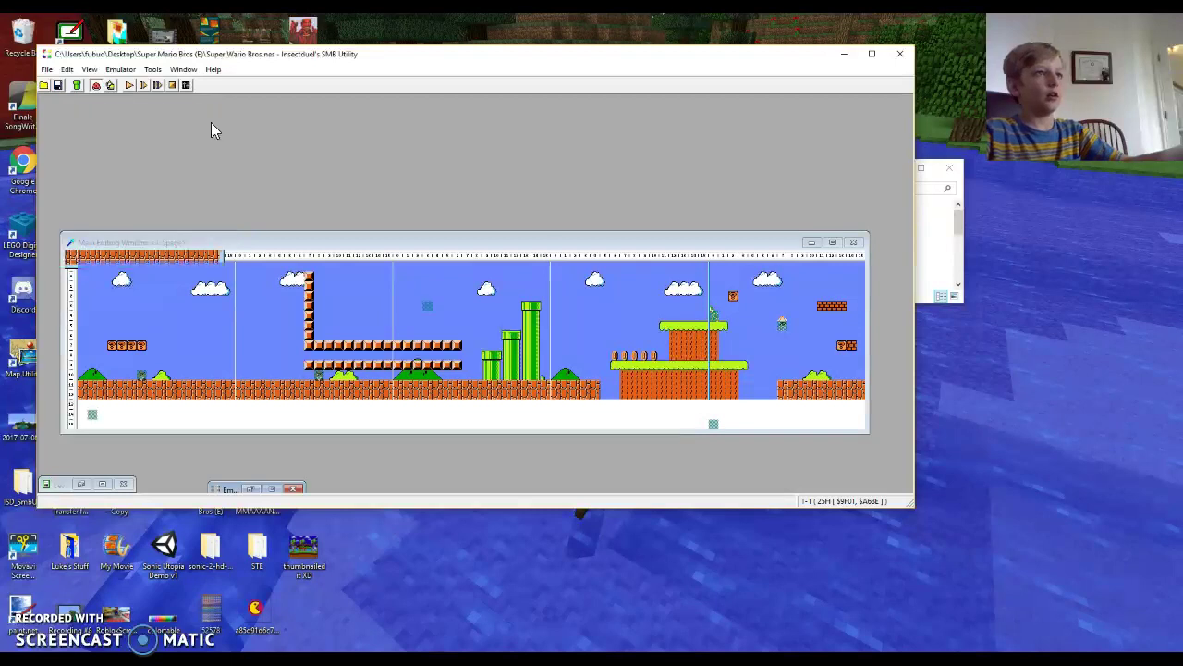
Exit the level editor, saving the ROM, and close the open folder window.
{"action": "left_click", "coordinate": [900, 53]}
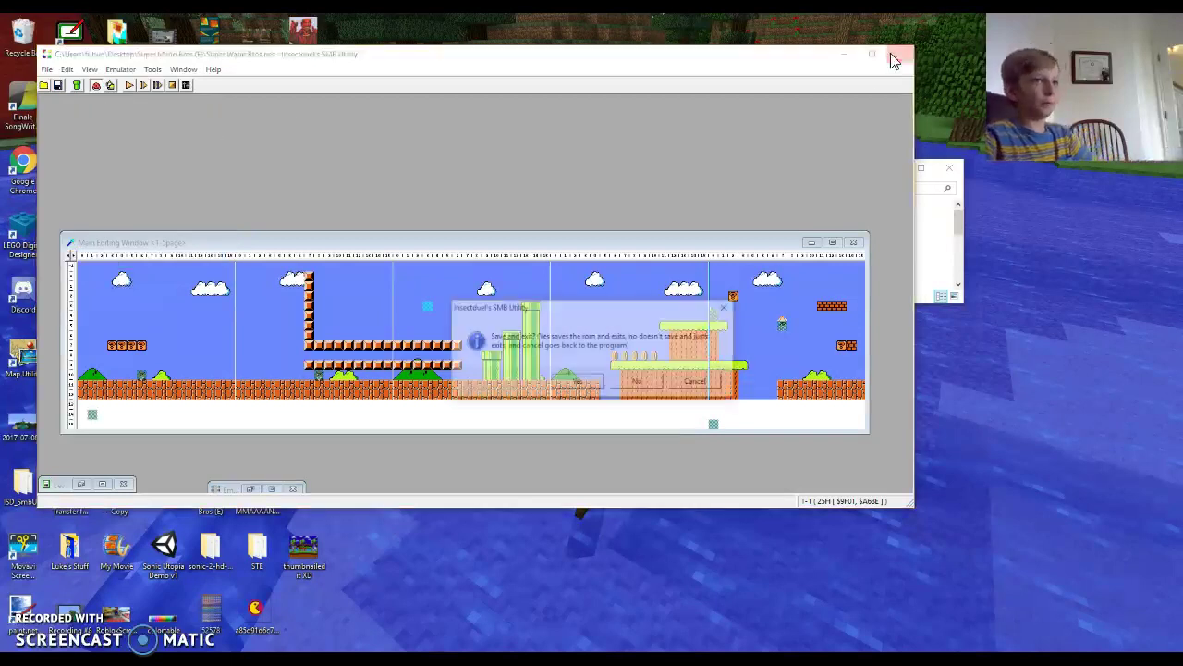
{"action": "left_click", "coordinate": [578, 385]}
{"action": "left_click", "coordinate": [950, 168]}
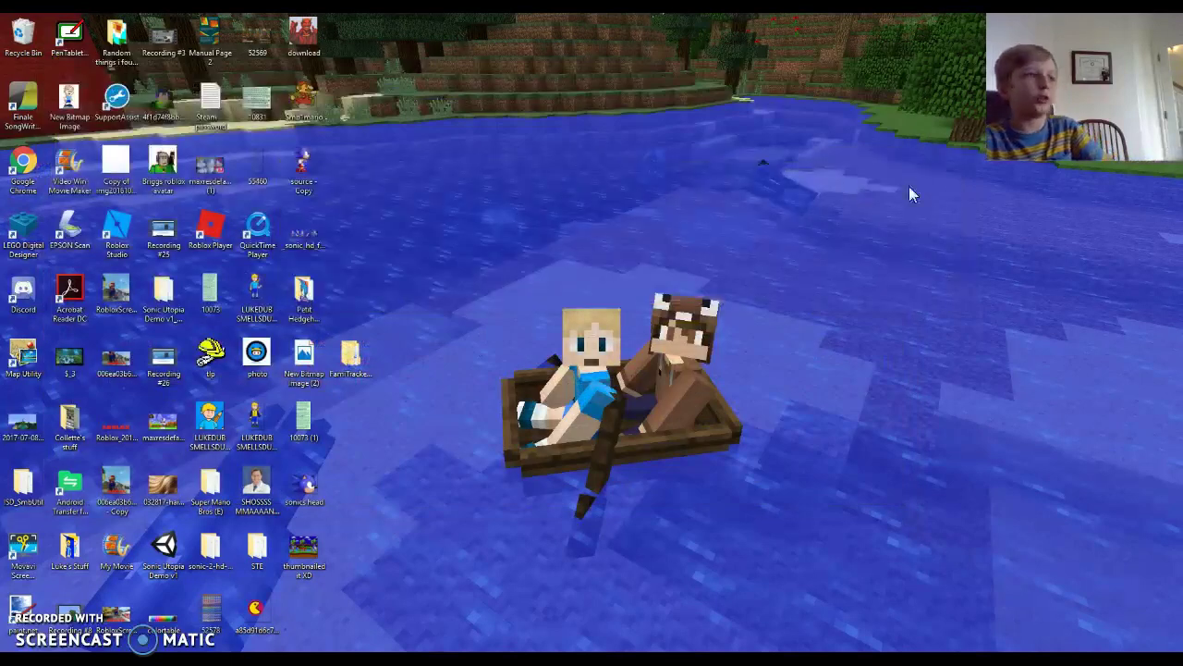
Launch SmbTitleEditor from the STE folder on the desktop and open Super Wario Bros.nes in it.
{"action": "left_click", "coordinate": [211, 553]}
{"action": "double_click", "coordinate": [257, 553]}
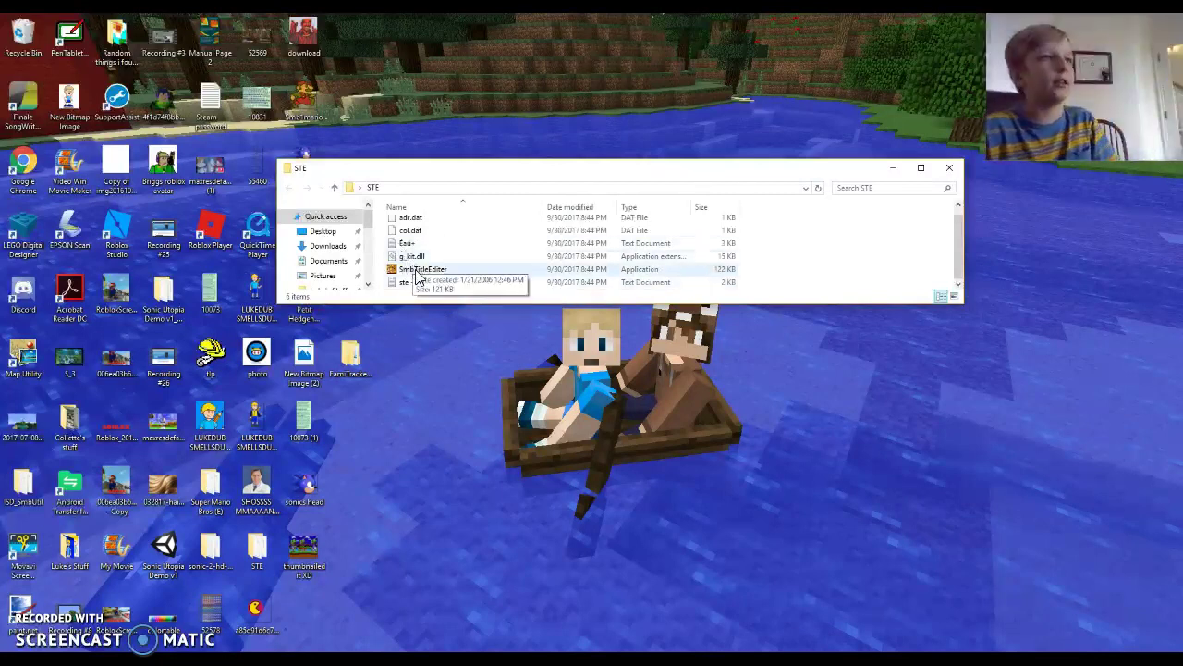
{"action": "double_click", "coordinate": [416, 271]}
{"action": "left_click", "coordinate": [212, 187]}
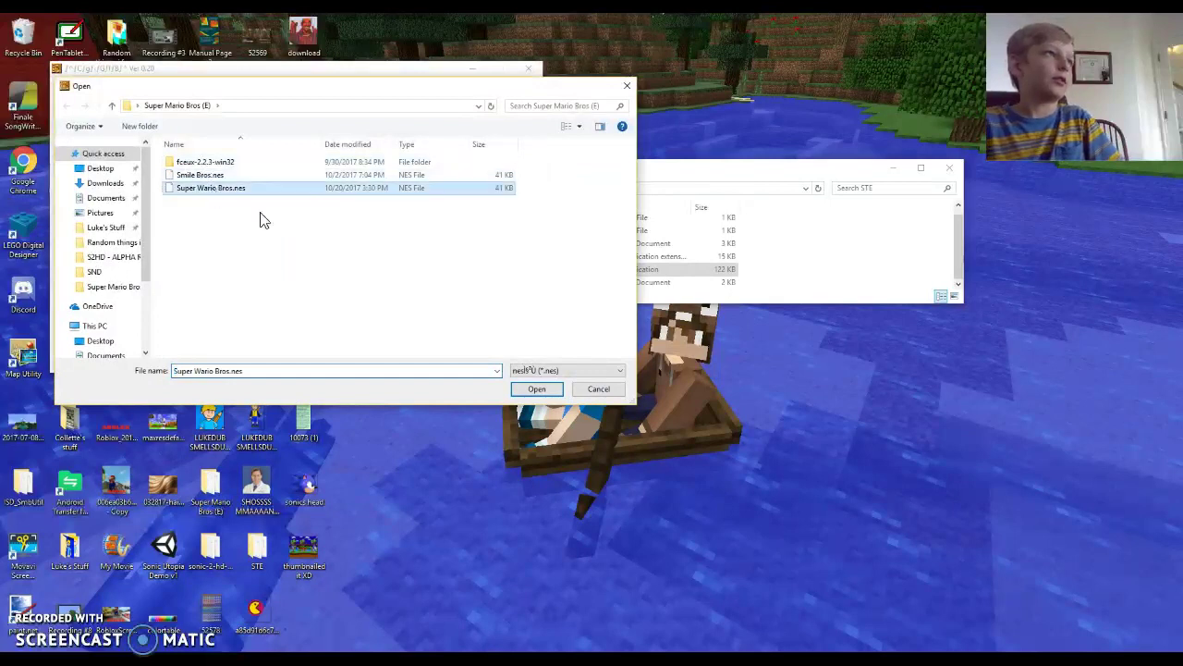
{"action": "left_click", "coordinate": [536, 388]}
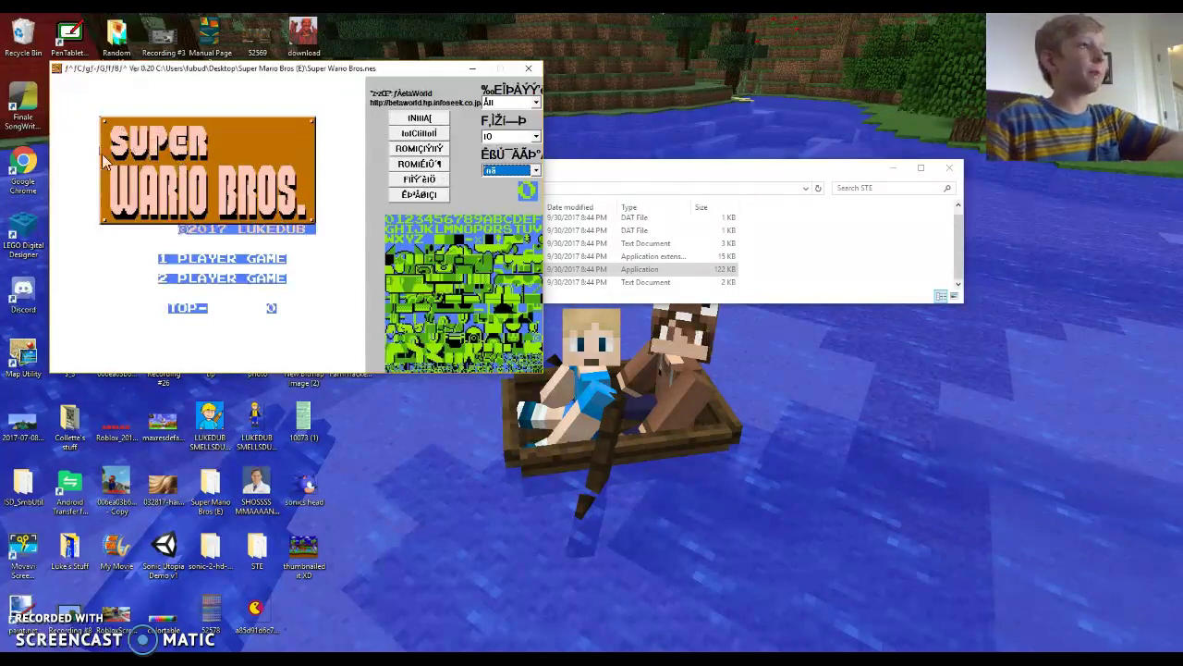
Choose a tile from the tile set, try it out below the title logo, and check the title data's byte size.
{"action": "left_click", "coordinate": [452, 339]}
{"action": "mouse_move", "coordinate": [124, 248]}
{"action": "left_mouse_down"}
{"action": "mouse_move", "coordinate": [96, 288]}
{"action": "mouse_move", "coordinate": [139, 290]}
{"action": "mouse_move", "coordinate": [125, 323]}
{"action": "mouse_move", "coordinate": [139, 294]}
{"action": "mouse_move", "coordinate": [115, 287]}
{"action": "mouse_move", "coordinate": [139, 286]}
{"action": "mouse_move", "coordinate": [110, 281]}
{"action": "mouse_move", "coordinate": [127, 281]}
{"action": "left_mouse_up"}
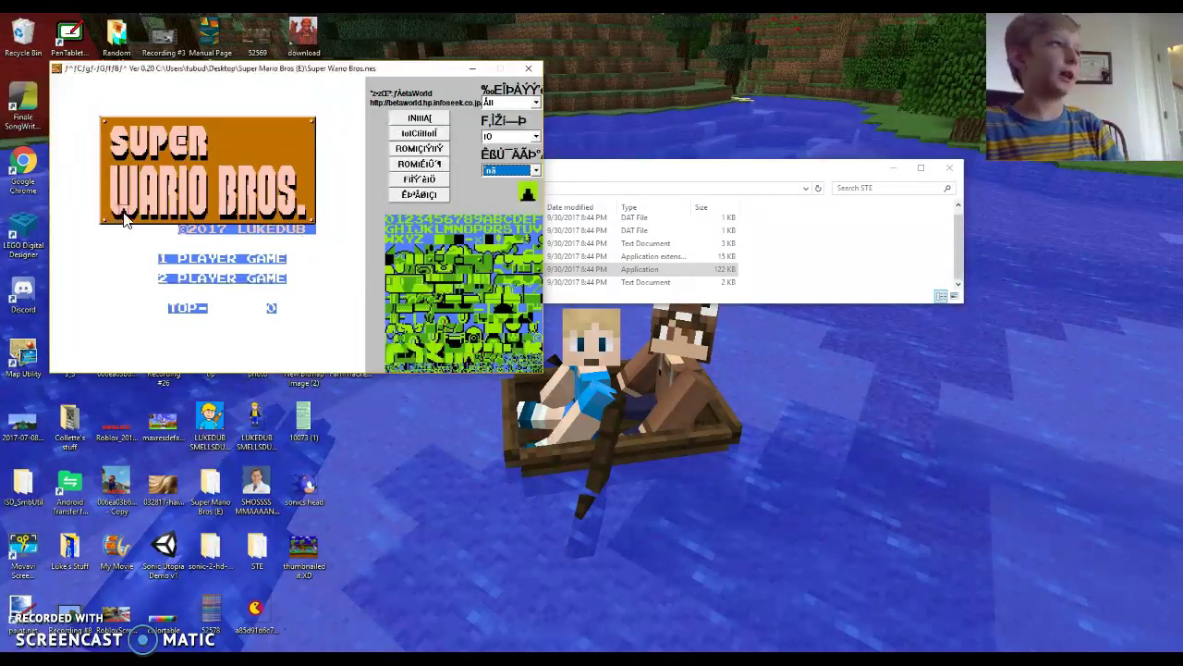
{"action": "left_click", "coordinate": [428, 137]}
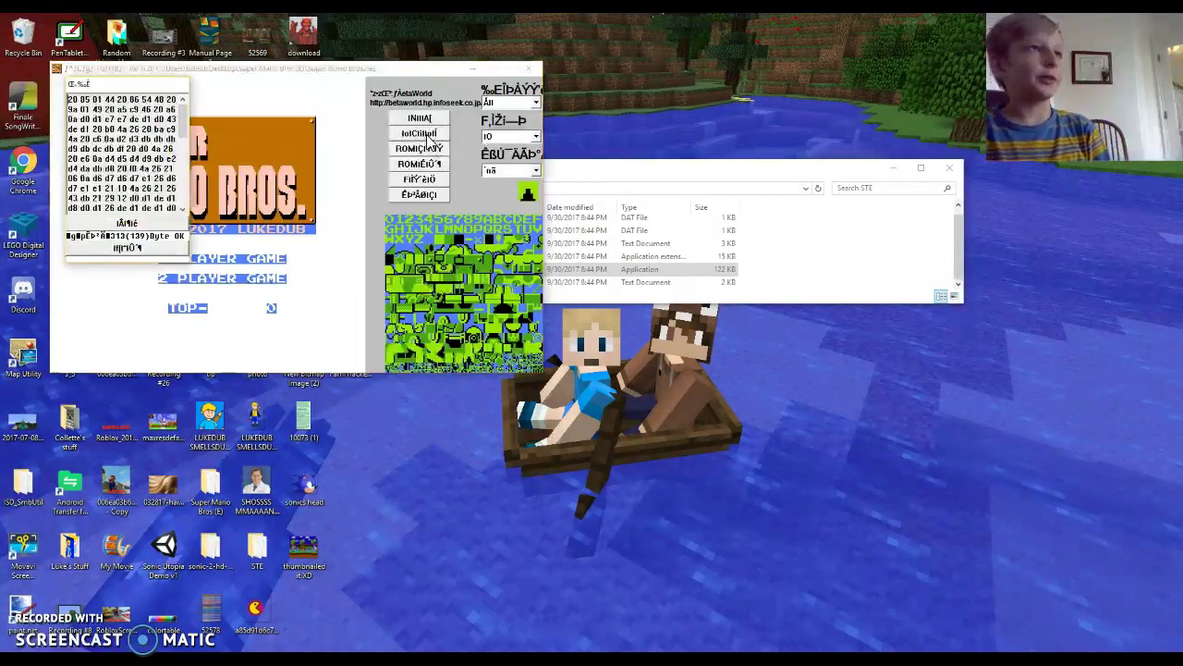
{"action": "left_click", "coordinate": [130, 225]}
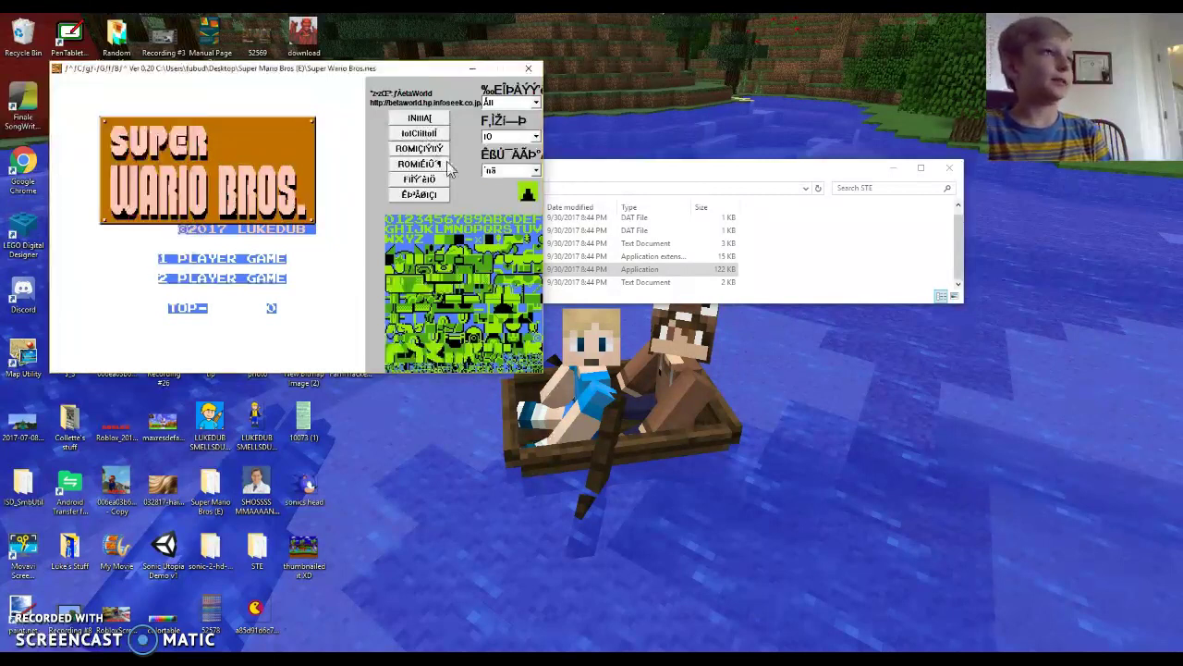
{"action": "left_click", "coordinate": [421, 135]}
Scatter extra tiles over the lower half of the title screen and try to write the title data to the ROM.
{"action": "left_click", "coordinate": [178, 233]}
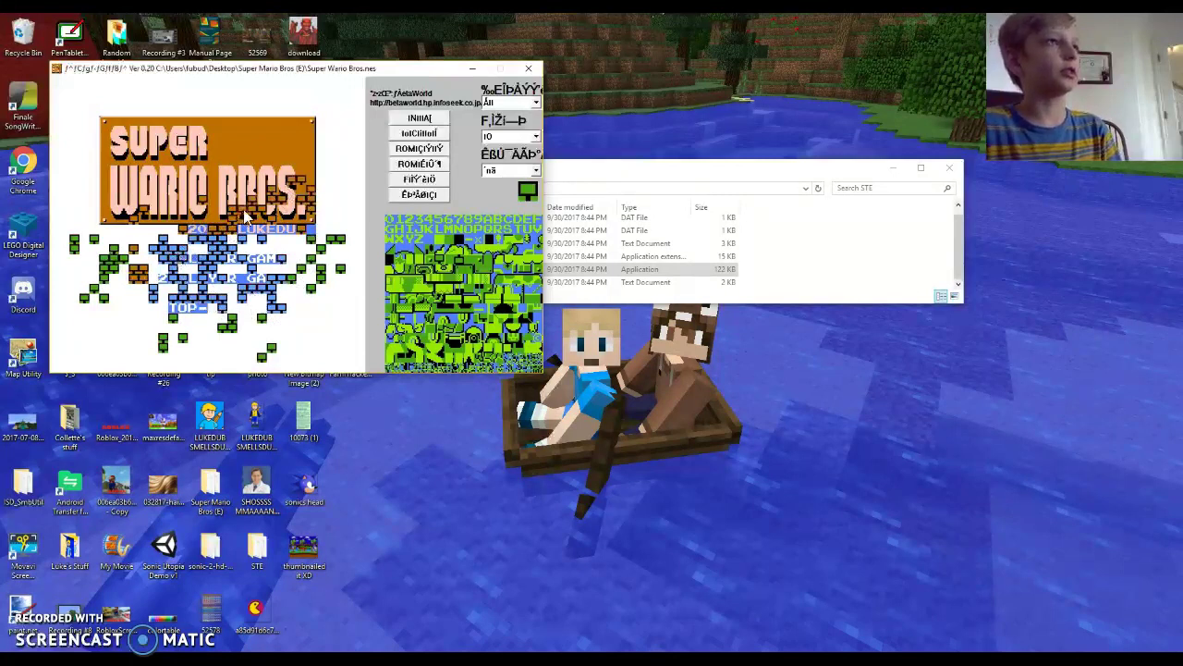
{"action": "left_click", "coordinate": [439, 150]}
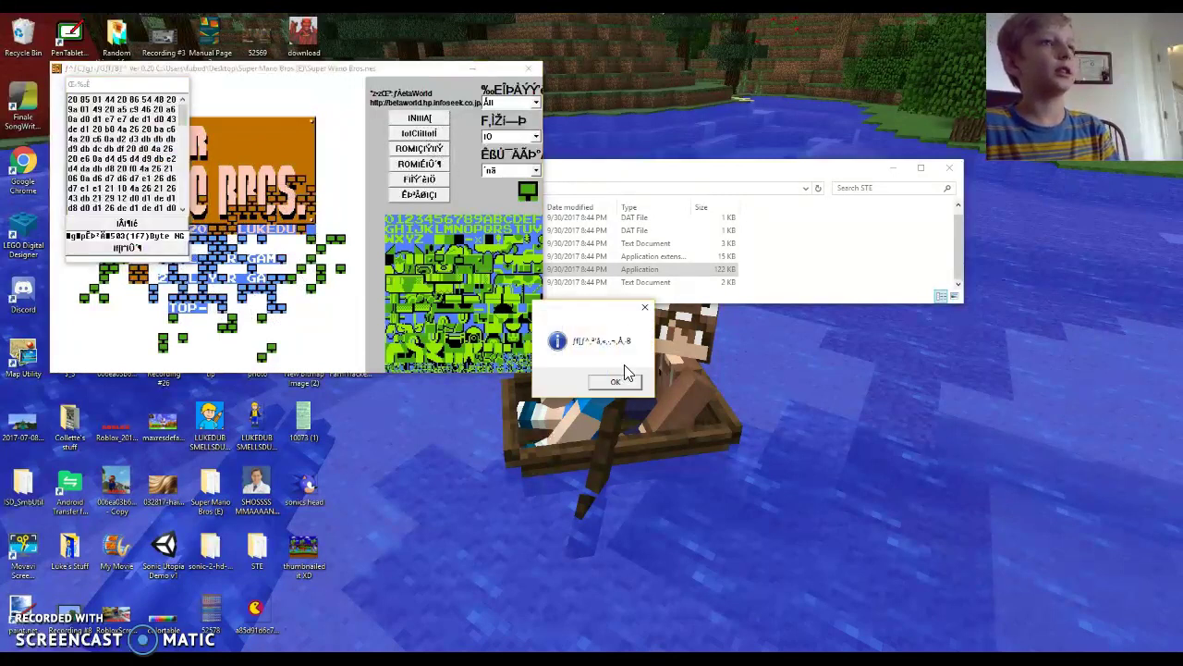
{"action": "left_click", "coordinate": [610, 377]}
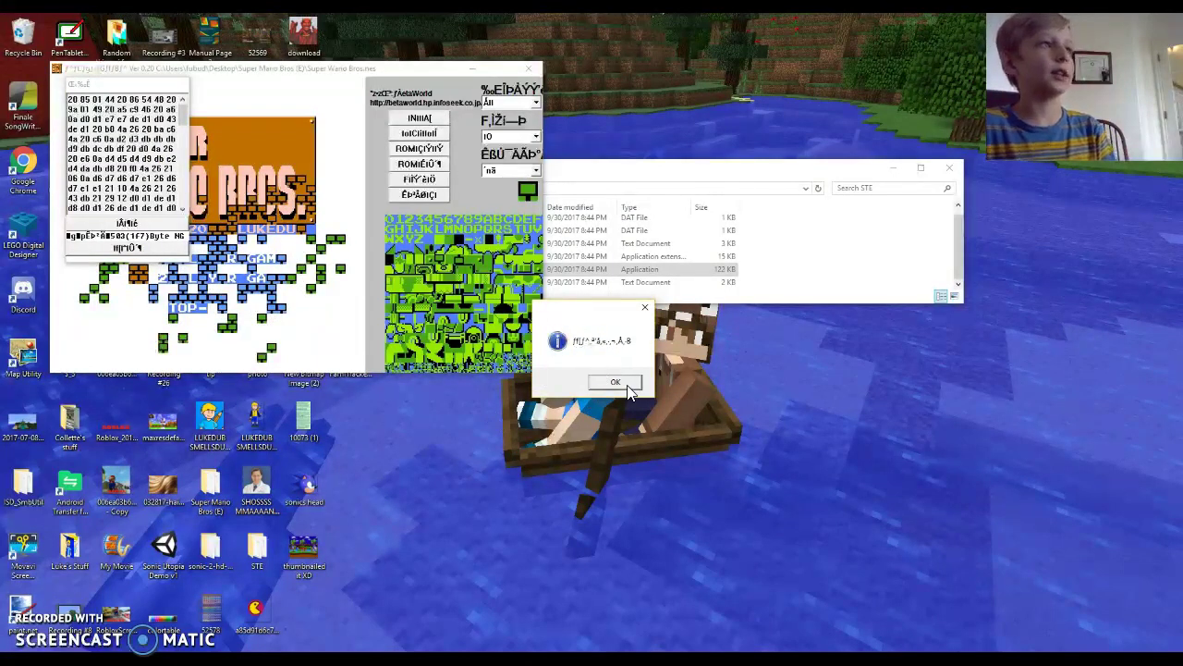
{"action": "left_click", "coordinate": [618, 382]}
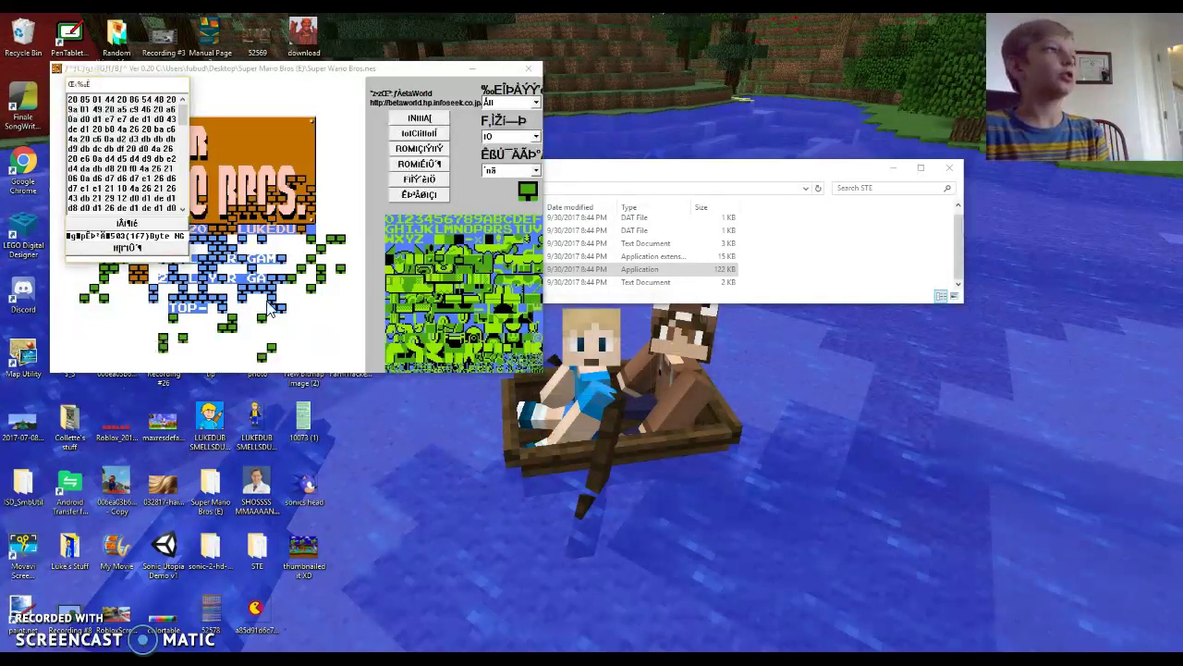
Discard the scattered tiles by closing the title editor without saving, and reopen Super Wario Bros.nes in SmbTitleEditor.
{"action": "left_click", "coordinate": [163, 225]}
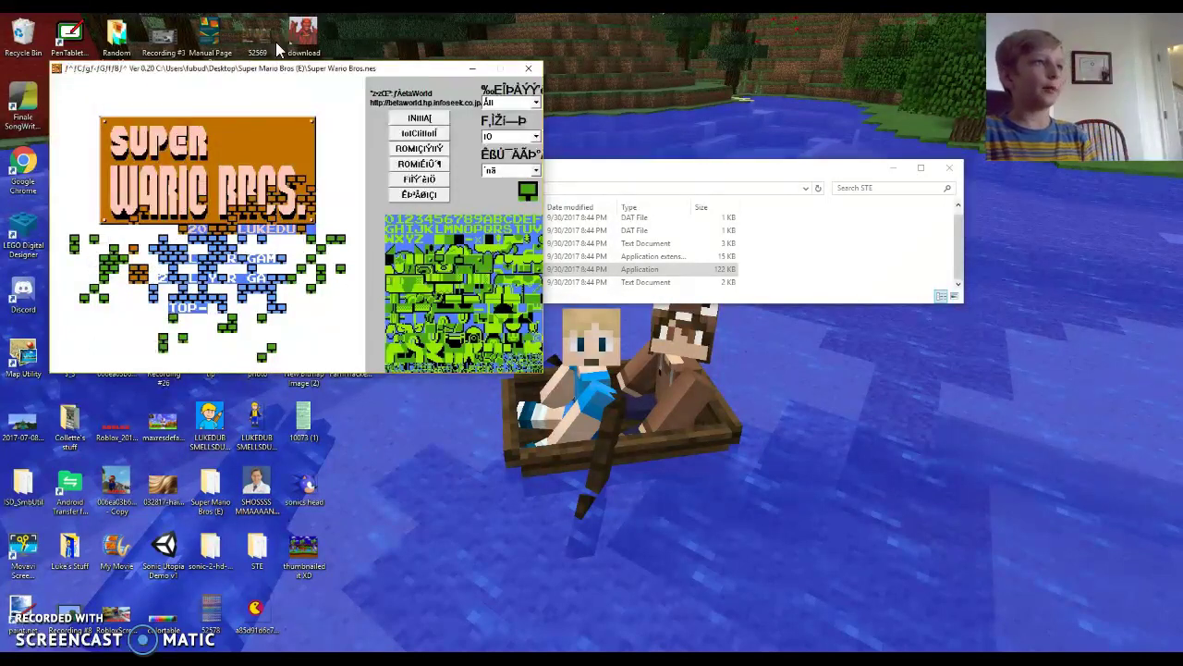
{"action": "left_click", "coordinate": [532, 72]}
{"action": "double_click", "coordinate": [600, 267]}
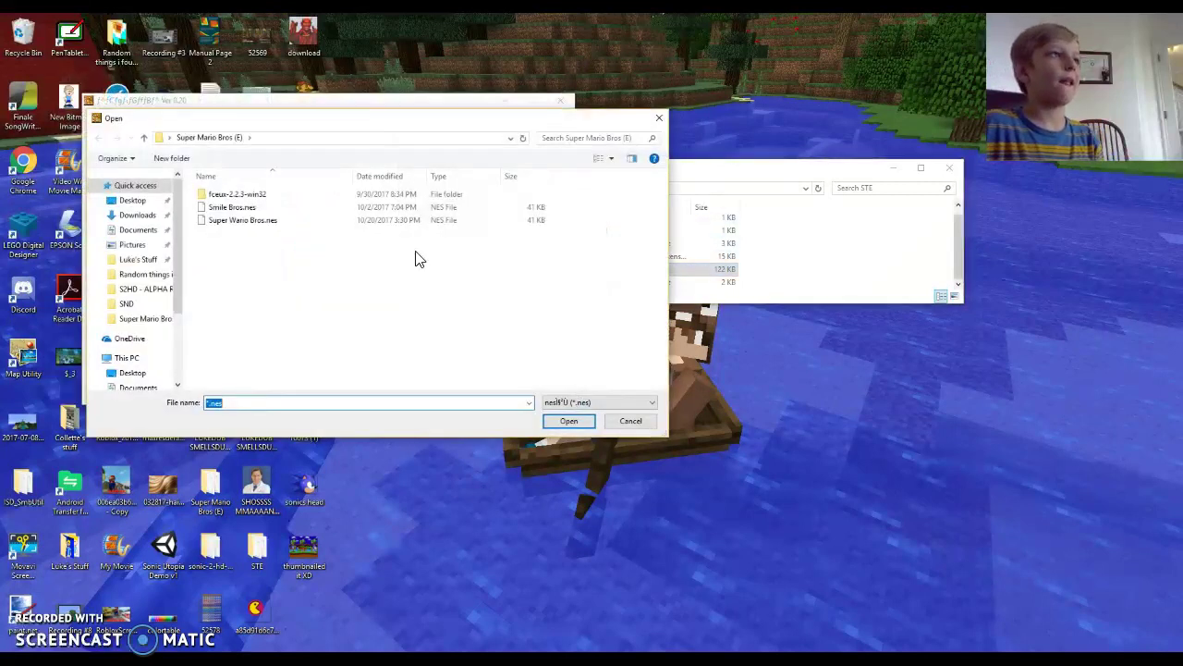
{"action": "left_click", "coordinate": [264, 221]}
{"action": "left_click", "coordinate": [566, 420]}
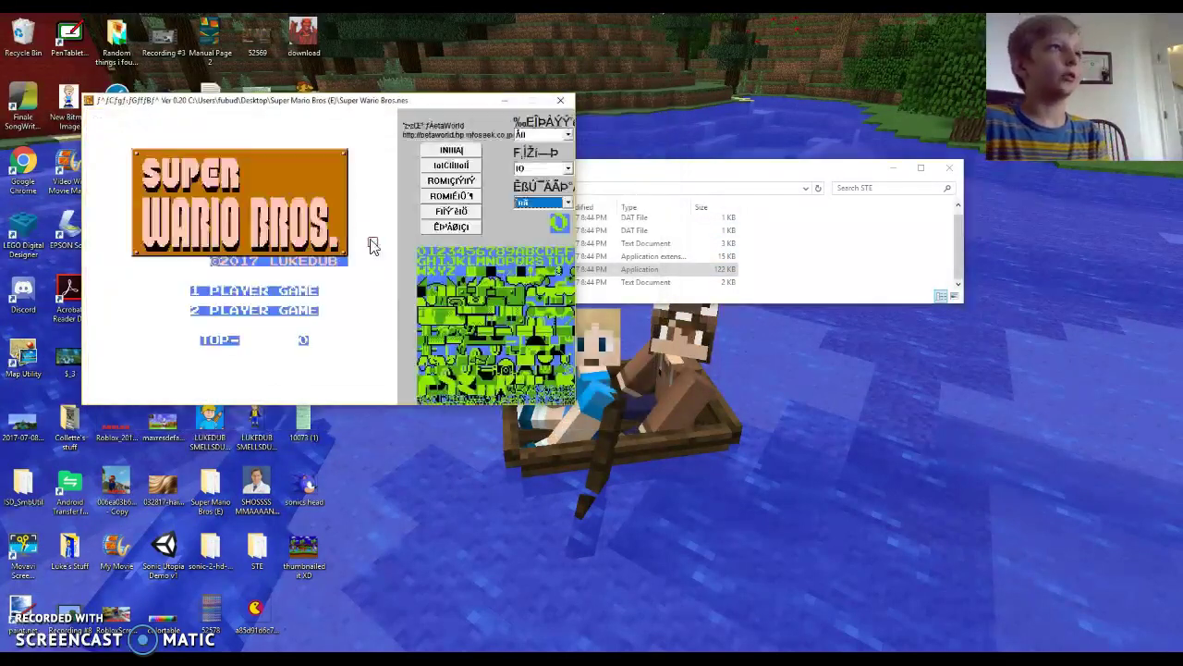
Check the byte size of the restored title data and write the title data to the ROM.
{"action": "left_click", "coordinate": [451, 167]}
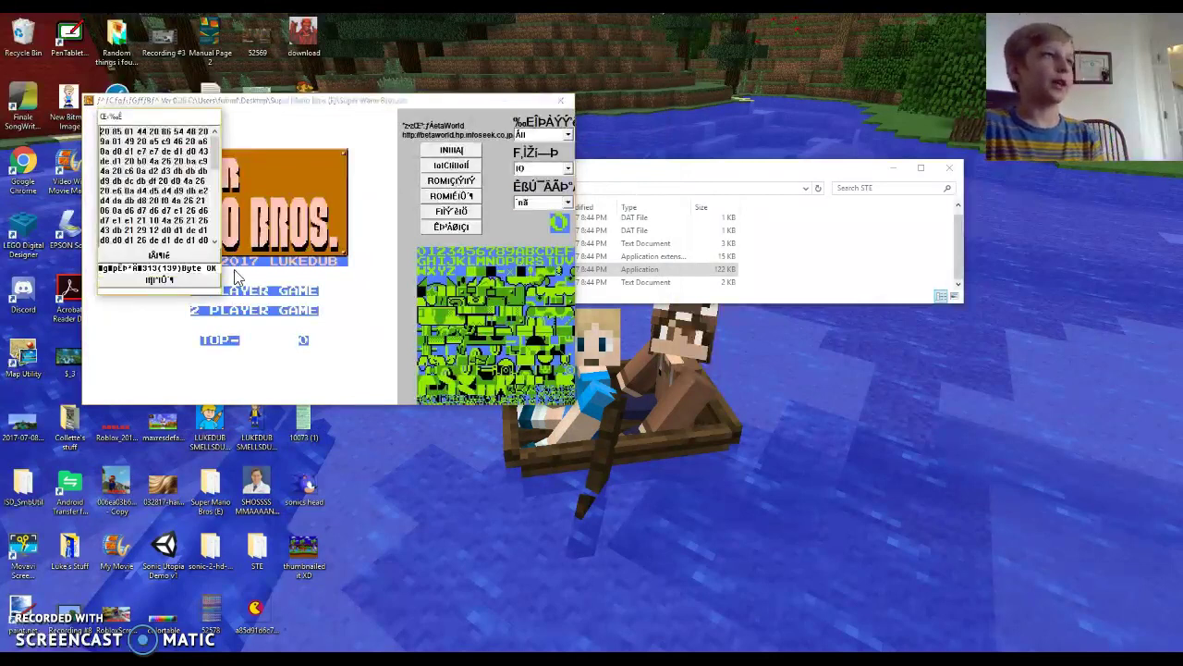
{"action": "left_click", "coordinate": [168, 257]}
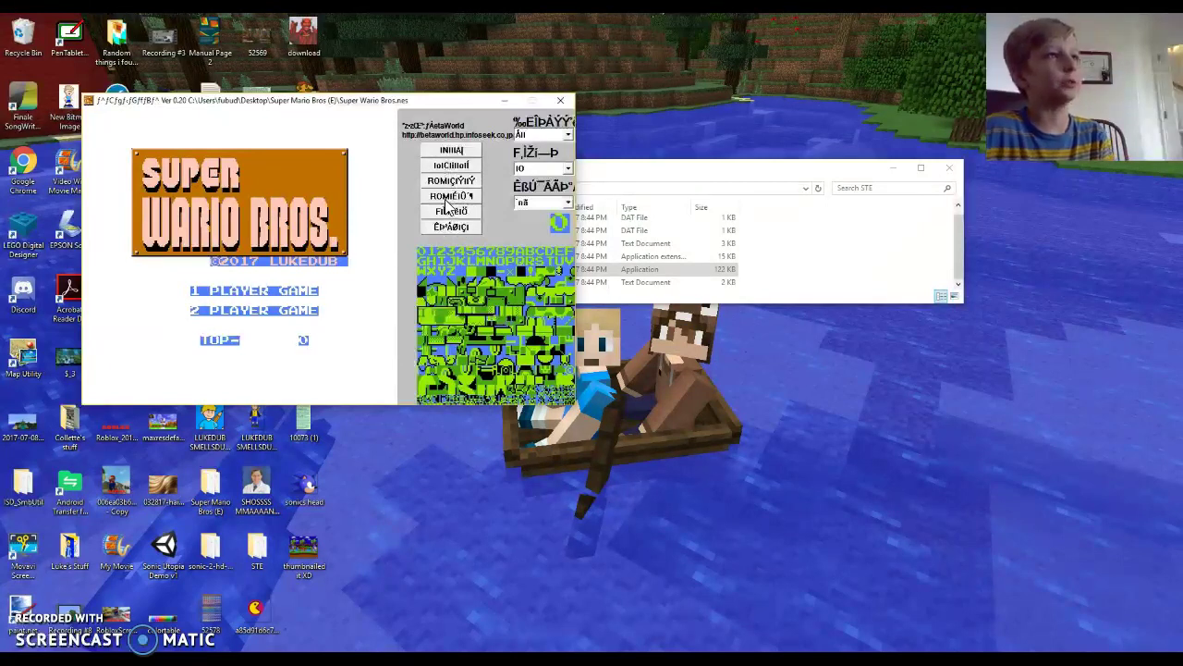
{"action": "left_click", "coordinate": [447, 208]}
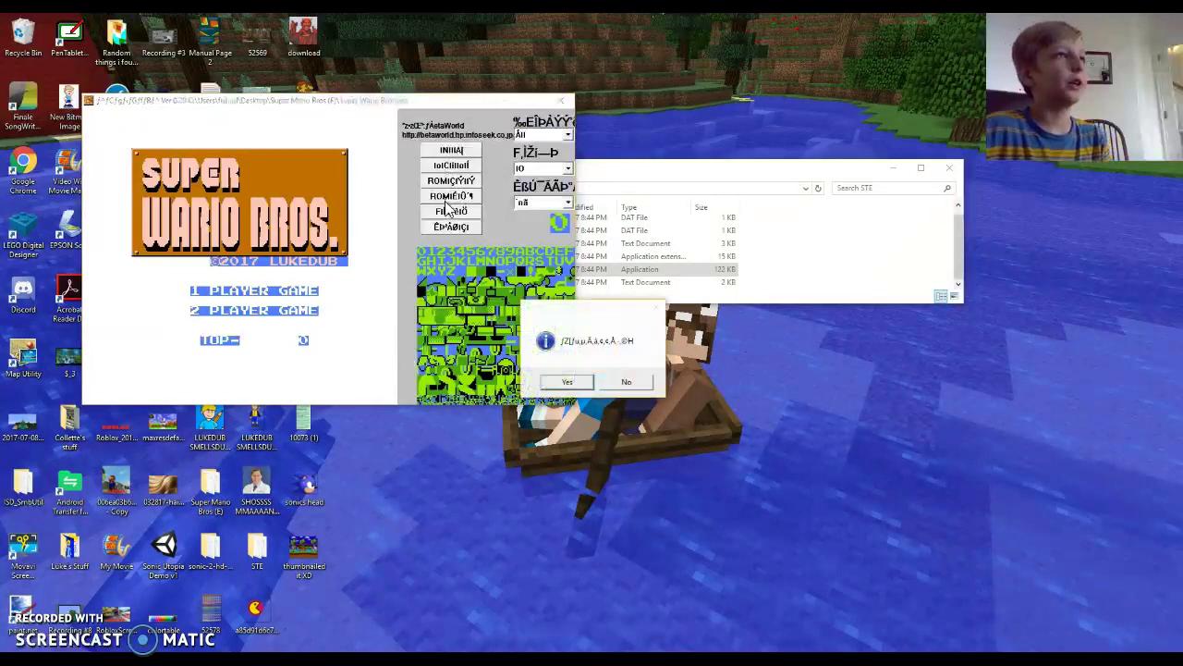
{"action": "left_click", "coordinate": [563, 383]}
{"action": "left_click", "coordinate": [619, 385]}
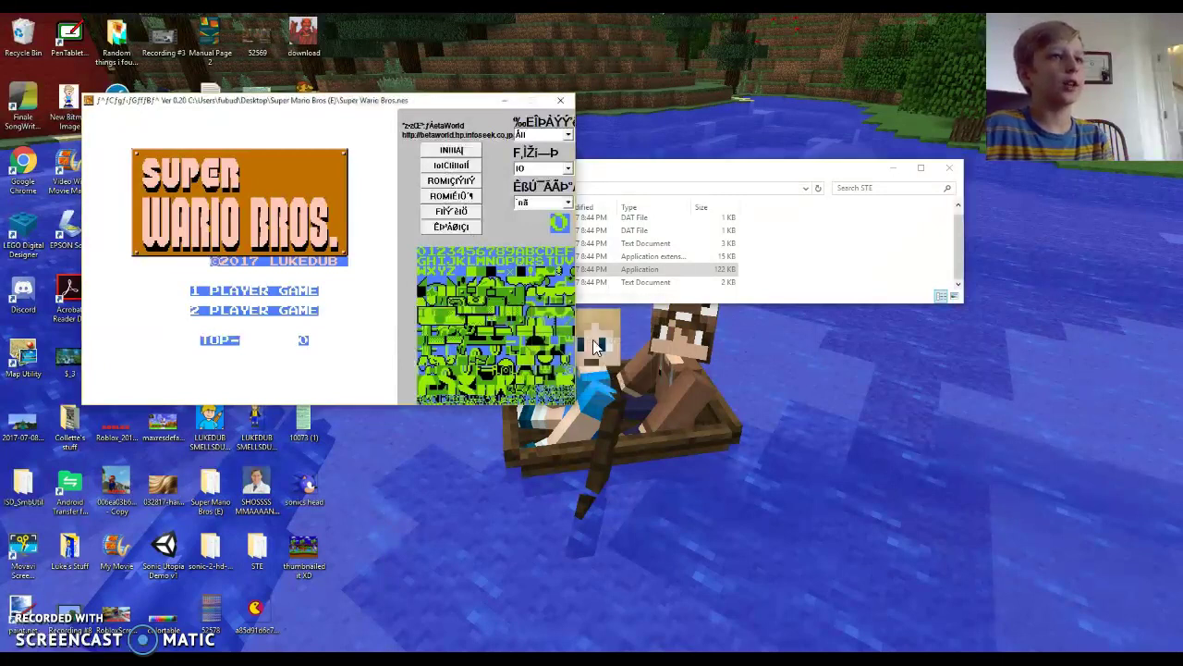
Close the title editor and the STE folder window, and launch Tile Layer Pro from the desktop.
{"action": "left_click", "coordinate": [561, 103]}
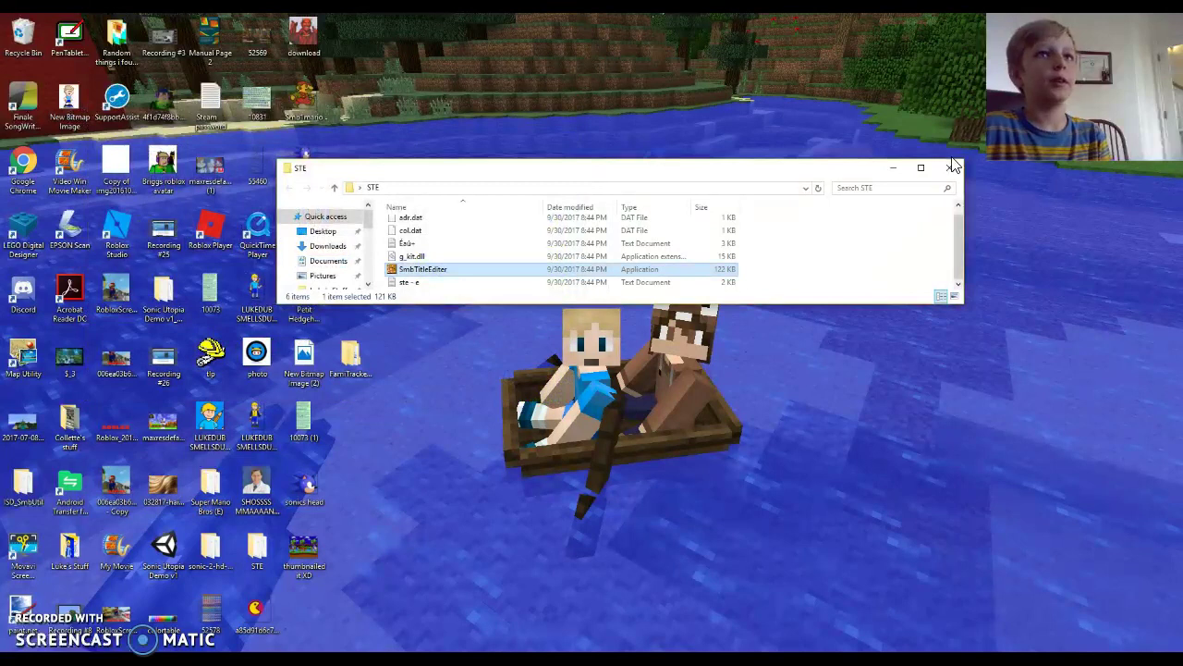
{"action": "left_click", "coordinate": [954, 172]}
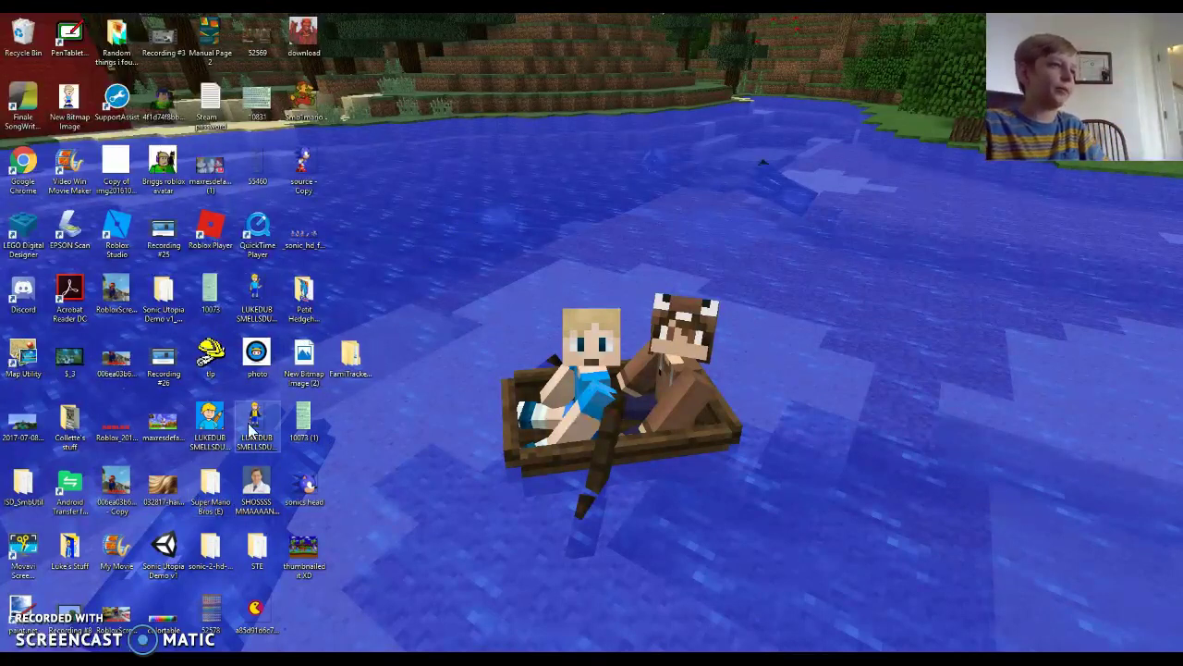
{"action": "double_click", "coordinate": [212, 368]}
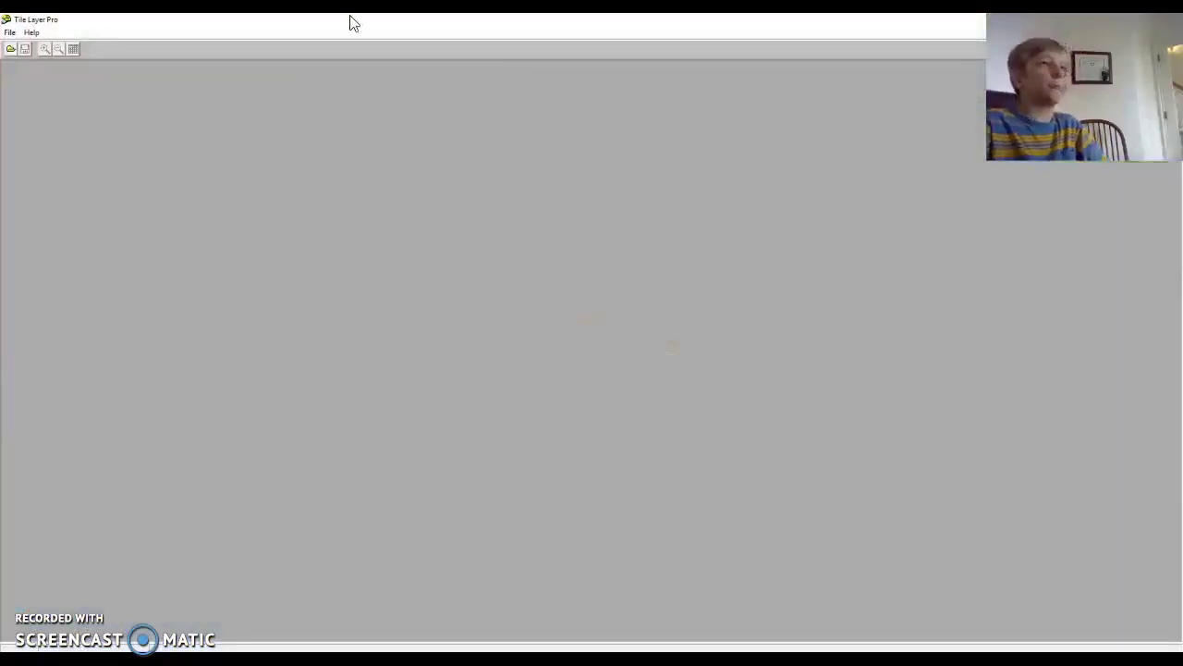
{"action": "left_click_drag", "start_coordinate": [350, 16], "coordinate": [500, 91]}
{"action": "left_click", "coordinate": [618, 92]}
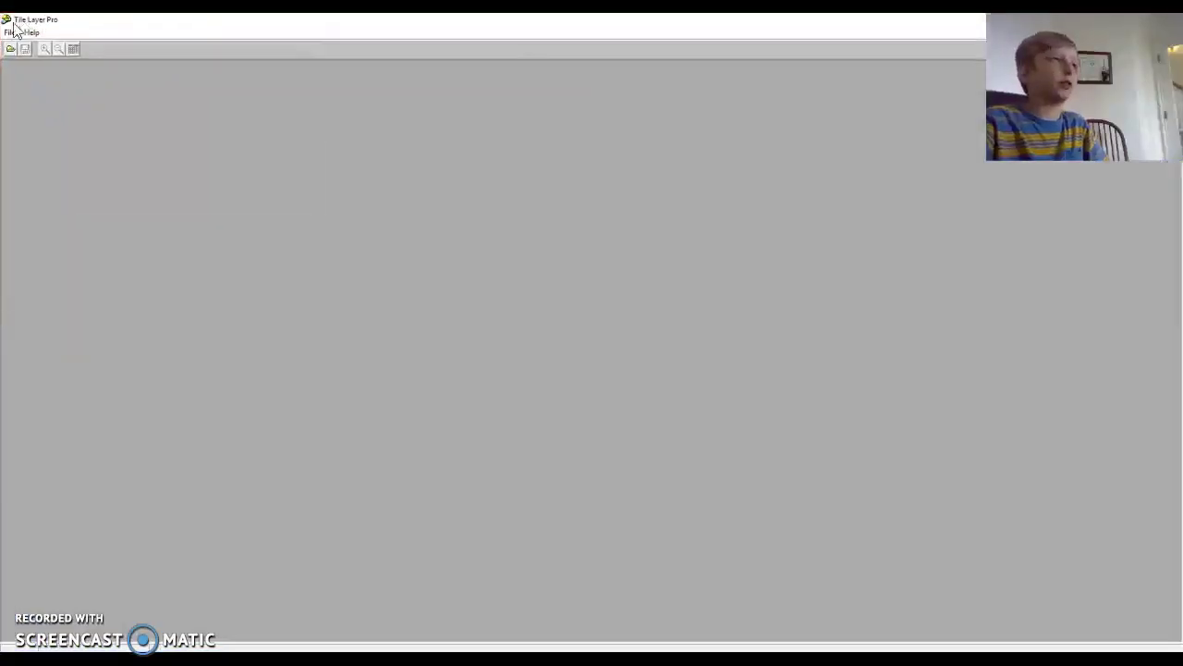
Open the ROM image Super Wario Bros.nes from the Super Mario Bros (E) folder.
{"action": "left_click", "coordinate": [9, 34]}
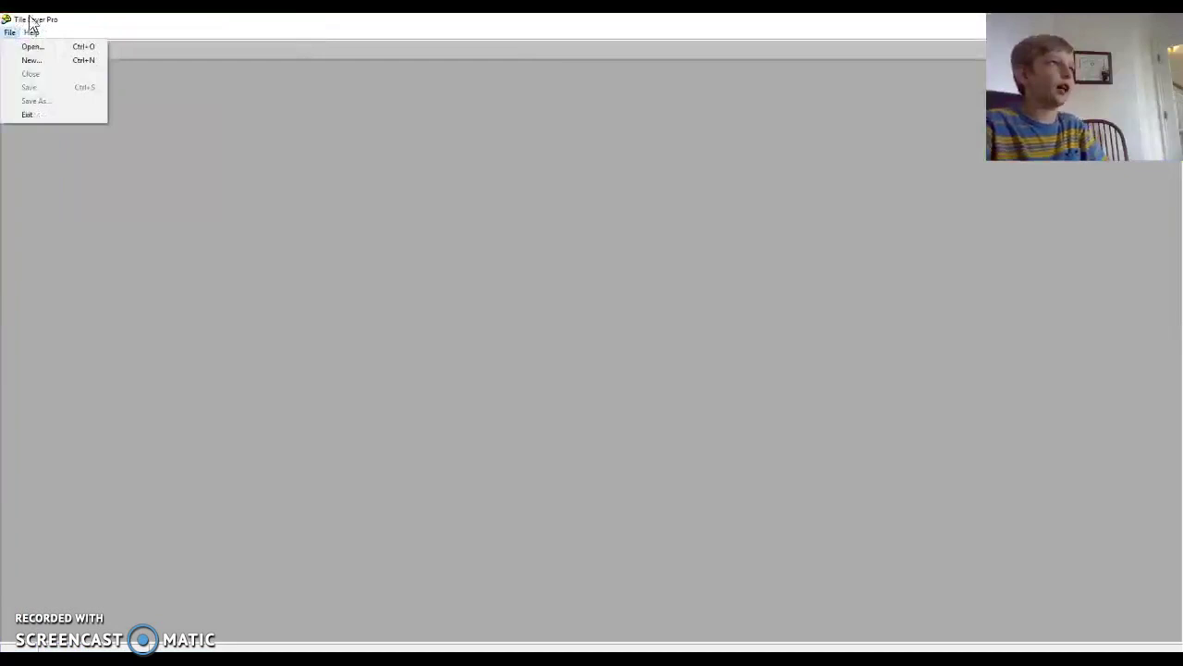
{"action": "left_click", "coordinate": [73, 27]}
{"action": "left_click", "coordinate": [9, 34]}
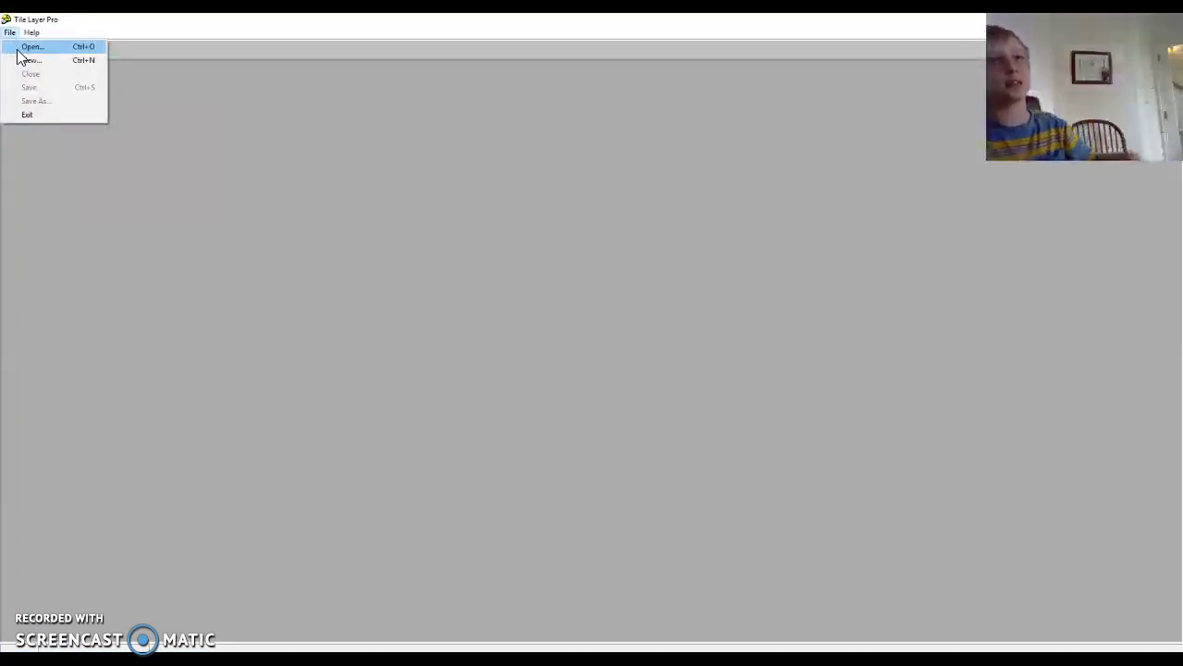
{"action": "left_click", "coordinate": [23, 51]}
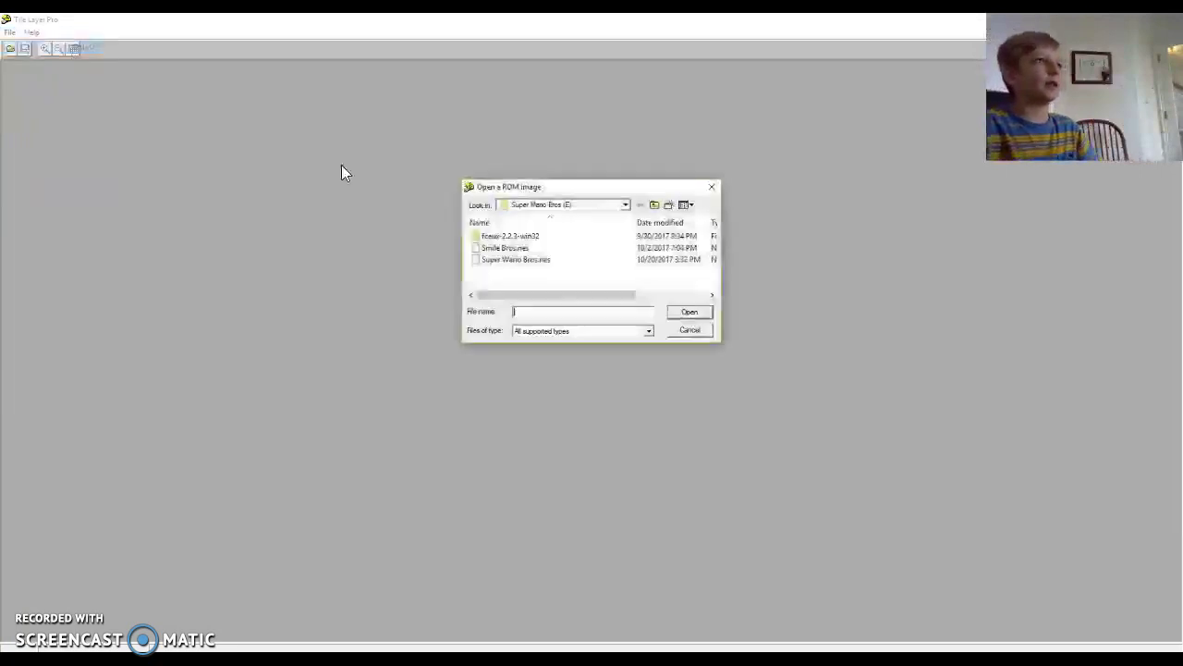
{"action": "left_click", "coordinate": [527, 260]}
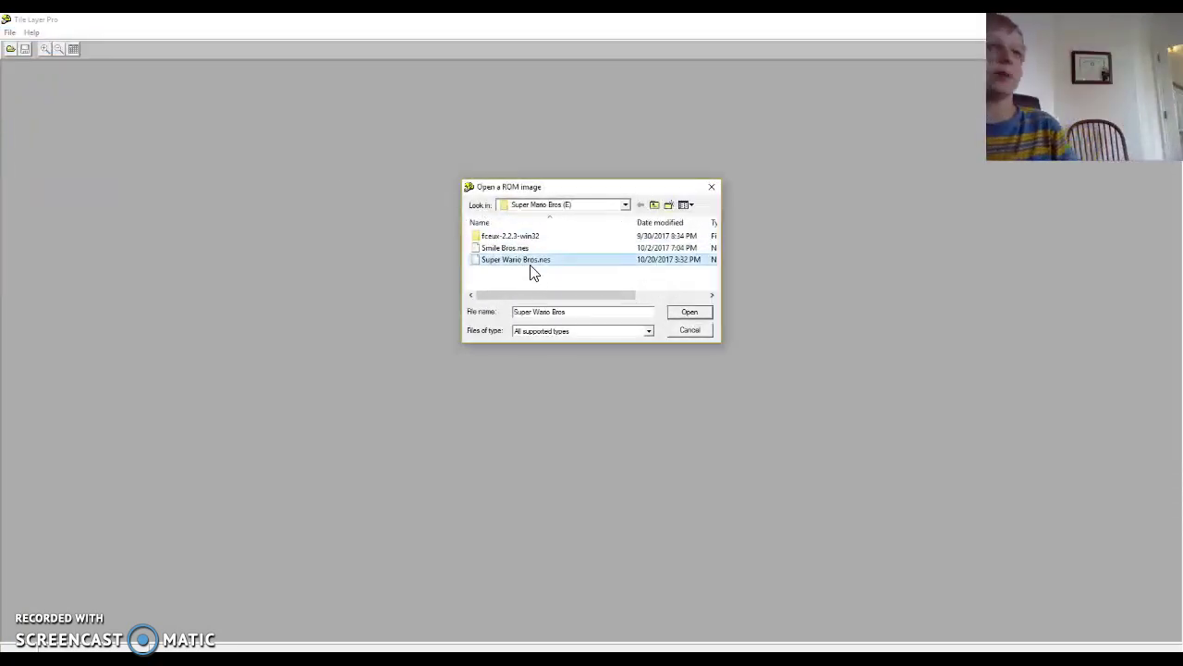
{"action": "left_click", "coordinate": [691, 314]}
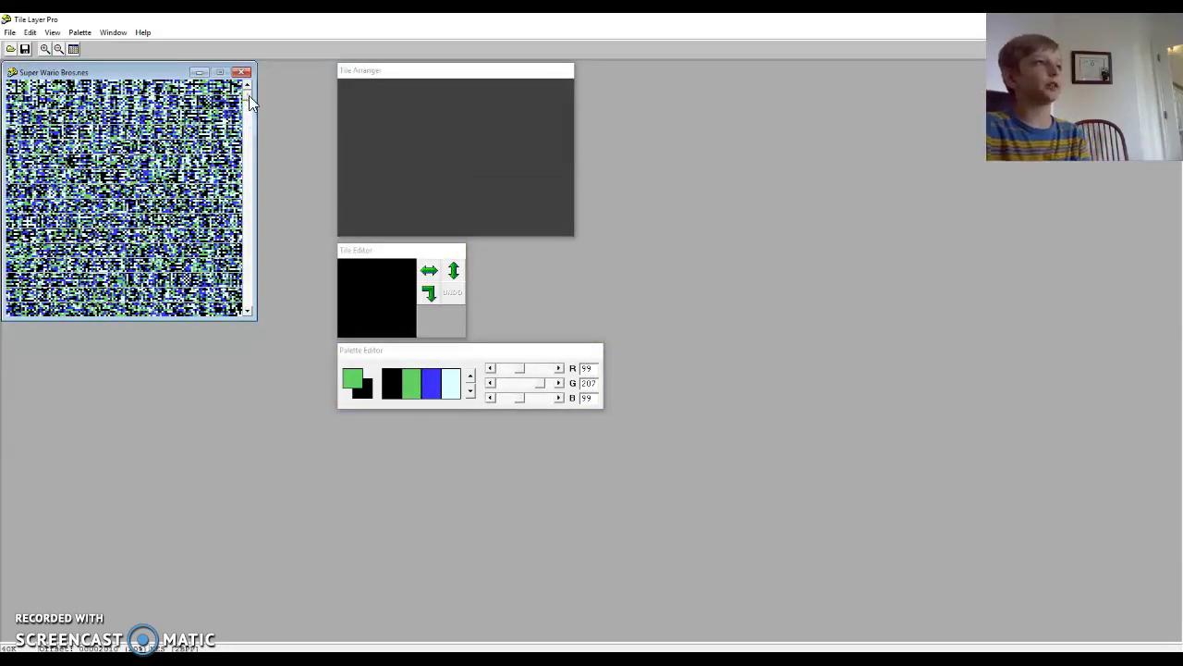
Find the sprite graphics in the ROM's tile data and inspect several sprite tiles in the Tile Editor.
{"action": "left_click_drag", "start_coordinate": [249, 103], "coordinate": [250, 268]}
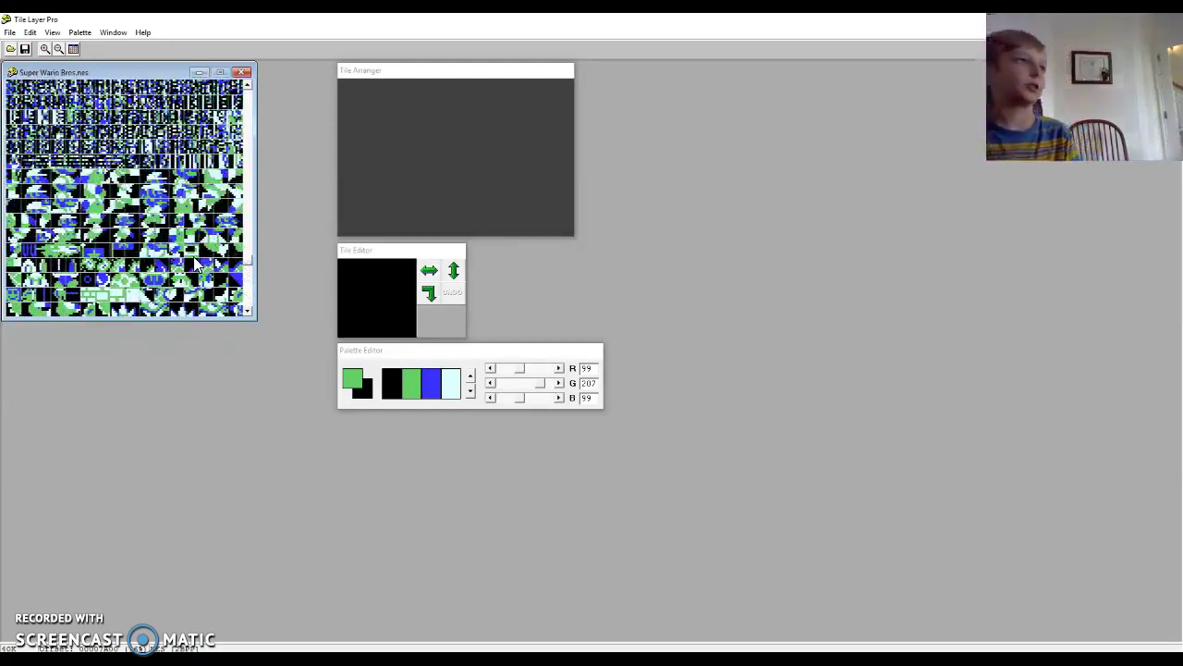
{"action": "left_click", "coordinate": [155, 288]}
{"action": "left_click", "coordinate": [162, 286]}
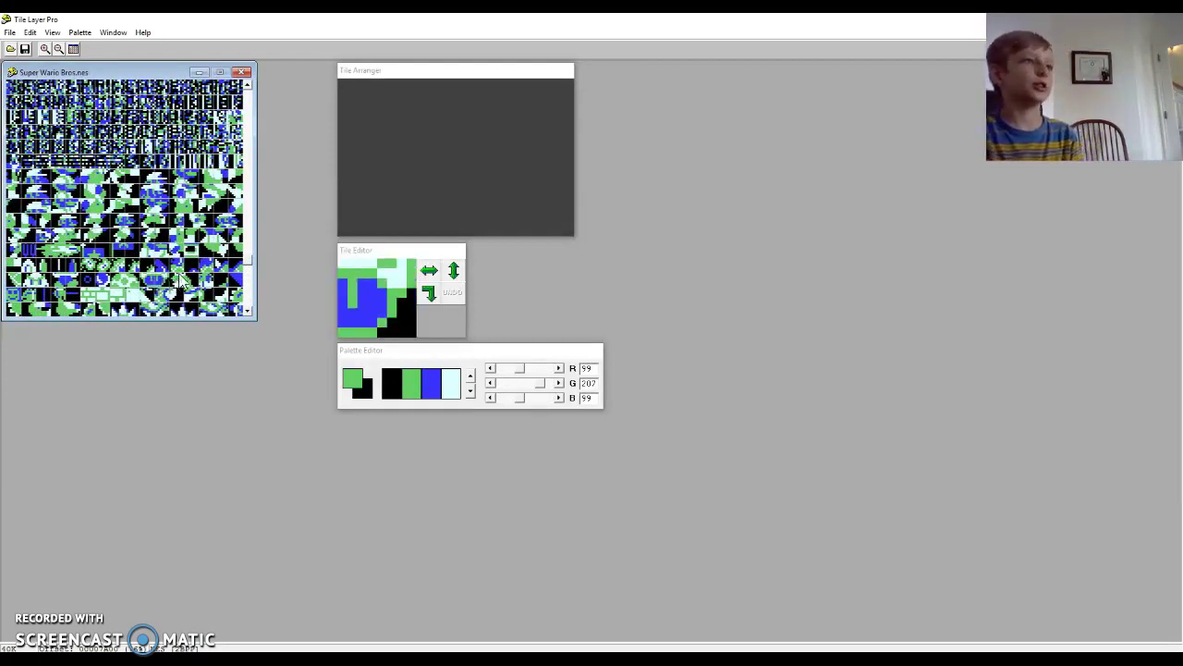
{"action": "left_click", "coordinate": [122, 280]}
{"action": "left_click", "coordinate": [127, 281]}
{"action": "left_click", "coordinate": [34, 281]}
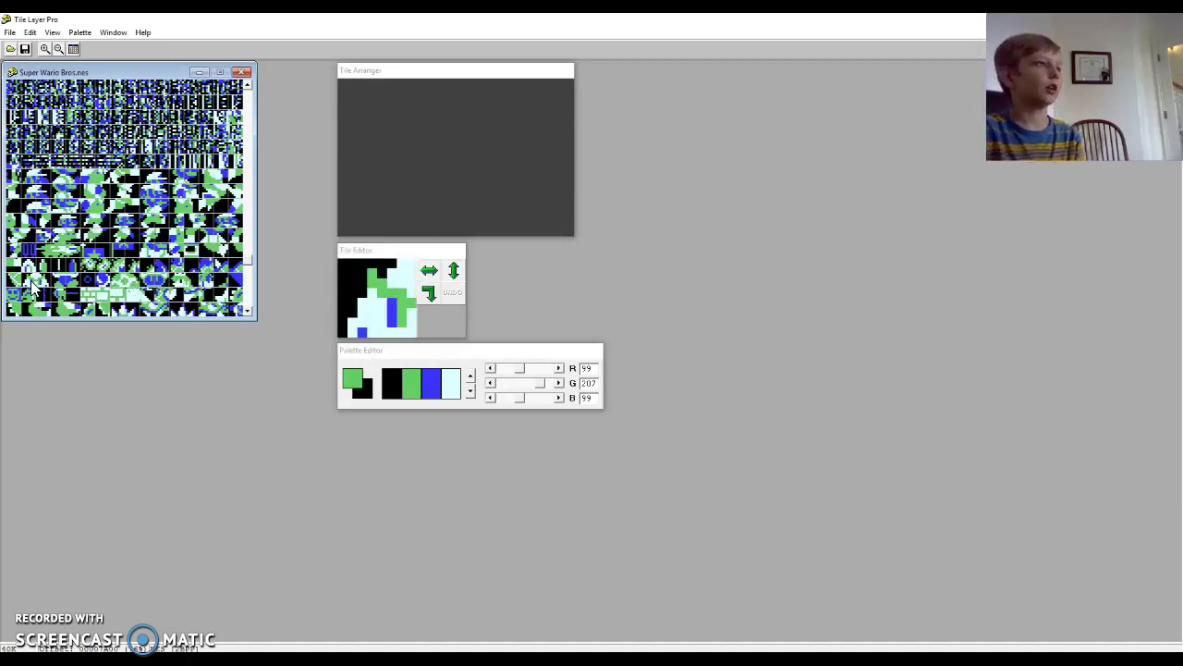
{"action": "left_click", "coordinate": [46, 280]}
{"action": "left_click", "coordinate": [72, 283]}
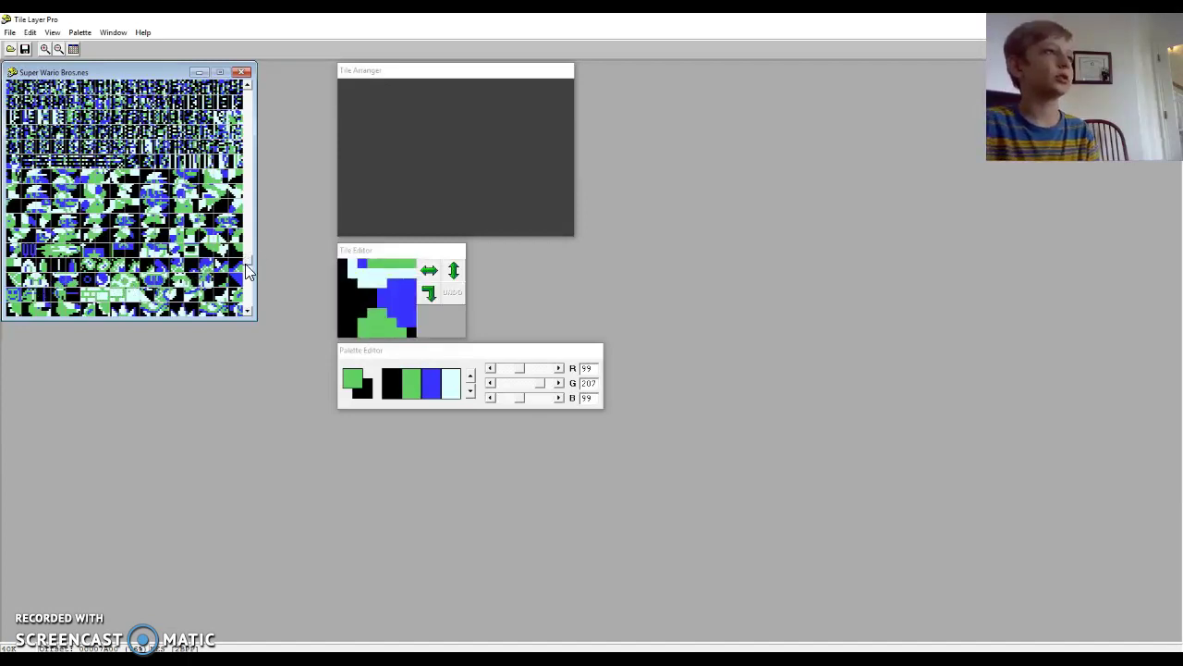
Assemble the question mark block from its four background tiles in the Tile Arranger.
{"action": "left_click_drag", "start_coordinate": [246, 265], "coordinate": [134, 257]}
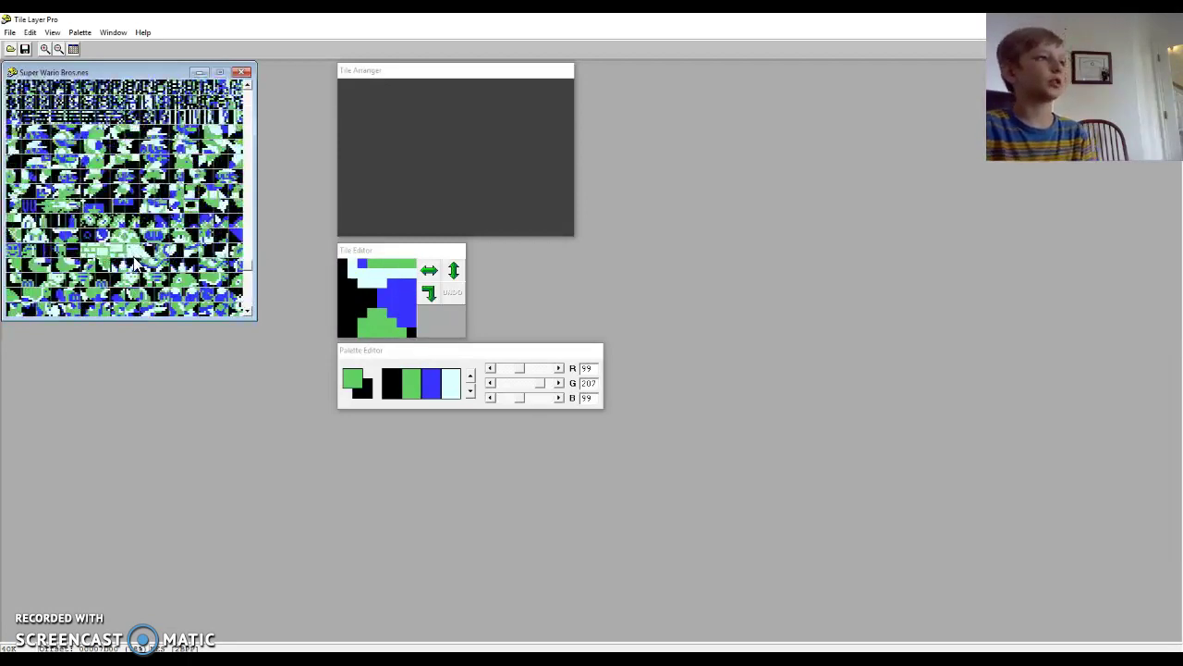
{"action": "scroll", "coordinate": [248, 268], "scroll_direction": "down", "scroll_amount": 5}
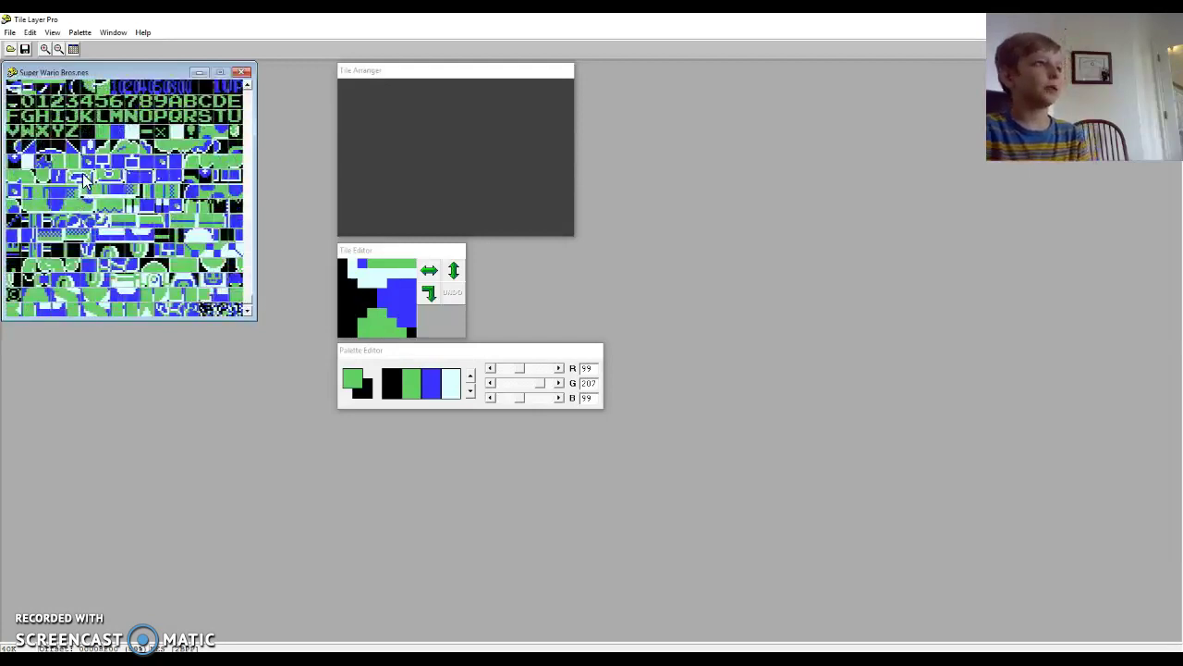
{"action": "left_click", "coordinate": [83, 180]}
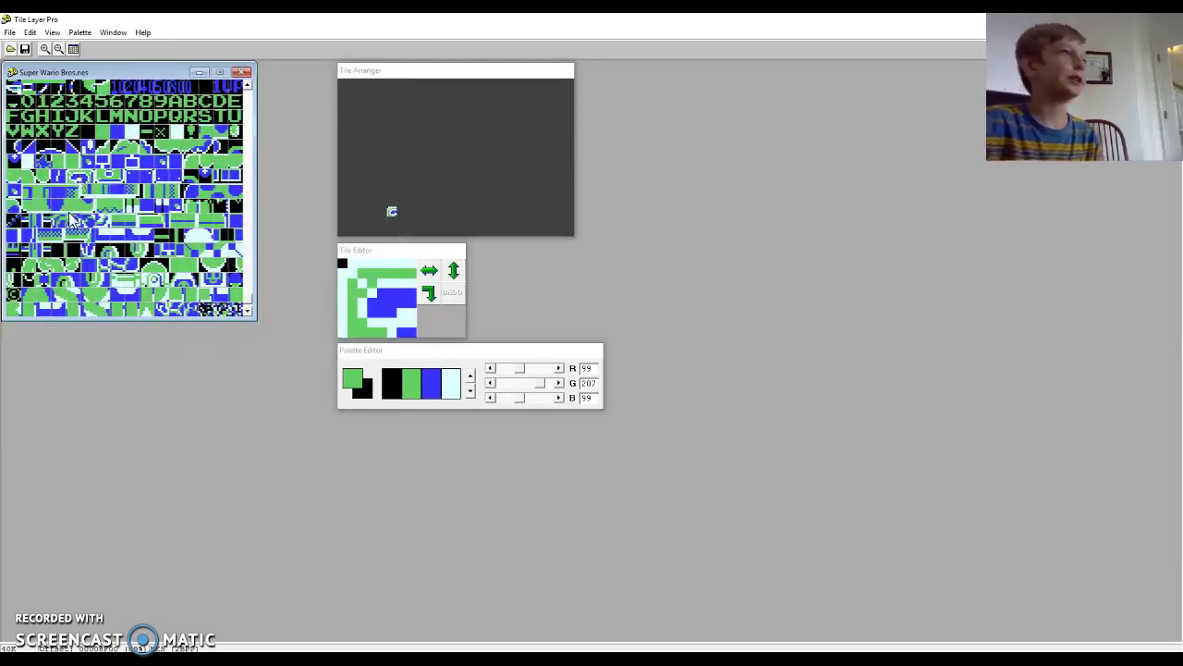
{"action": "left_click_drag", "start_coordinate": [82, 185], "coordinate": [365, 202]}
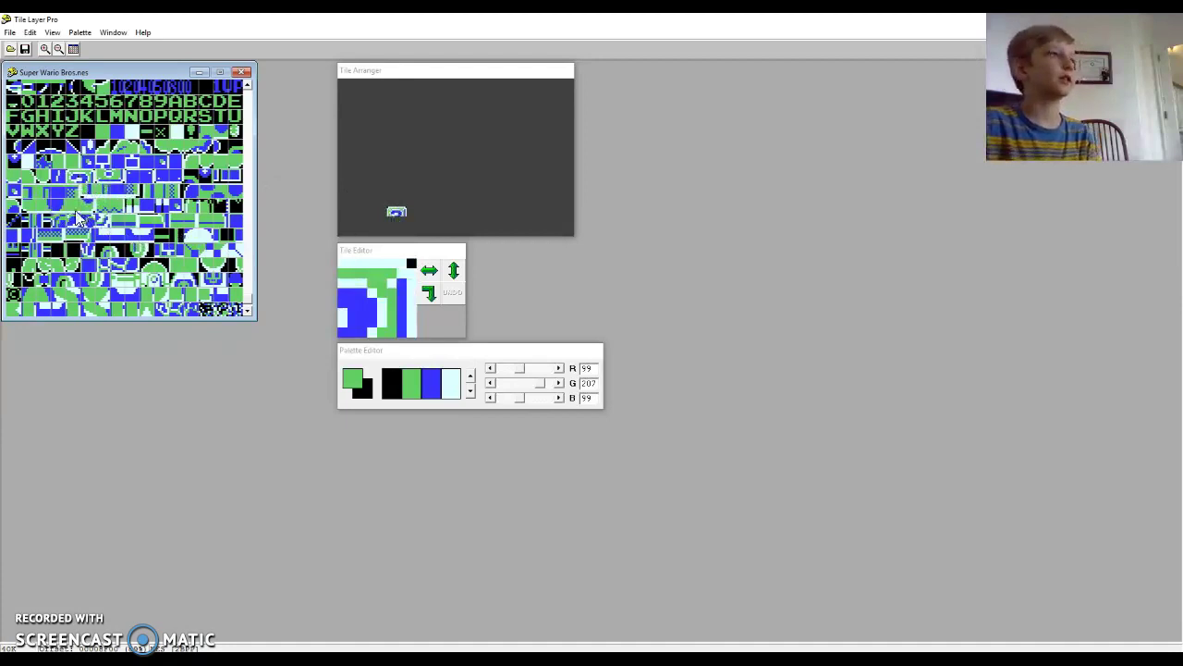
{"action": "left_click_drag", "start_coordinate": [97, 185], "coordinate": [342, 209]}
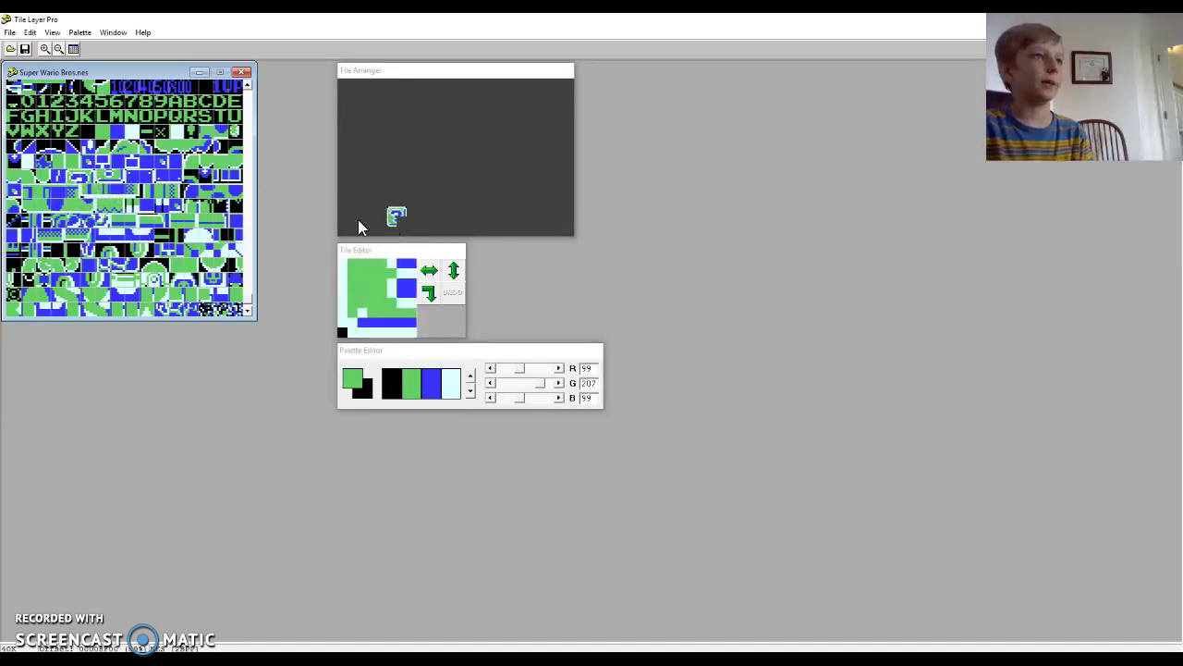
{"action": "left_click", "coordinate": [118, 178]}
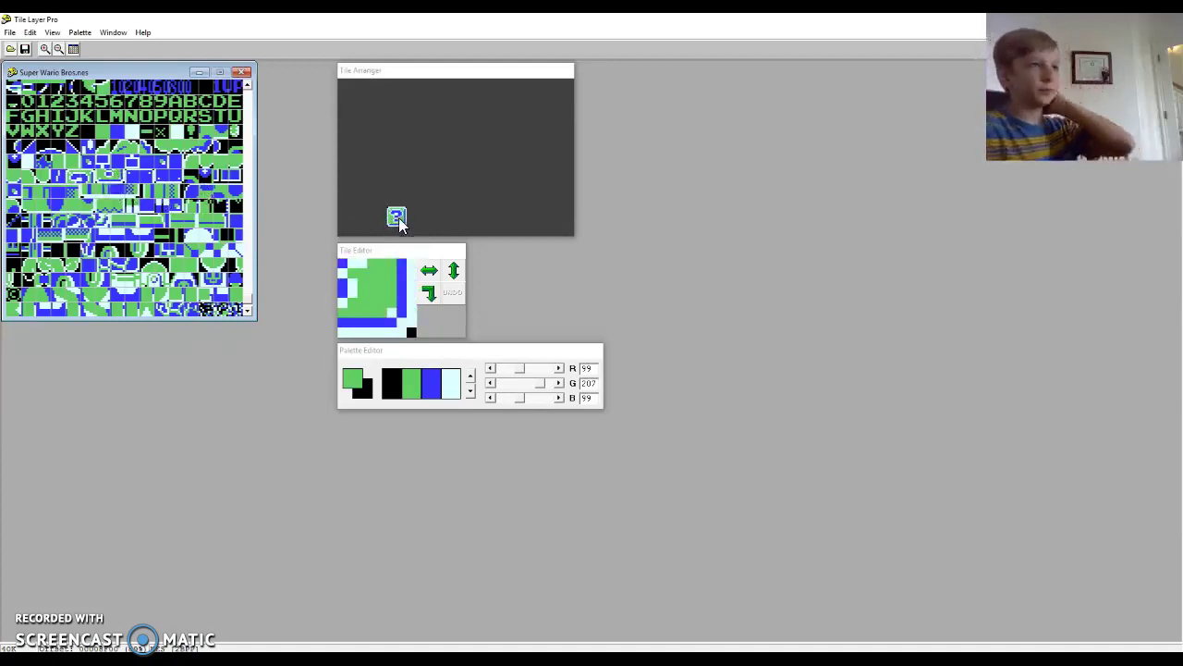
Inspect the question mark block's tiles one by one in the Tile Editor, and look through the ROM's other graphics.
{"action": "left_click", "coordinate": [393, 210]}
{"action": "left_click", "coordinate": [399, 210]}
{"action": "left_click", "coordinate": [400, 219]}
{"action": "left_click", "coordinate": [391, 218]}
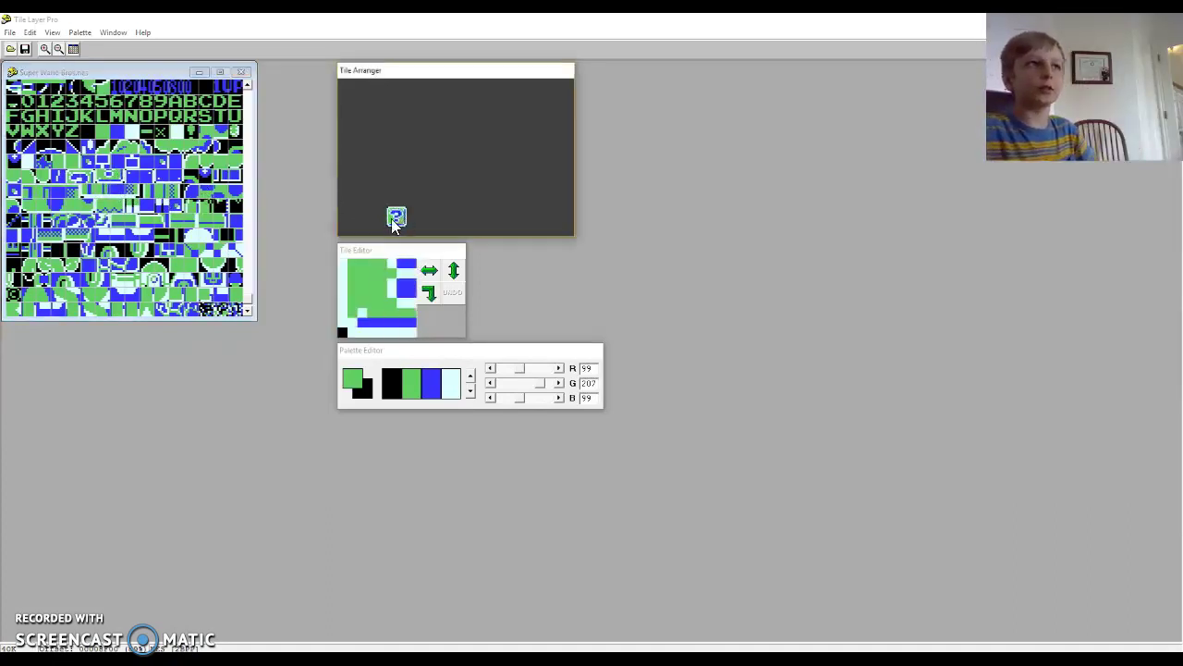
{"action": "left_click", "coordinate": [395, 210]}
{"action": "left_click", "coordinate": [399, 219]}
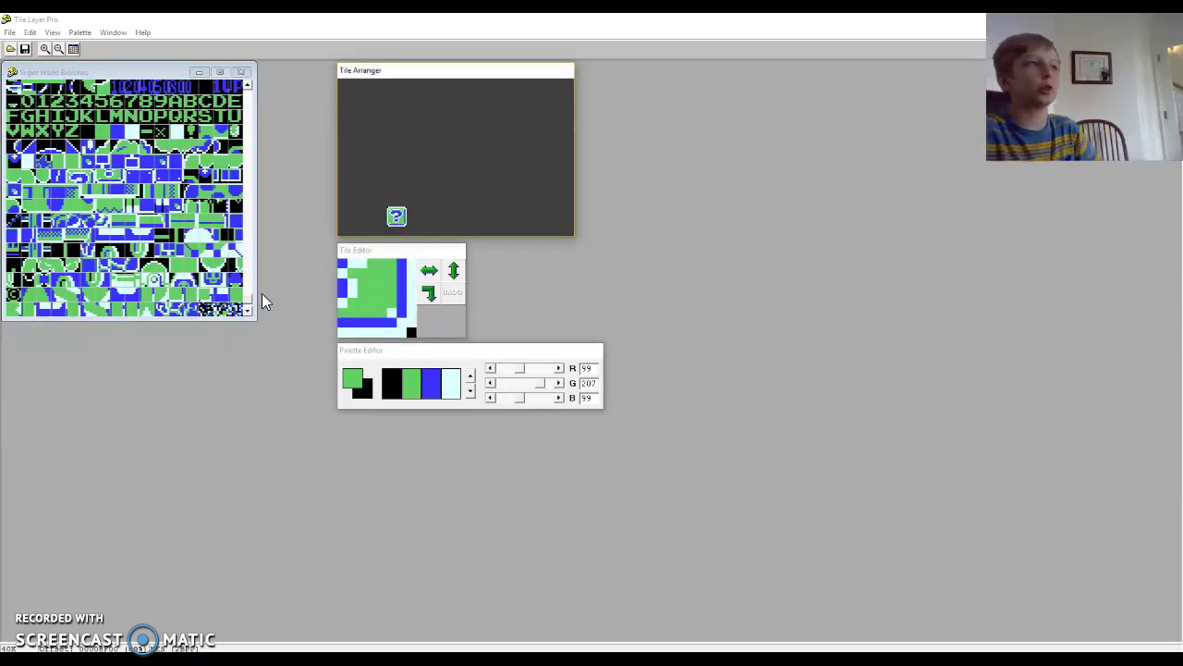
{"action": "left_click", "coordinate": [247, 310]}
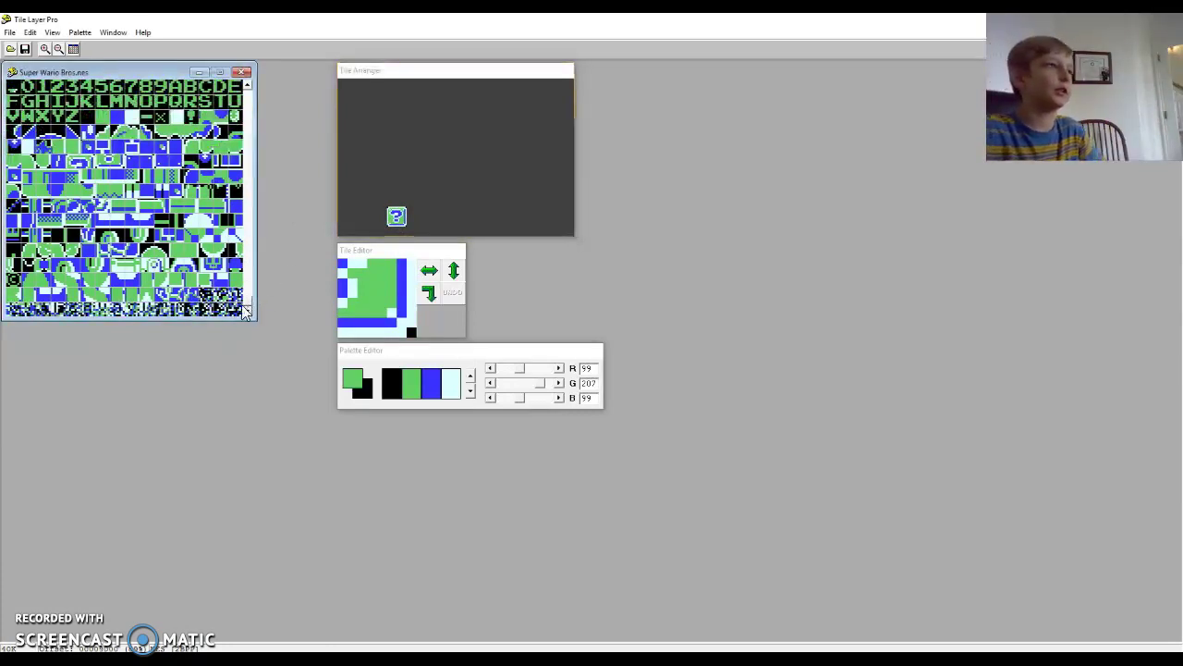
{"action": "scroll", "coordinate": [246, 296], "scroll_direction": "up", "scroll_amount": 5}
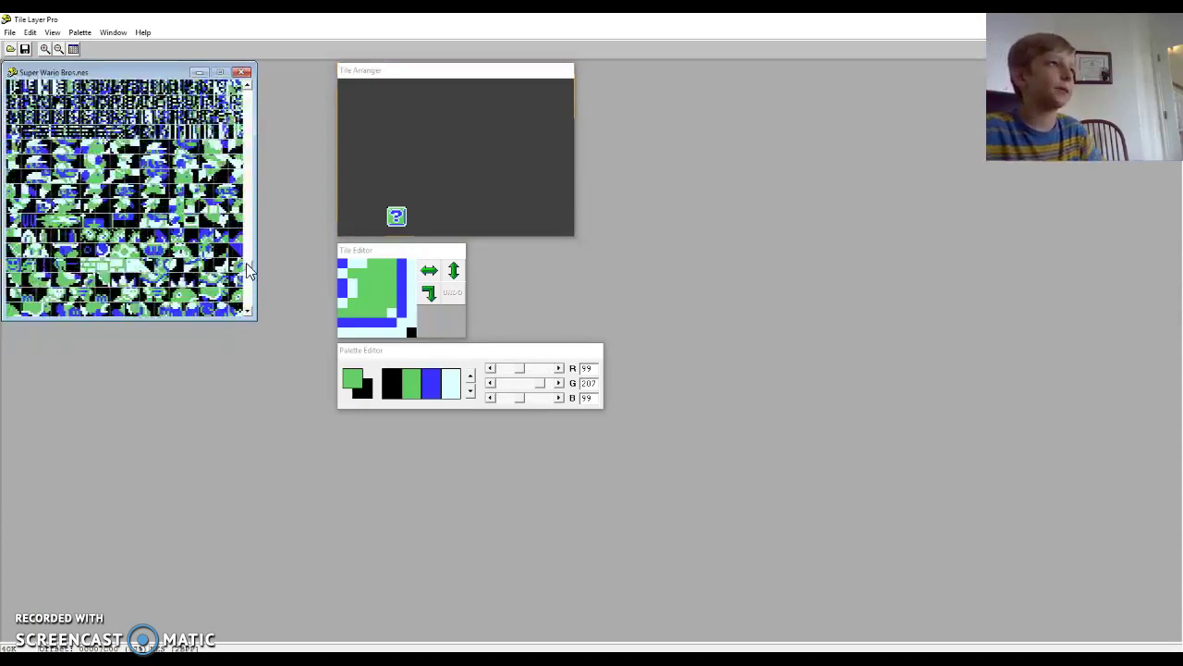
{"action": "scroll", "coordinate": [243, 286], "scroll_direction": "down", "scroll_amount": 3}
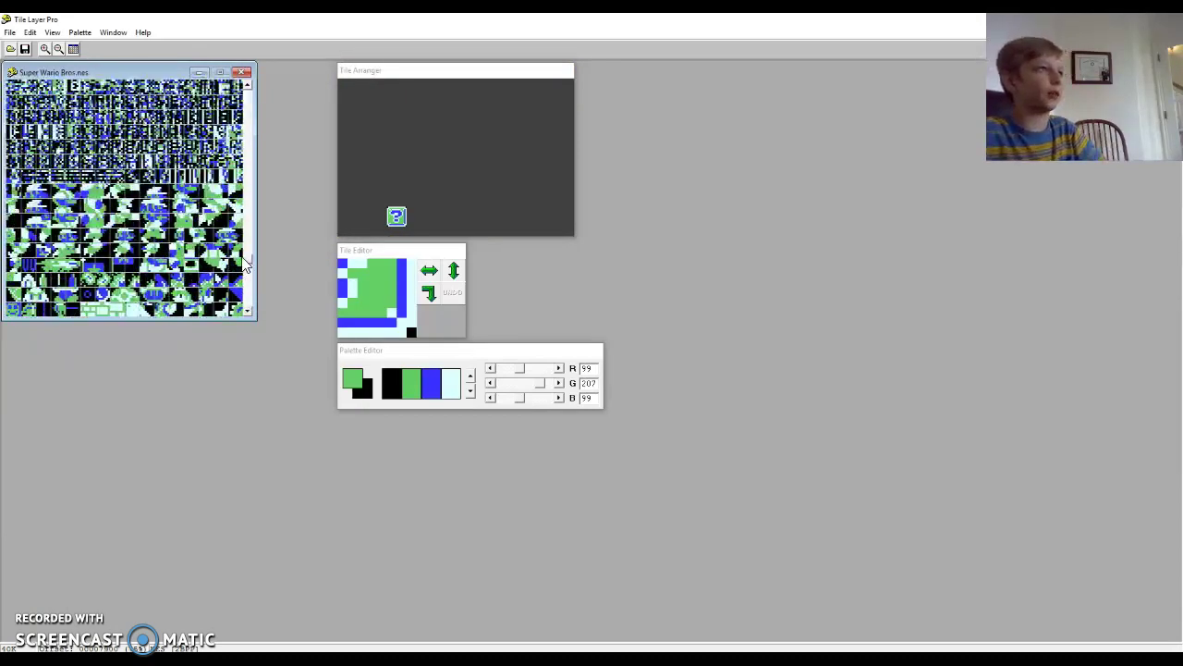
{"action": "mouse_move", "coordinate": [246, 283]}
{"action": "left_mouse_down"}
{"action": "mouse_move", "coordinate": [257, 293]}
{"action": "mouse_move", "coordinate": [249, 284]}
{"action": "left_mouse_up"}
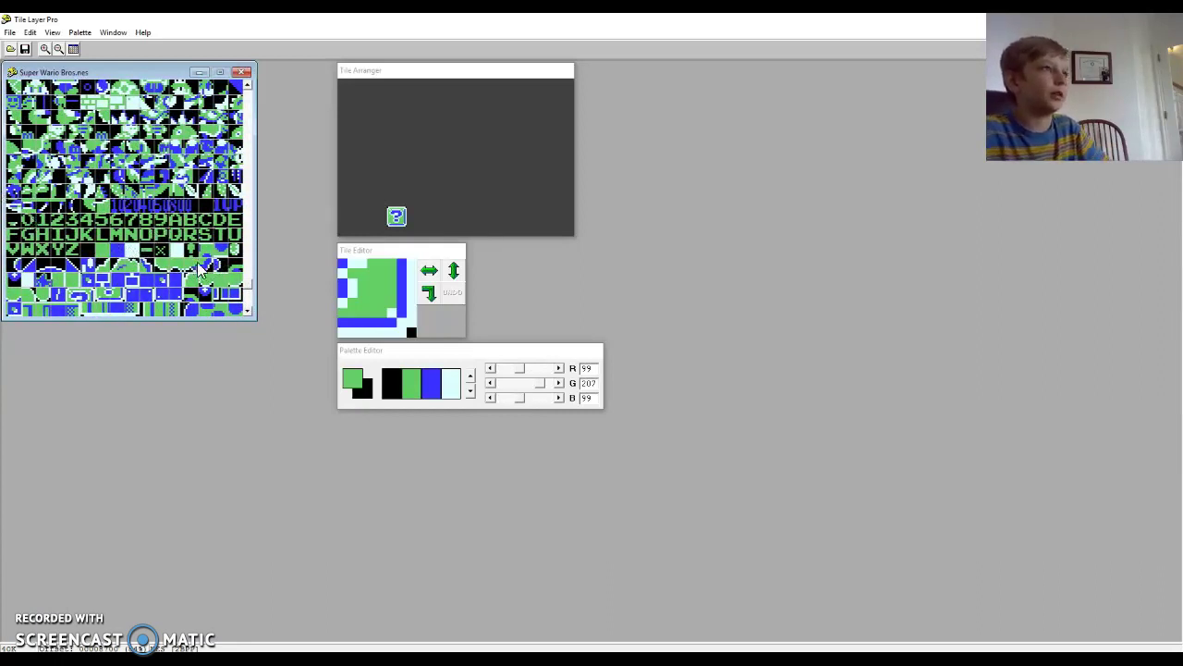
Put Tile Layer Pro away and launch the fceux application from the fceux-2.2.3-win32 folder inside Super Mario Bros (E).
{"action": "left_click_drag", "start_coordinate": [740, 19], "coordinate": [593, 73]}
{"action": "left_click", "coordinate": [745, 71]}
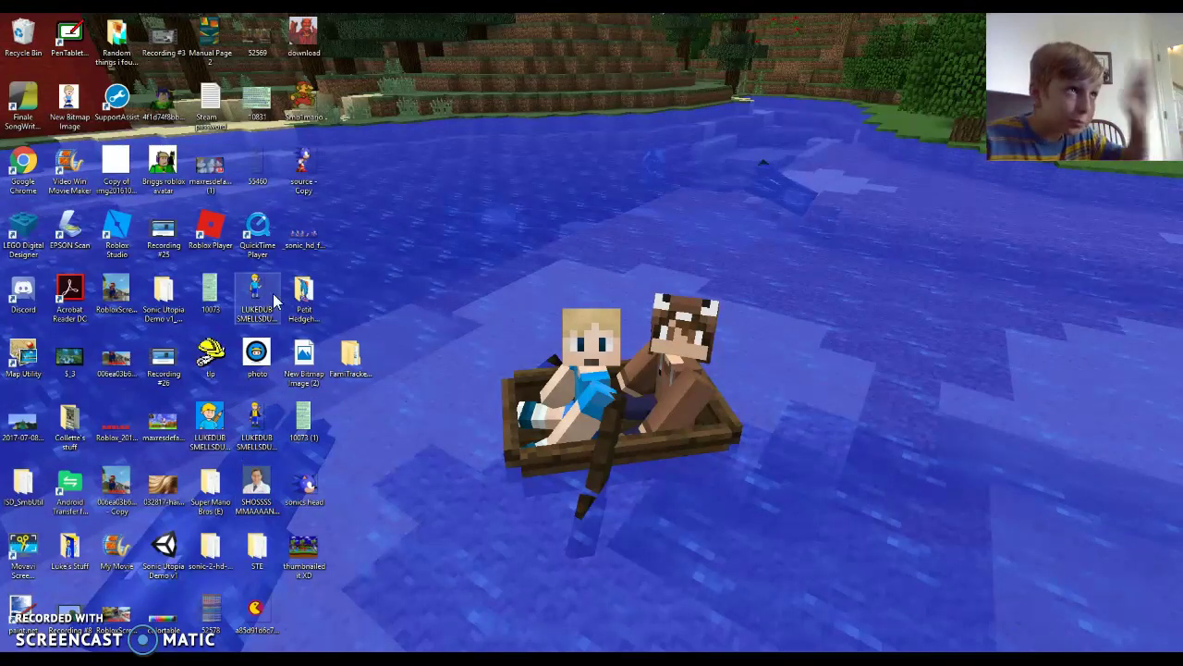
{"action": "double_click", "coordinate": [213, 497]}
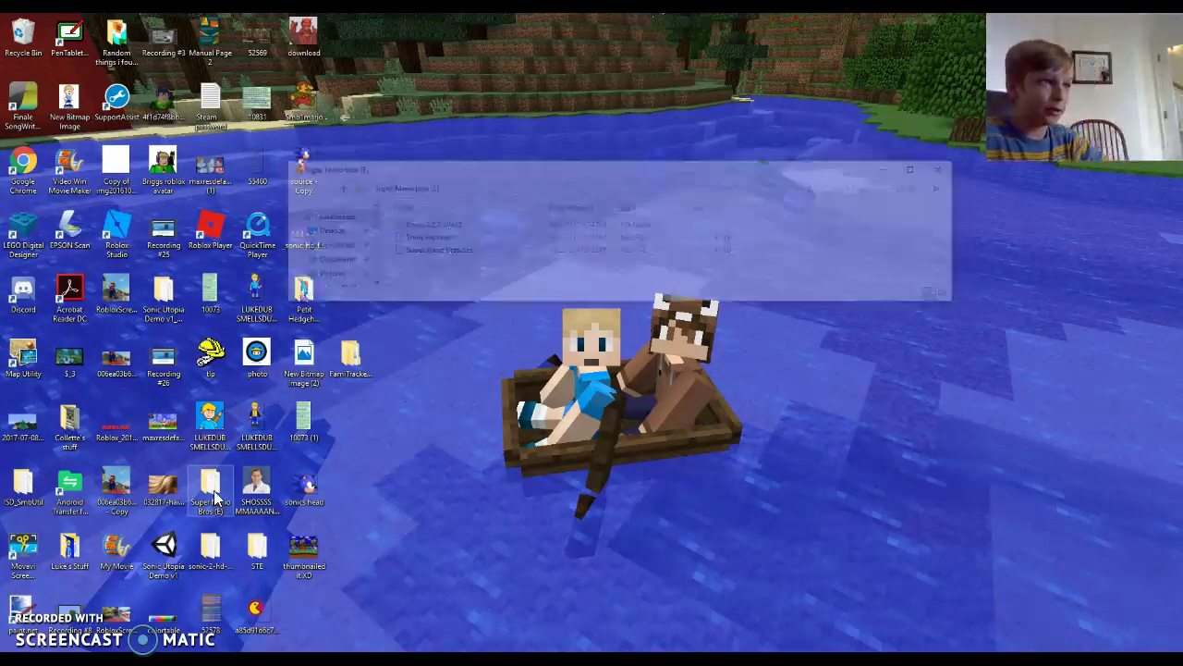
{"action": "double_click", "coordinate": [423, 225]}
{"action": "scroll", "coordinate": [424, 231], "scroll_direction": "down", "scroll_amount": 2}
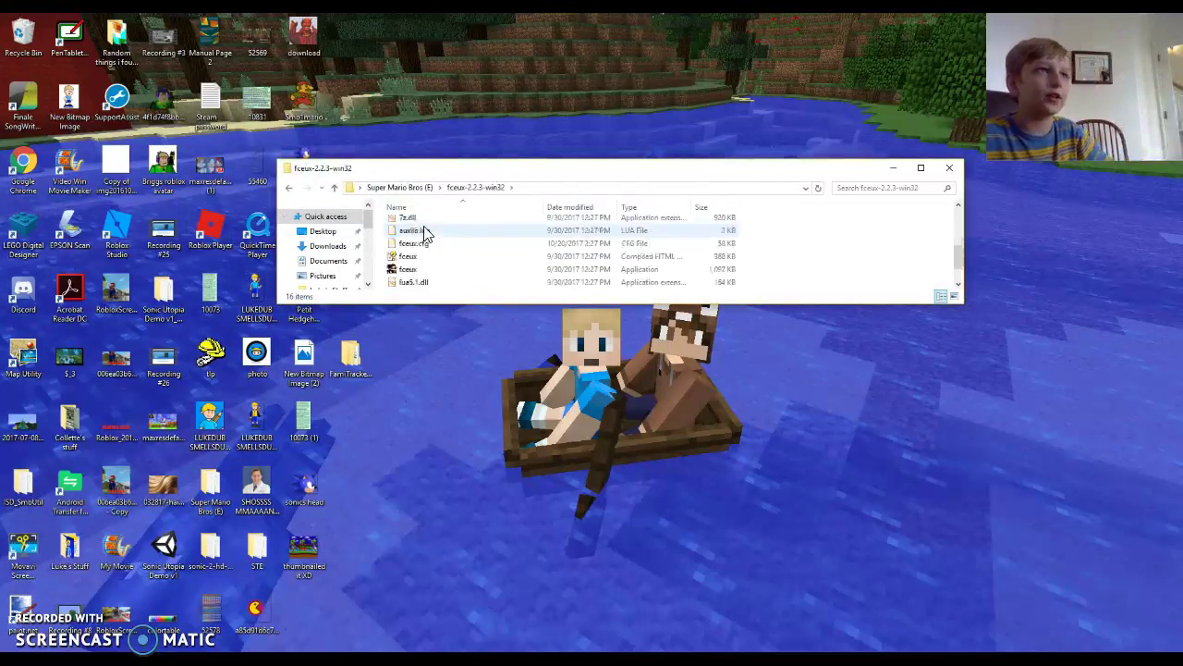
{"action": "scroll", "coordinate": [433, 242], "scroll_direction": "down", "scroll_amount": 1}
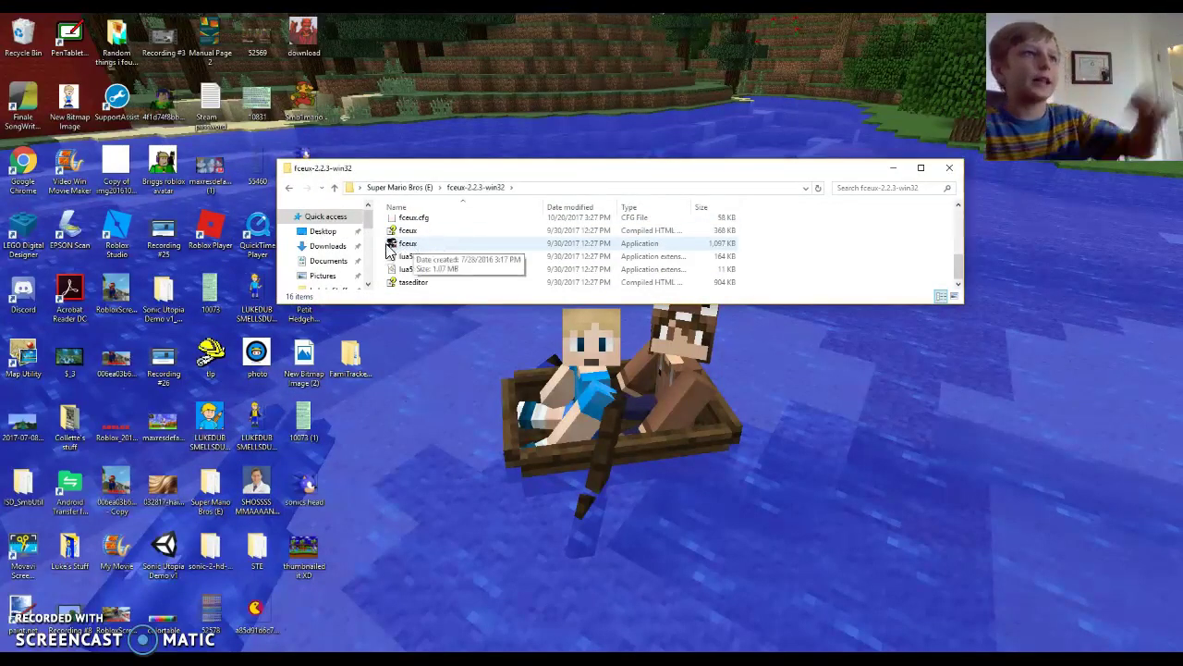
{"action": "double_click", "coordinate": [439, 244]}
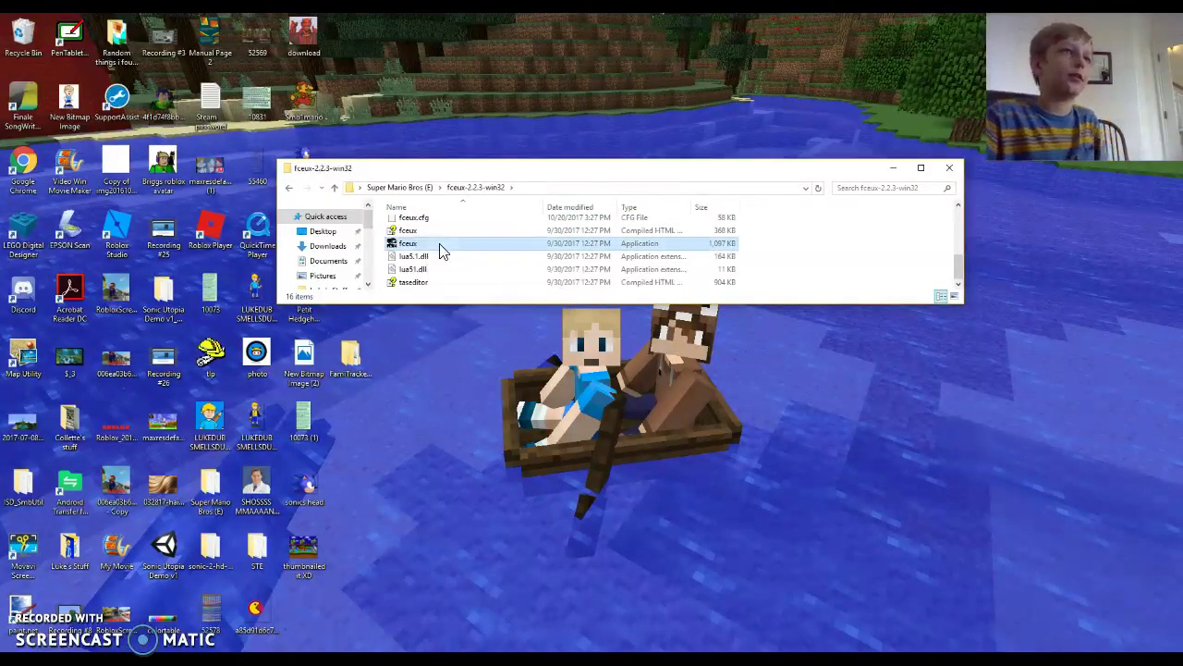
Load the ROM Super Wario Bros.nes in the emulator and move its window away from the desktop icons.
{"action": "left_click", "coordinate": [409, 110]}
{"action": "left_click", "coordinate": [393, 125]}
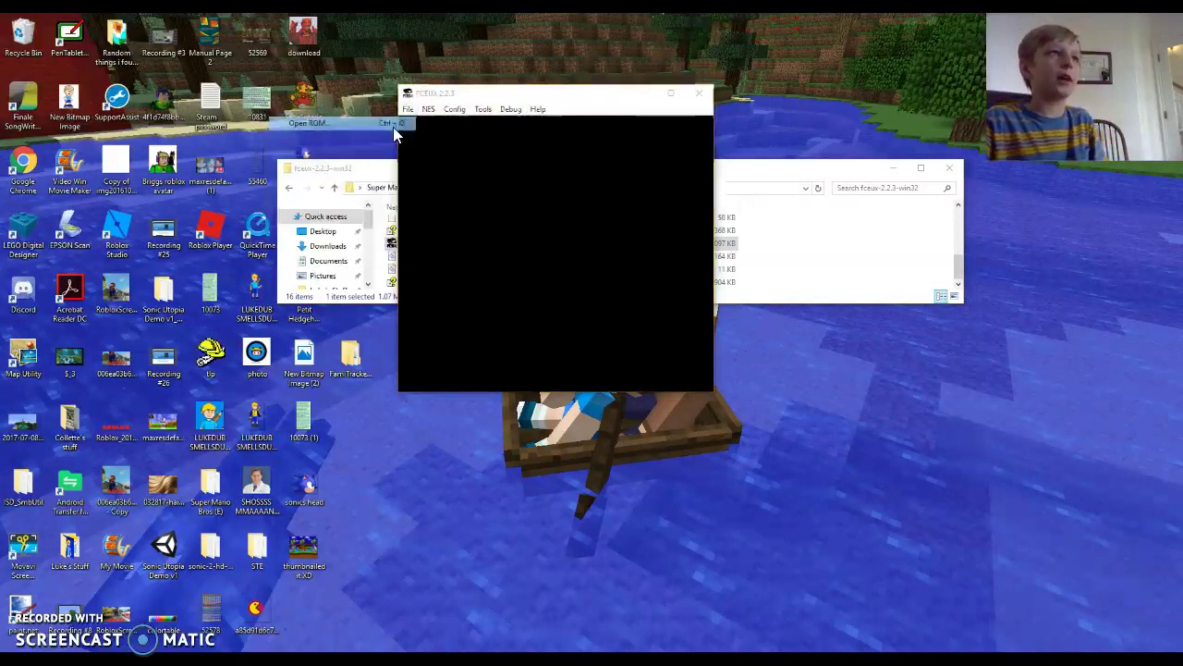
{"action": "left_click", "coordinate": [580, 228]}
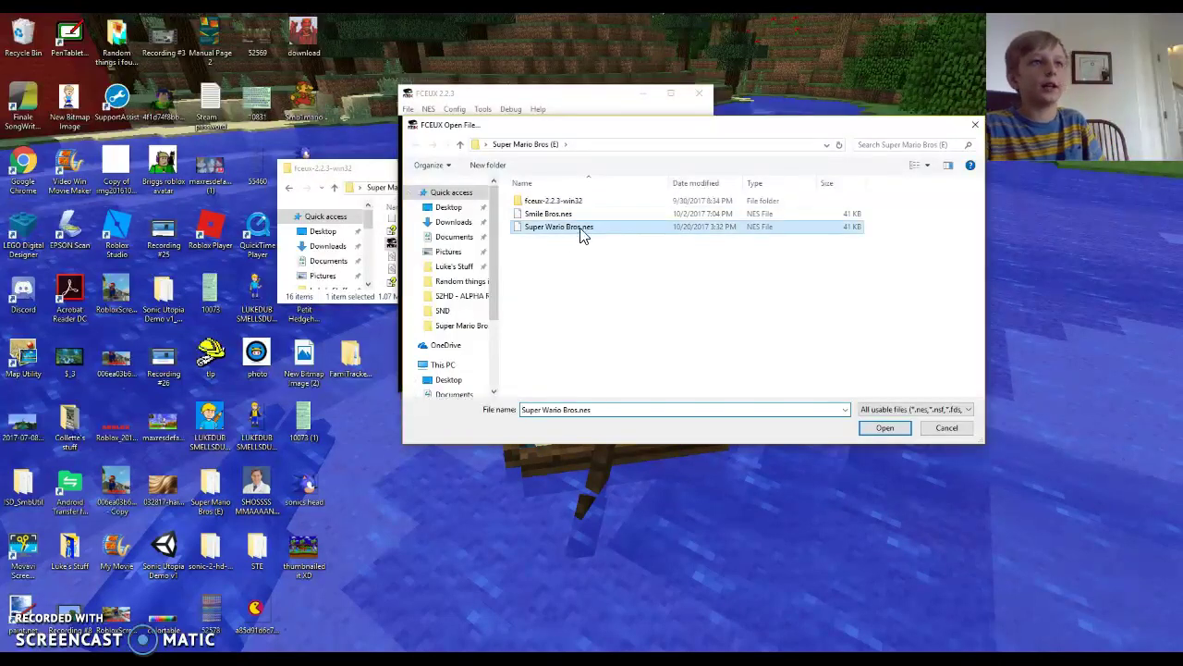
{"action": "left_click", "coordinate": [882, 428]}
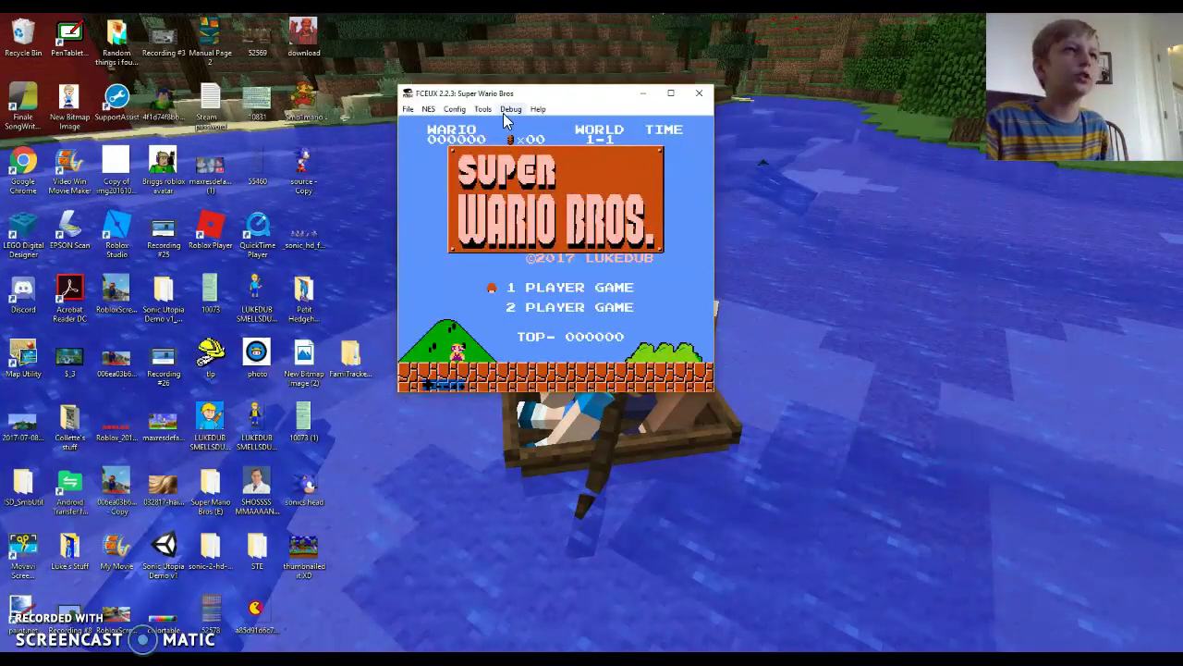
{"action": "left_click_drag", "start_coordinate": [501, 99], "coordinate": [593, 119]}
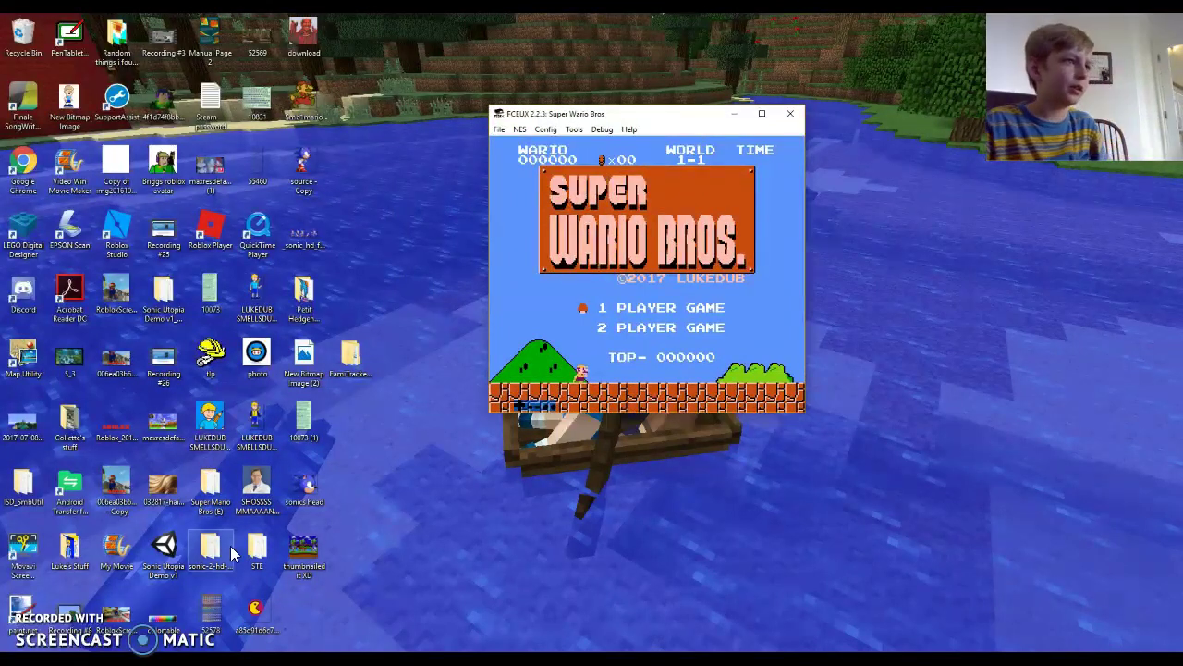
Open the colortable image from the desktop and place the NES colour code chart beside the emulator.
{"action": "left_click", "coordinate": [159, 629]}
{"action": "double_click", "coordinate": [163, 626]}
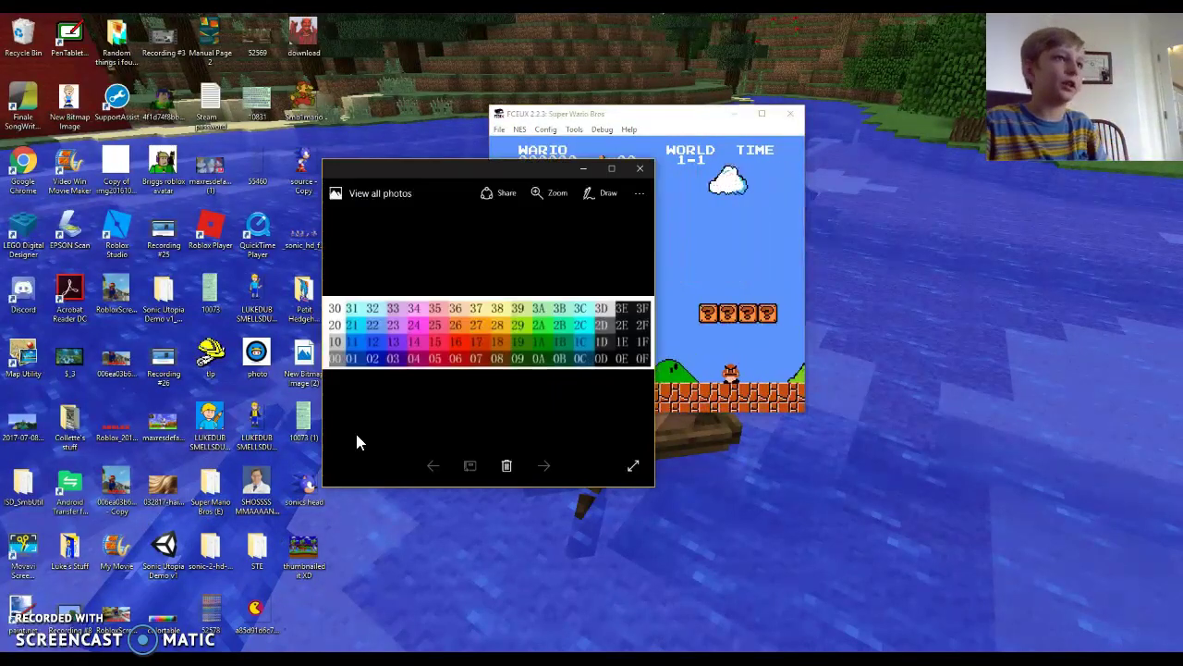
{"action": "double_click", "coordinate": [459, 308]}
{"action": "left_click_drag", "start_coordinate": [483, 308], "coordinate": [544, 309]}
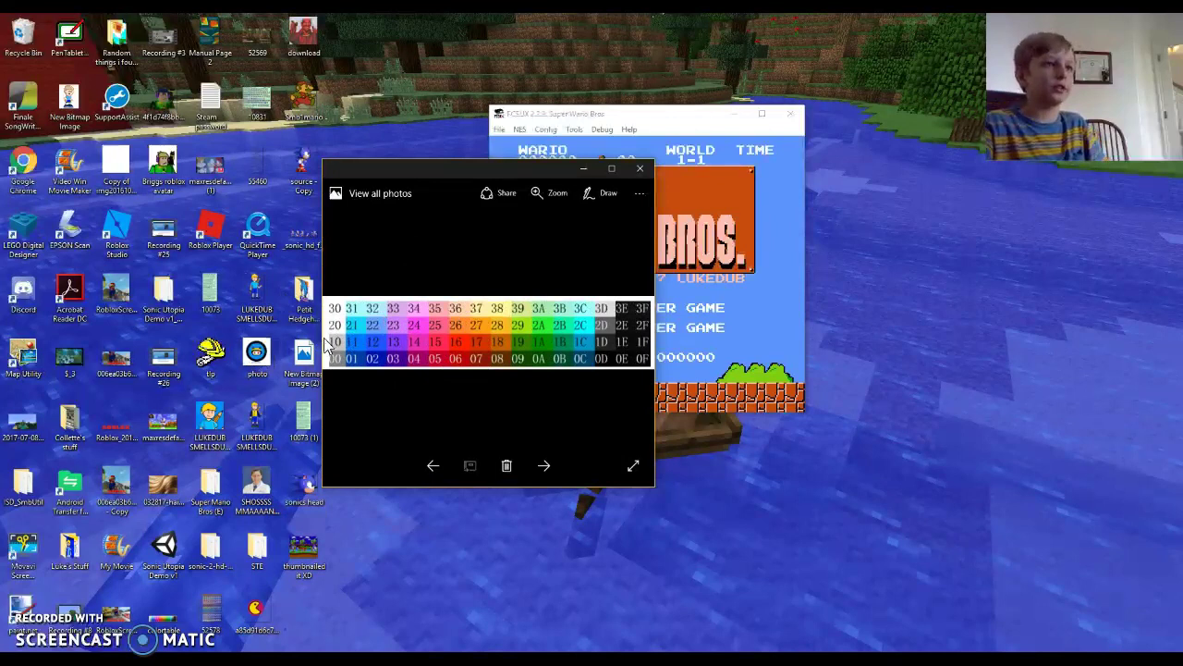
{"action": "left_click_drag", "start_coordinate": [402, 164], "coordinate": [173, 178]}
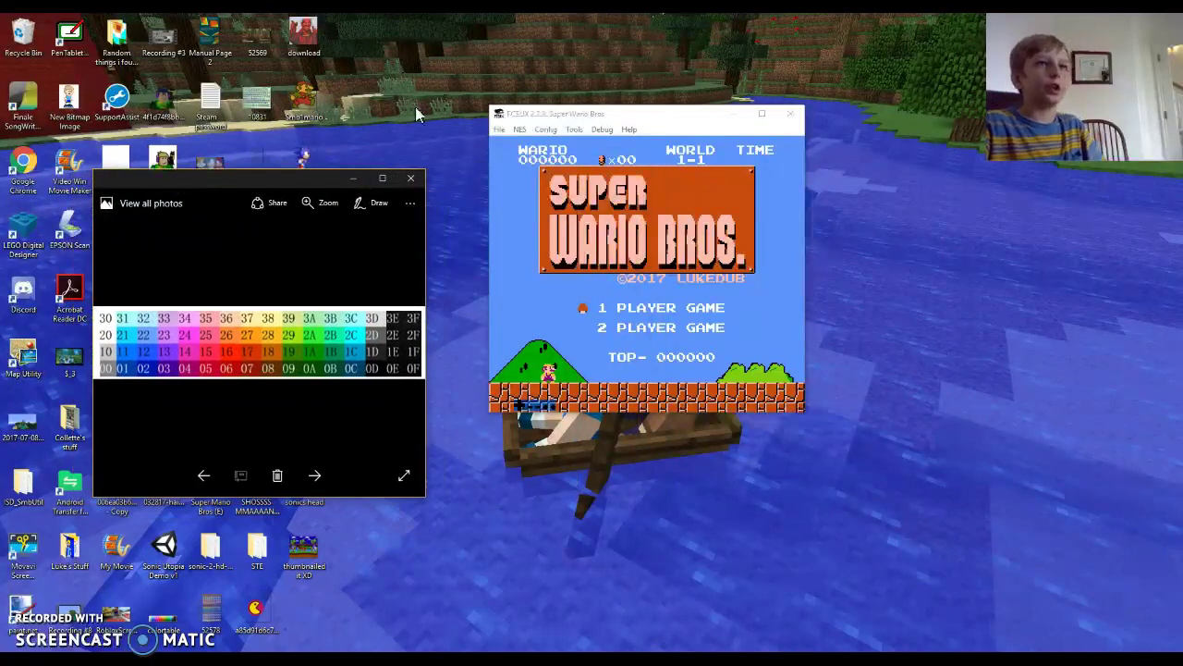
{"action": "left_click", "coordinate": [625, 117]}
{"action": "left_click", "coordinate": [574, 129]}
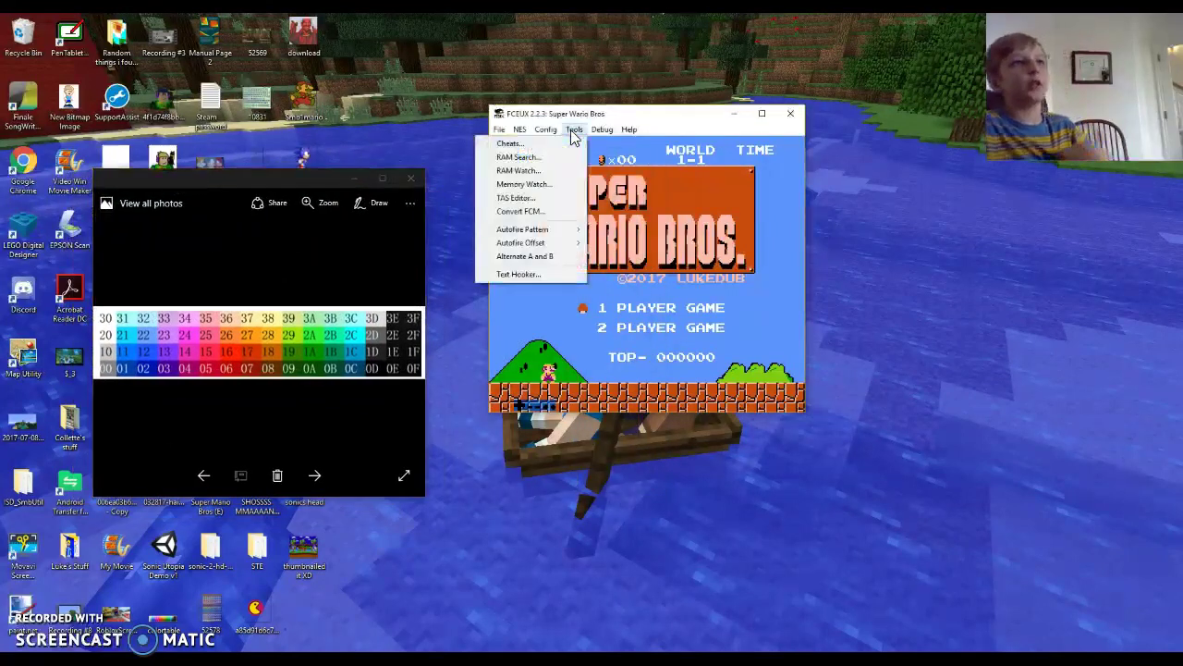
{"action": "mouse_move", "coordinate": [545, 129]}
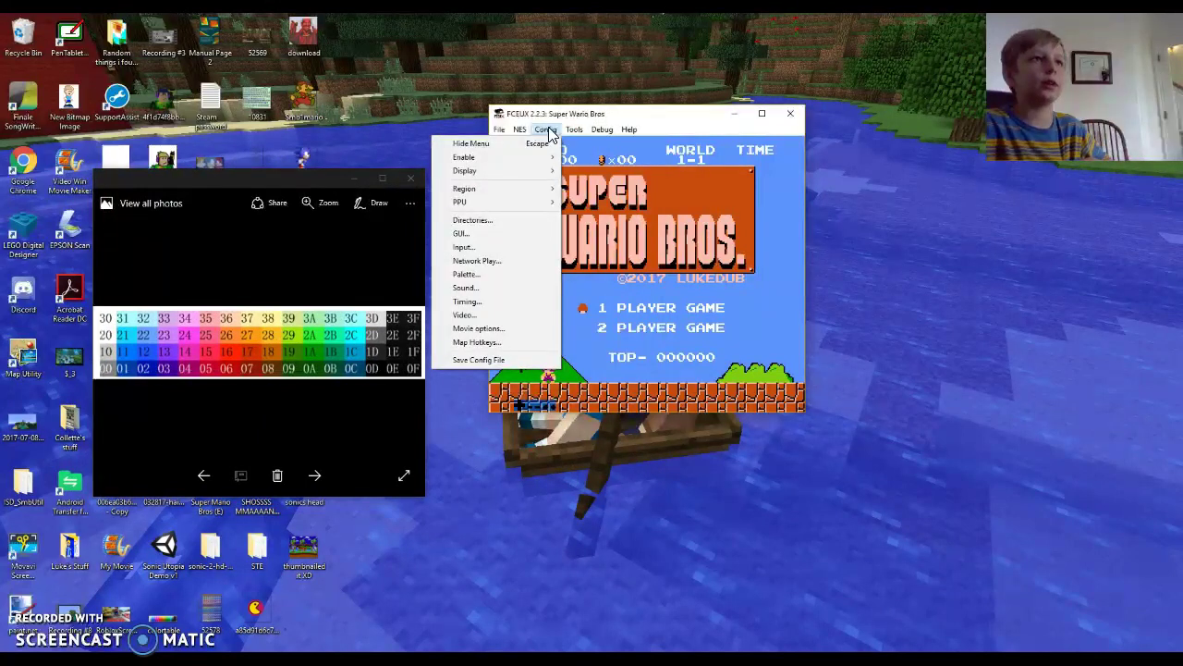
{"action": "left_click", "coordinate": [504, 273]}
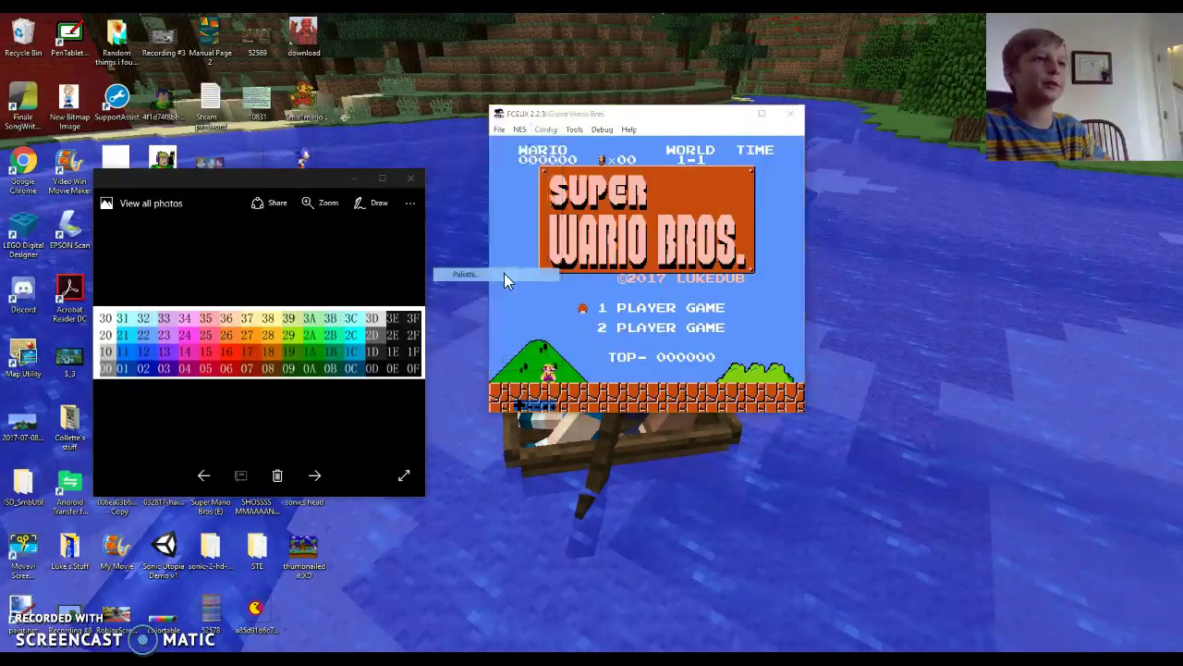
{"action": "left_click", "coordinate": [684, 239]}
{"action": "left_click", "coordinate": [546, 130]}
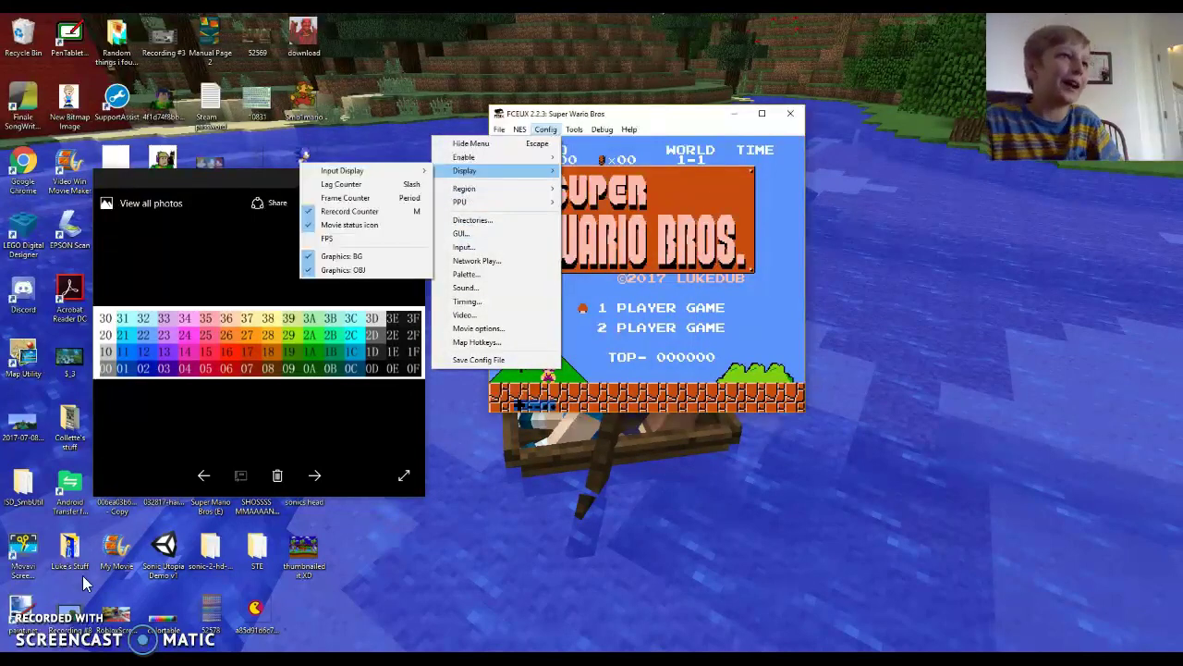
{"action": "left_click", "coordinate": [28, 625]}
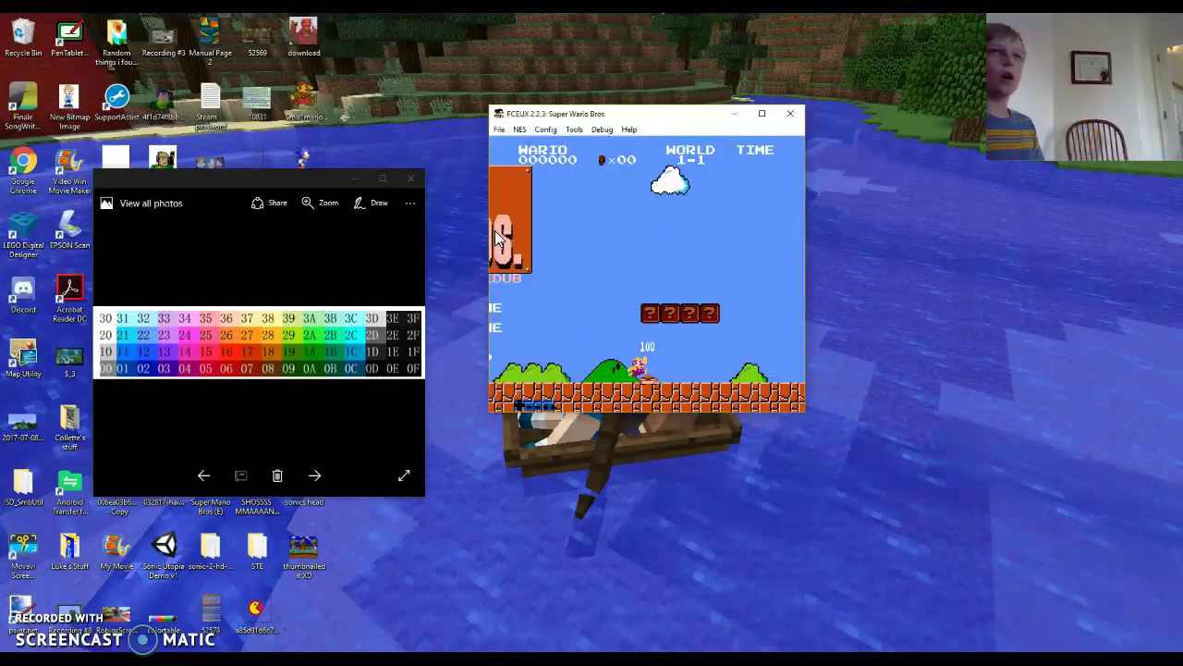
Open the emulator's PPU Viewer and place it beside the game so its palettes can be read.
{"action": "left_click", "coordinate": [601, 130]}
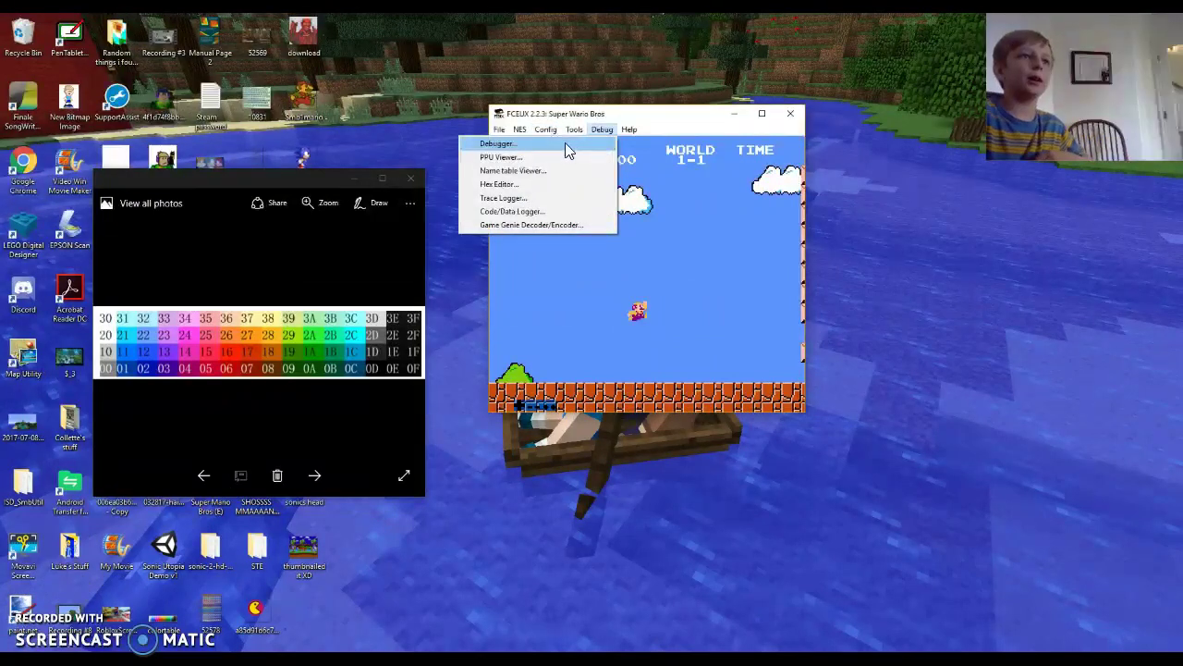
{"action": "left_click", "coordinate": [572, 158]}
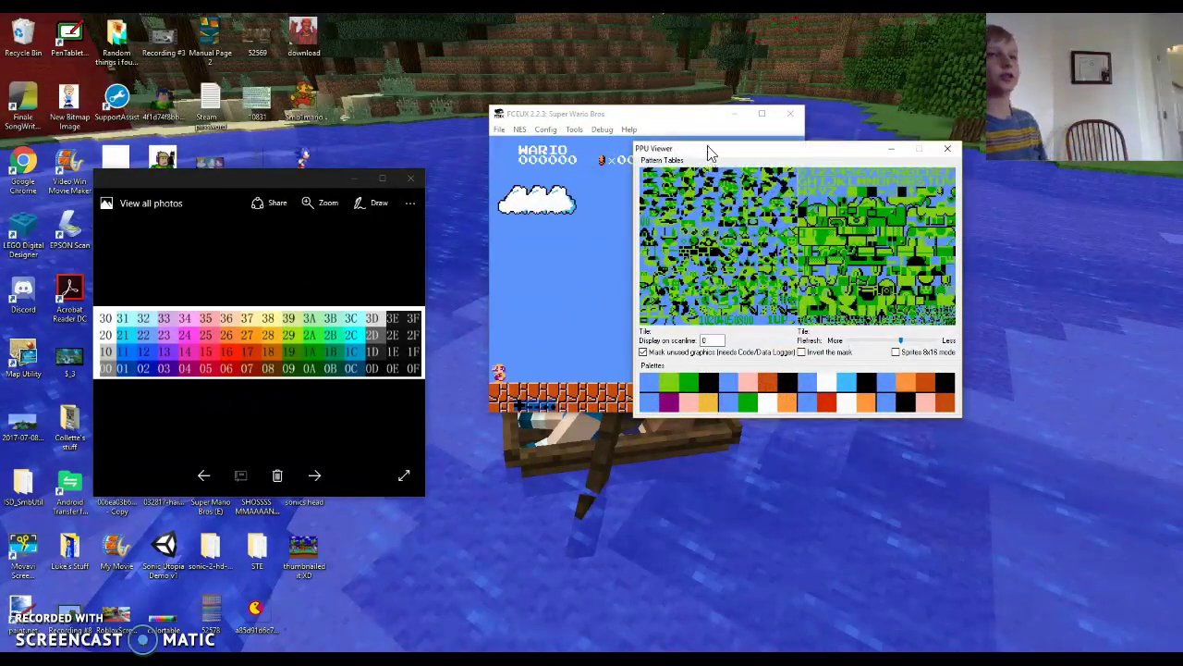
{"action": "left_click_drag", "start_coordinate": [688, 149], "coordinate": [812, 149]}
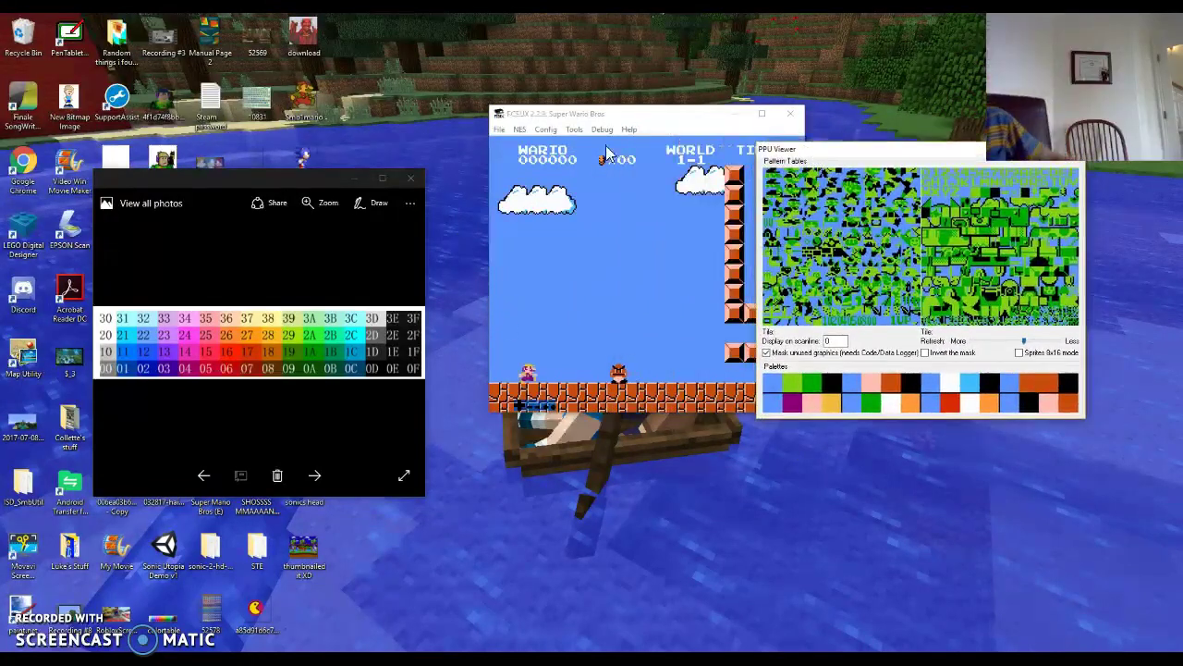
Open the Hex Editor, set it to show the ROM file, and place it beside the game above the colour chart.
{"action": "left_click", "coordinate": [644, 116]}
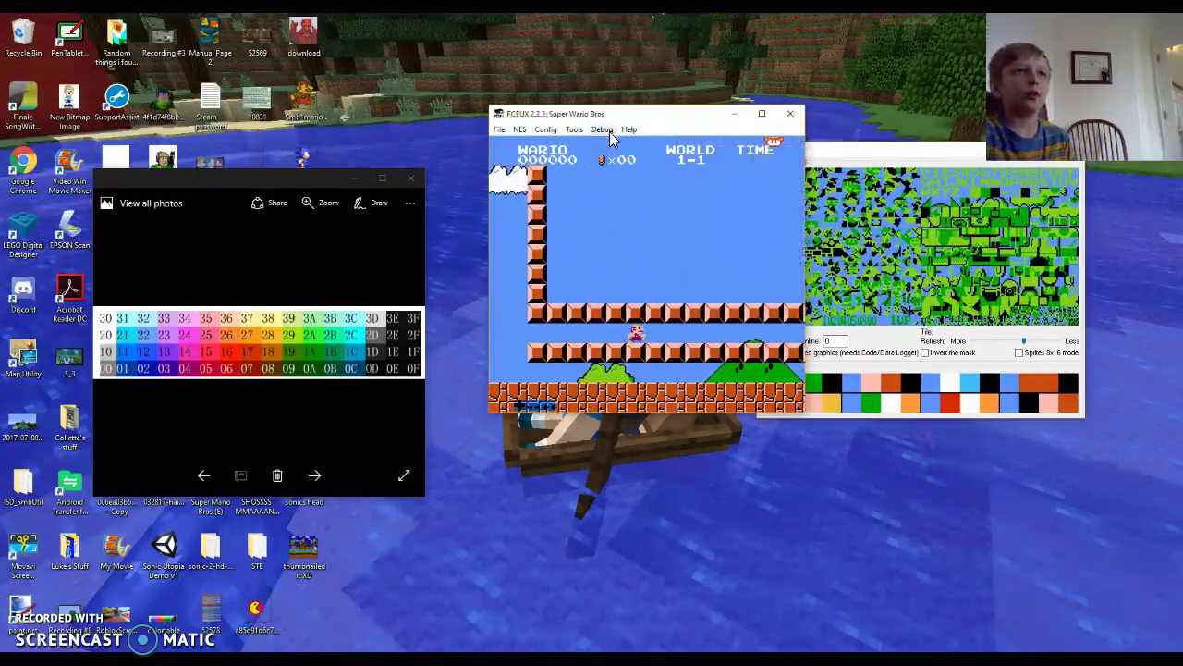
{"action": "left_click", "coordinate": [602, 129]}
{"action": "left_click", "coordinate": [535, 184]}
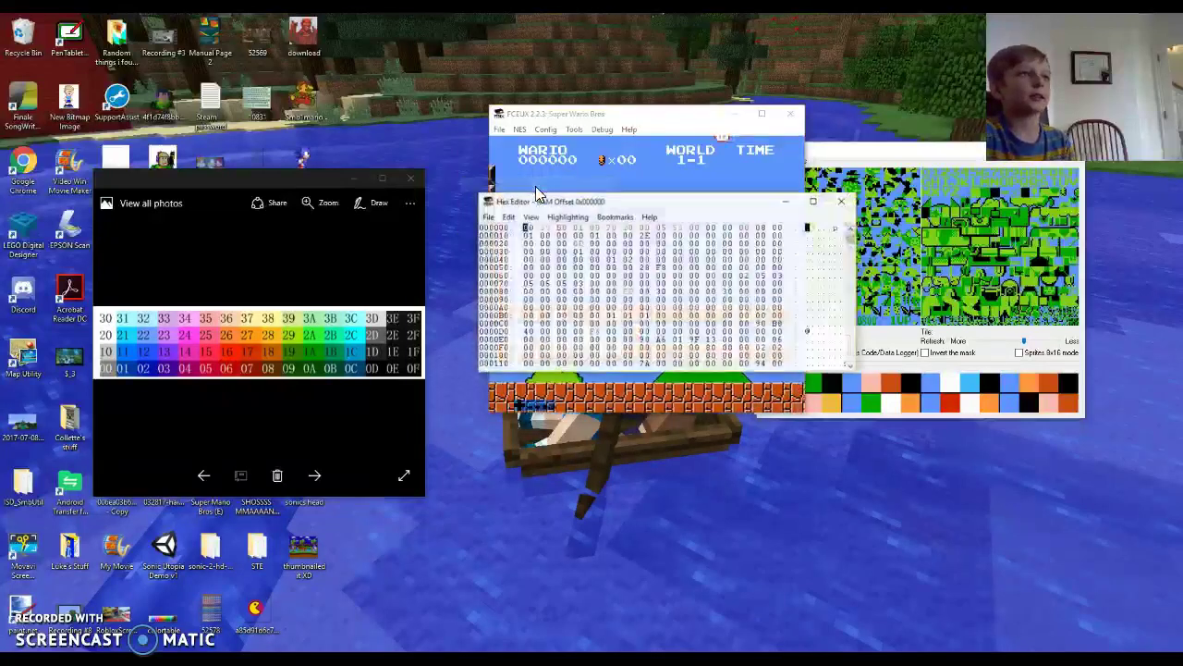
{"action": "left_click_drag", "start_coordinate": [549, 205], "coordinate": [261, 168]}
{"action": "left_click", "coordinate": [198, 180]}
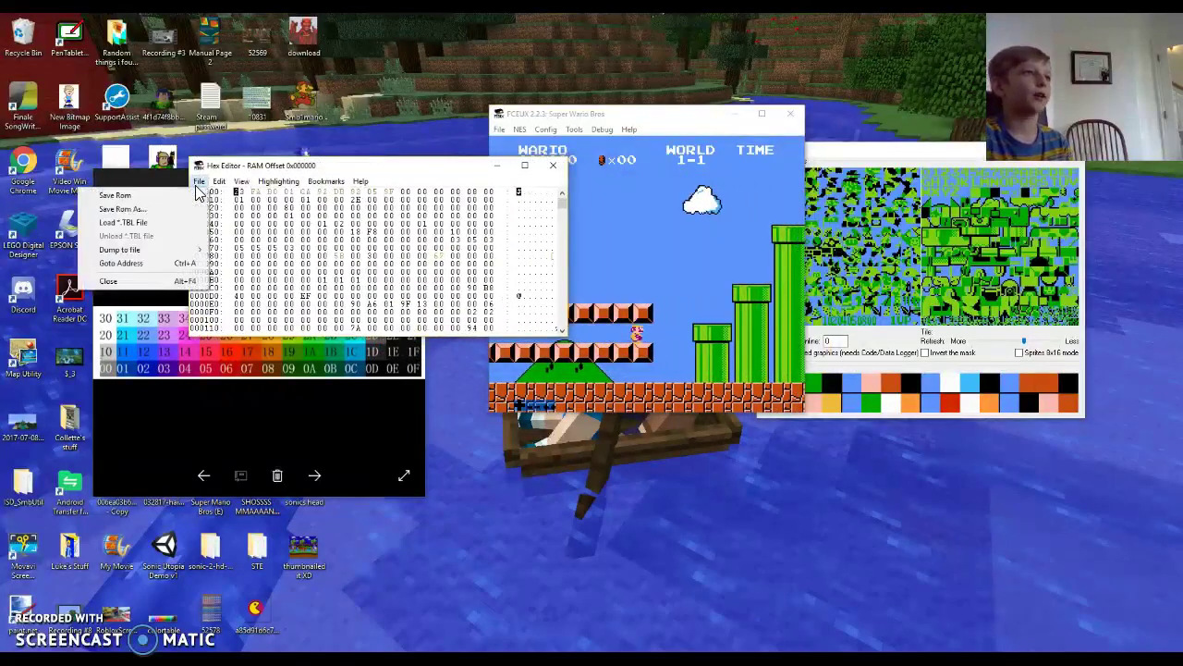
{"action": "mouse_move", "coordinate": [241, 187]}
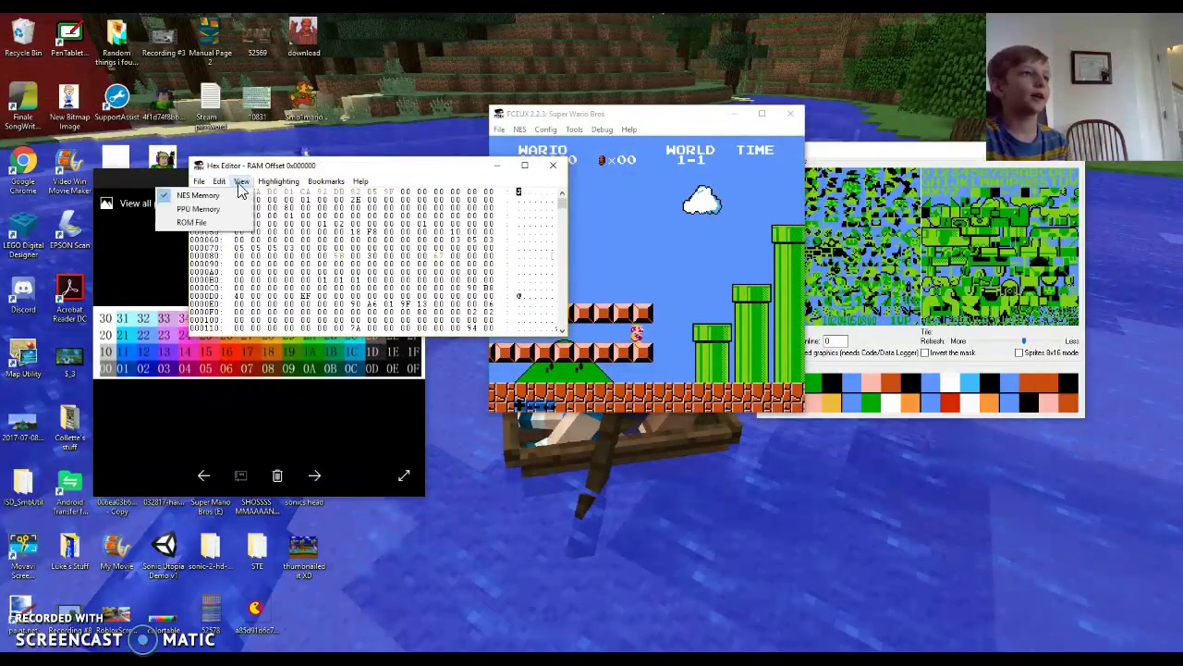
{"action": "left_click", "coordinate": [212, 225]}
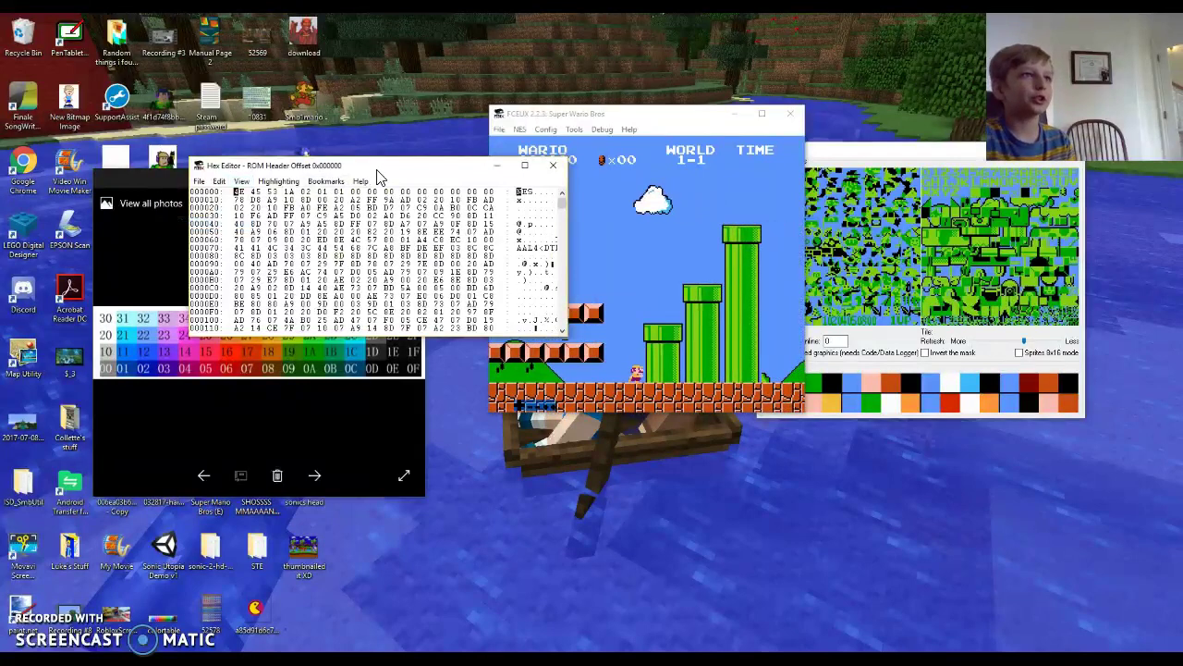
{"action": "left_click_drag", "start_coordinate": [379, 175], "coordinate": [279, 238]}
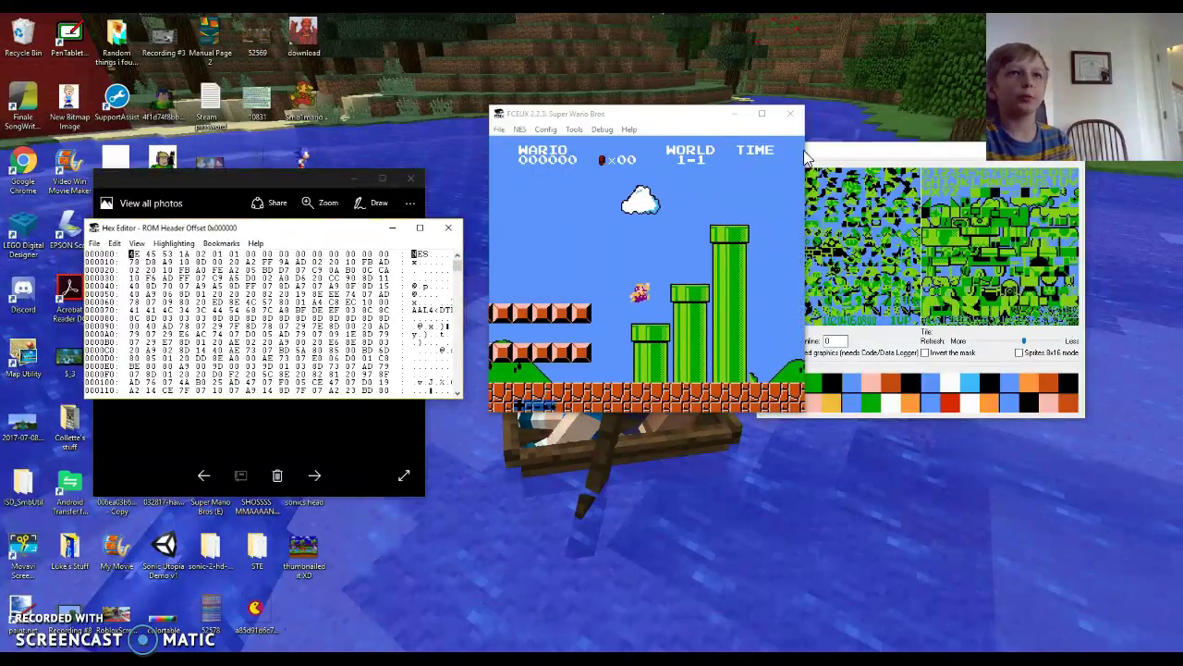
Read Wario's palette codes in the PPU Viewer and search the ROM data downward for the hex values 04 36 28.
{"action": "left_click_drag", "start_coordinate": [911, 151], "coordinate": [866, 152]}
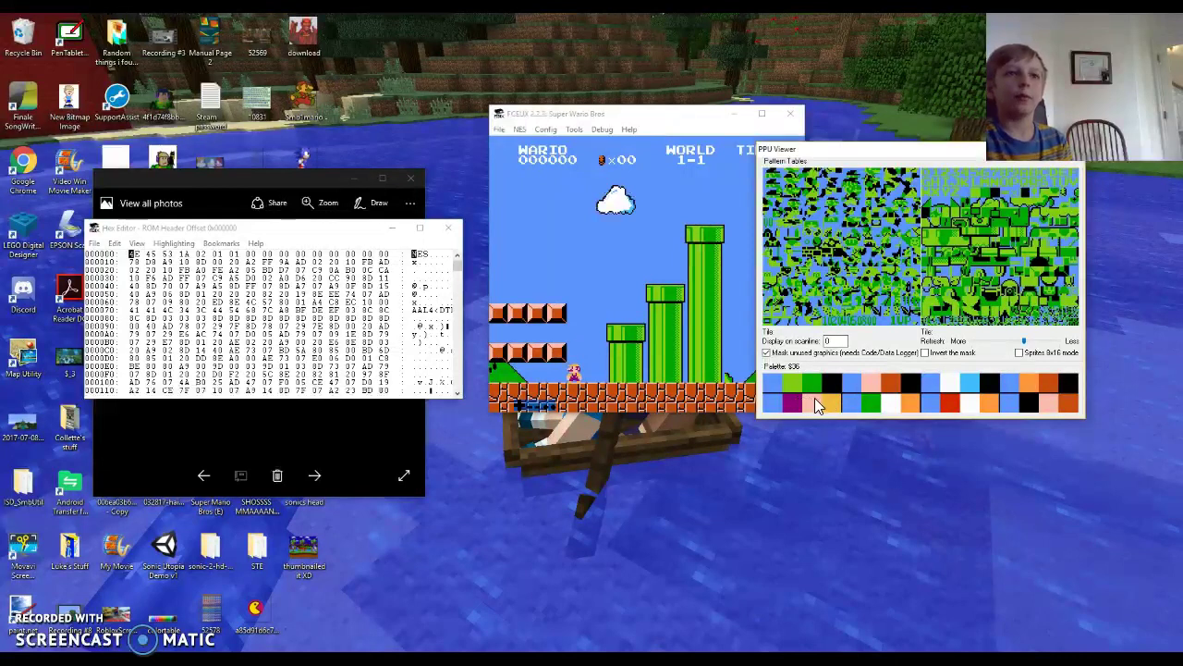
{"action": "key", "text": "ctrl+r"}
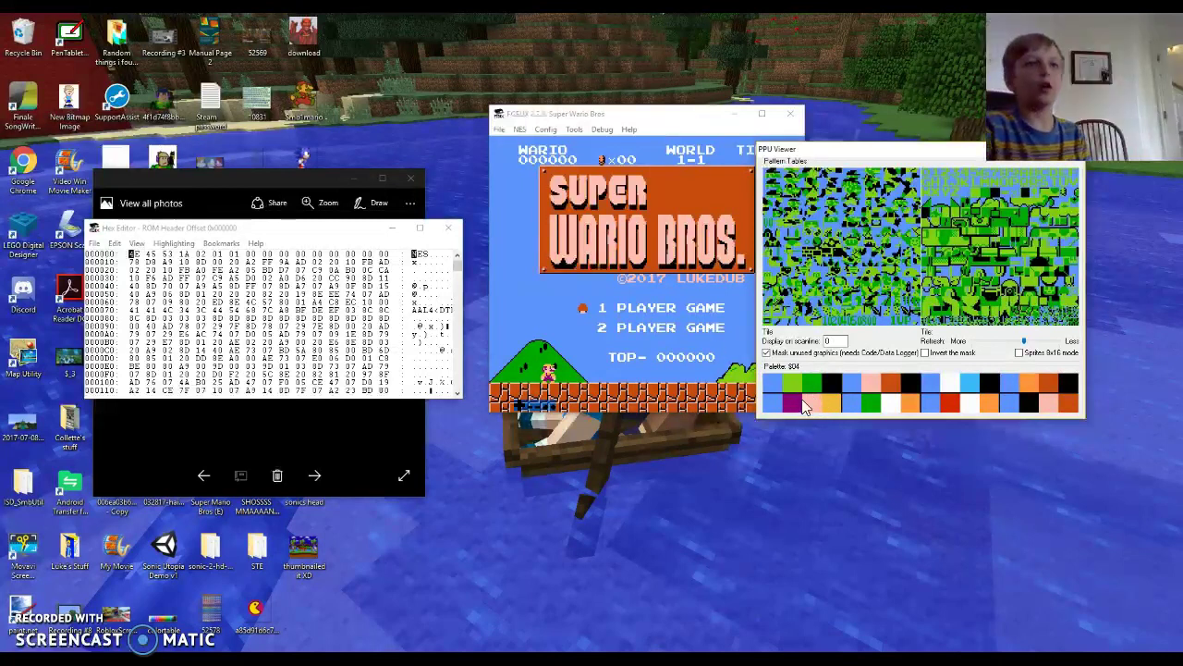
{"action": "left_click", "coordinate": [97, 244]}
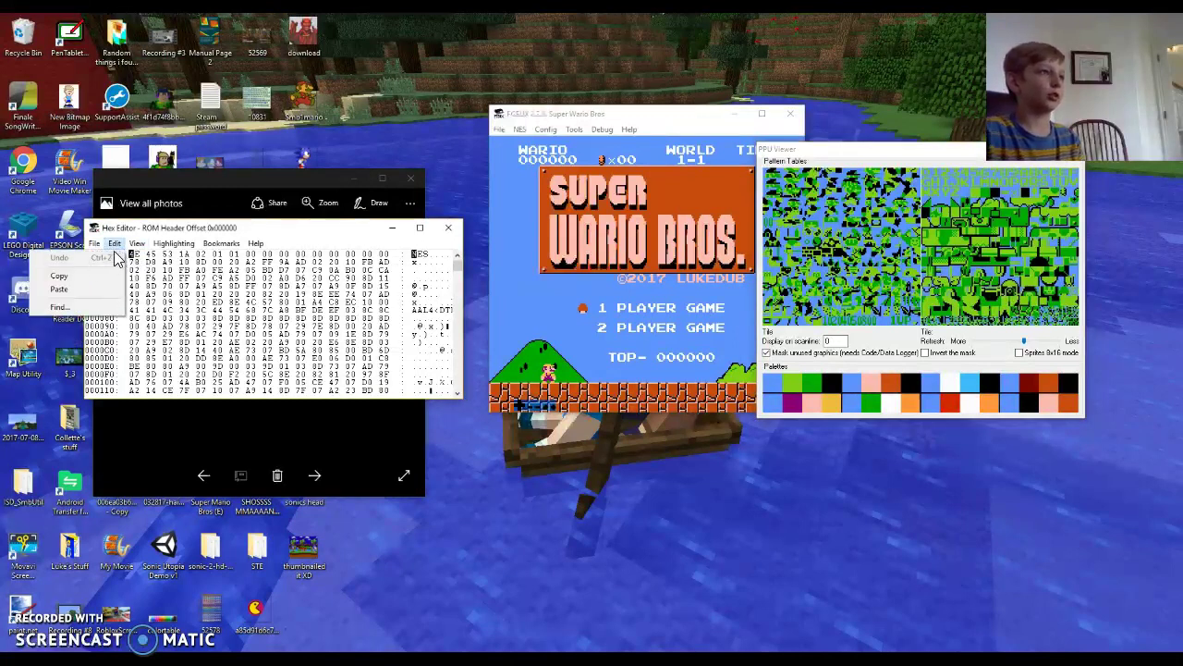
{"action": "left_click", "coordinate": [64, 307]}
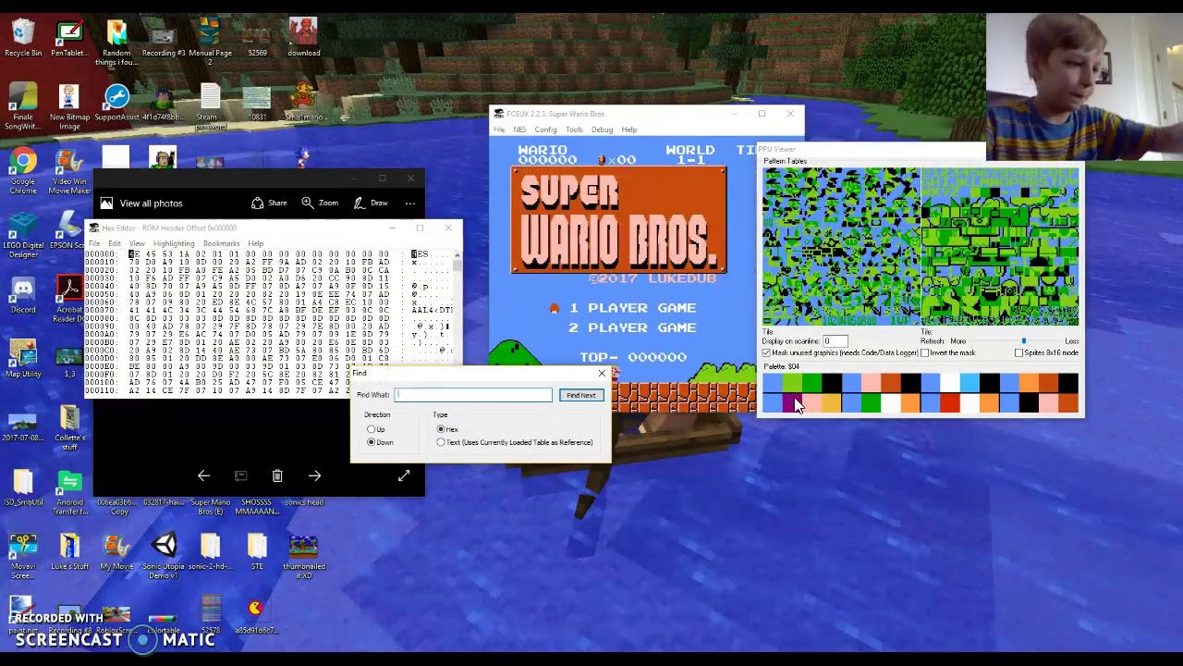
{"action": "type", "text": "04"}
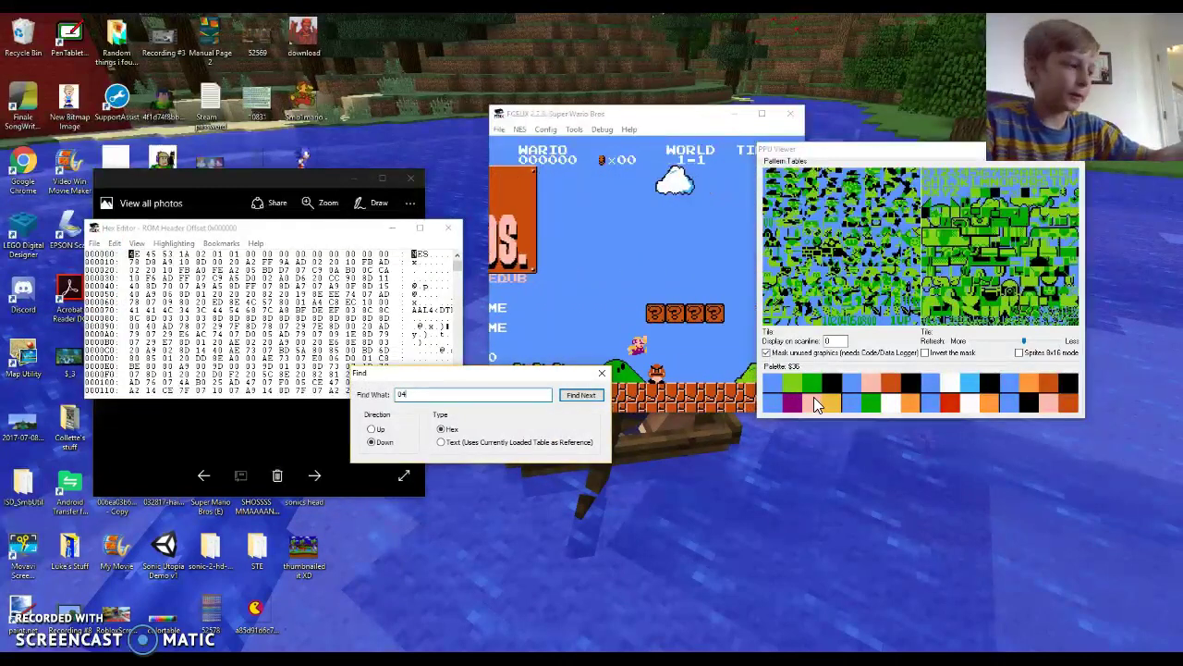
{"action": "type", "text": "04 36"}
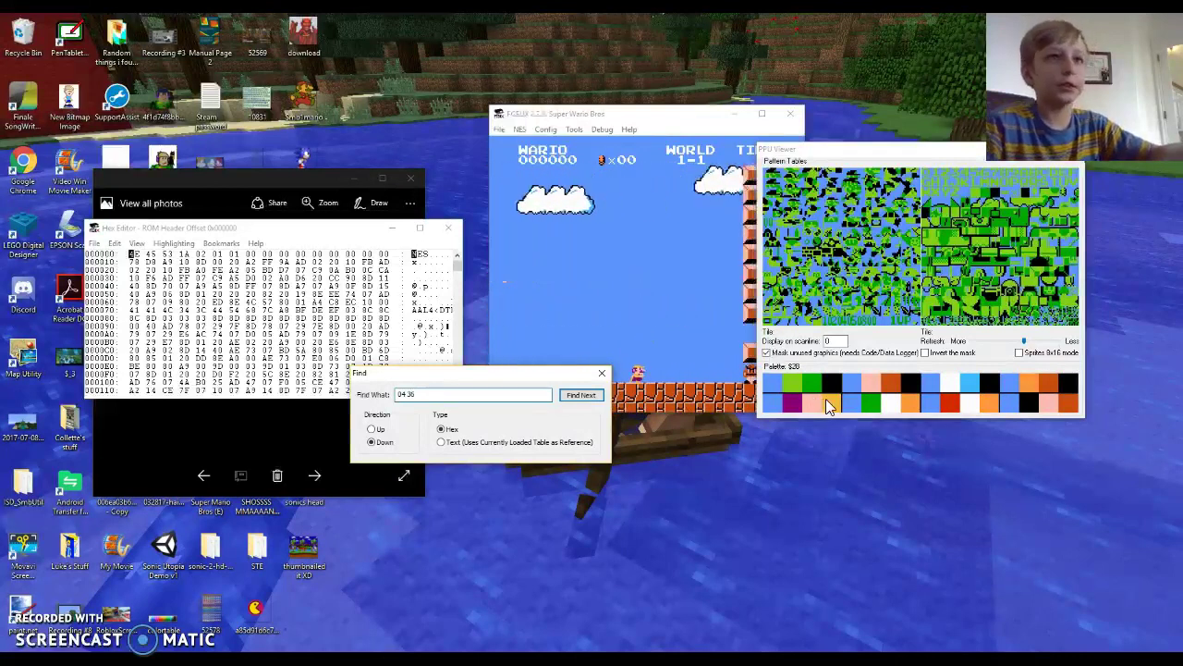
{"action": "type", "text": " 28"}
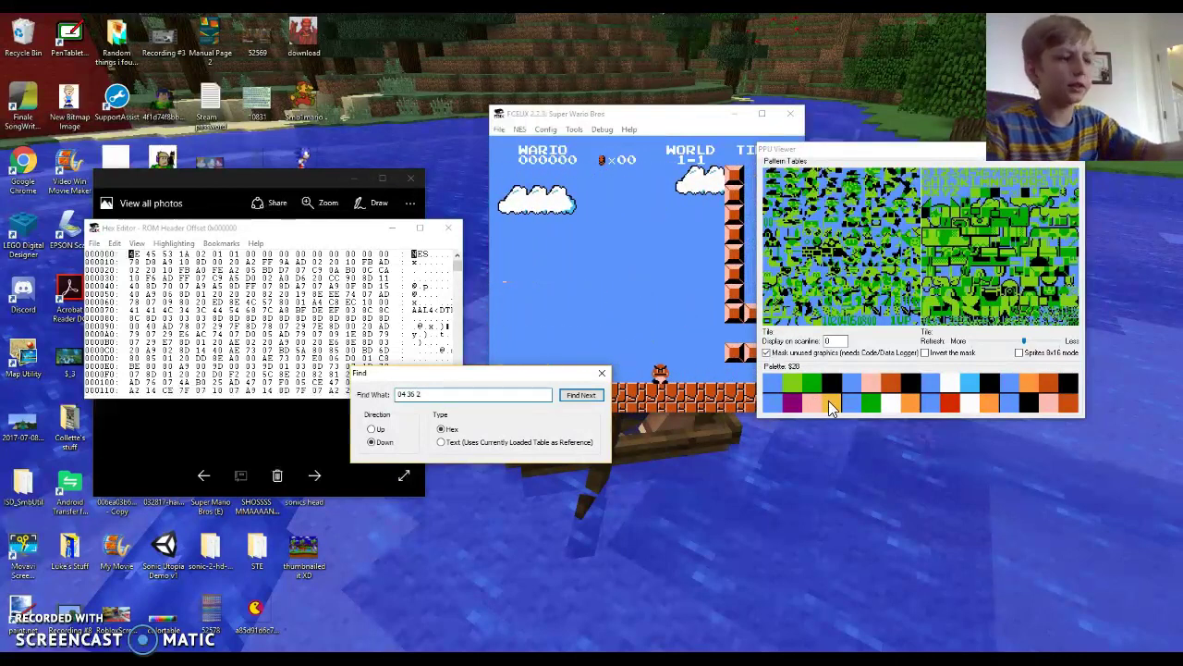
{"action": "left_click", "coordinate": [588, 398]}
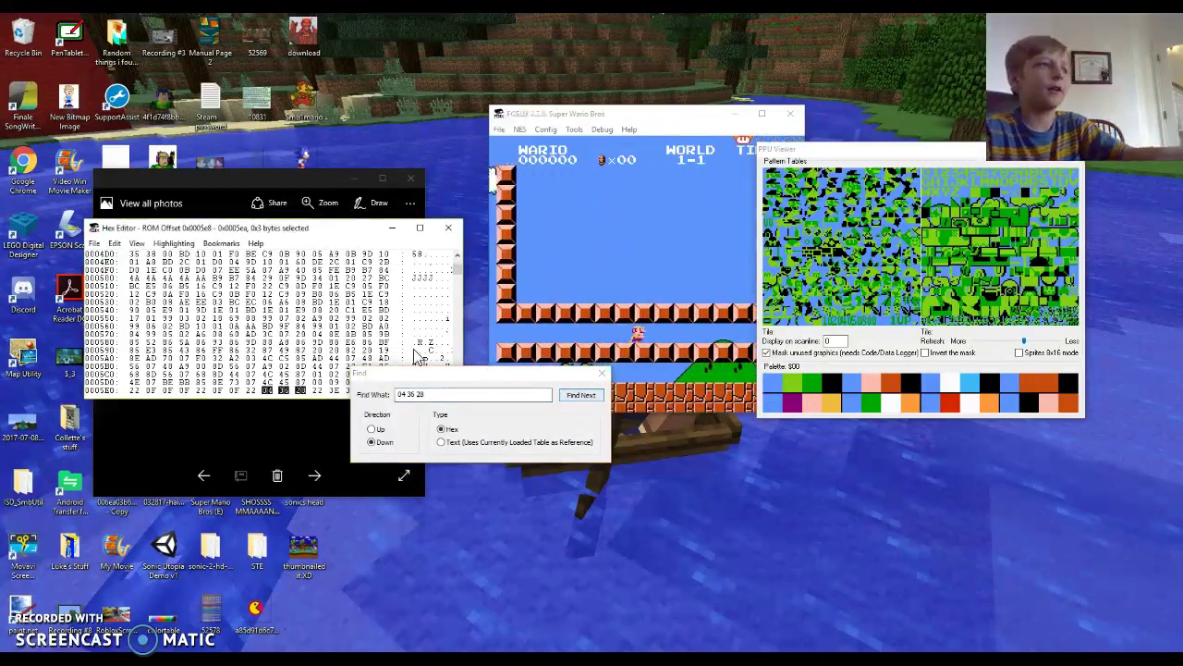
{"action": "left_click", "coordinate": [602, 373]}
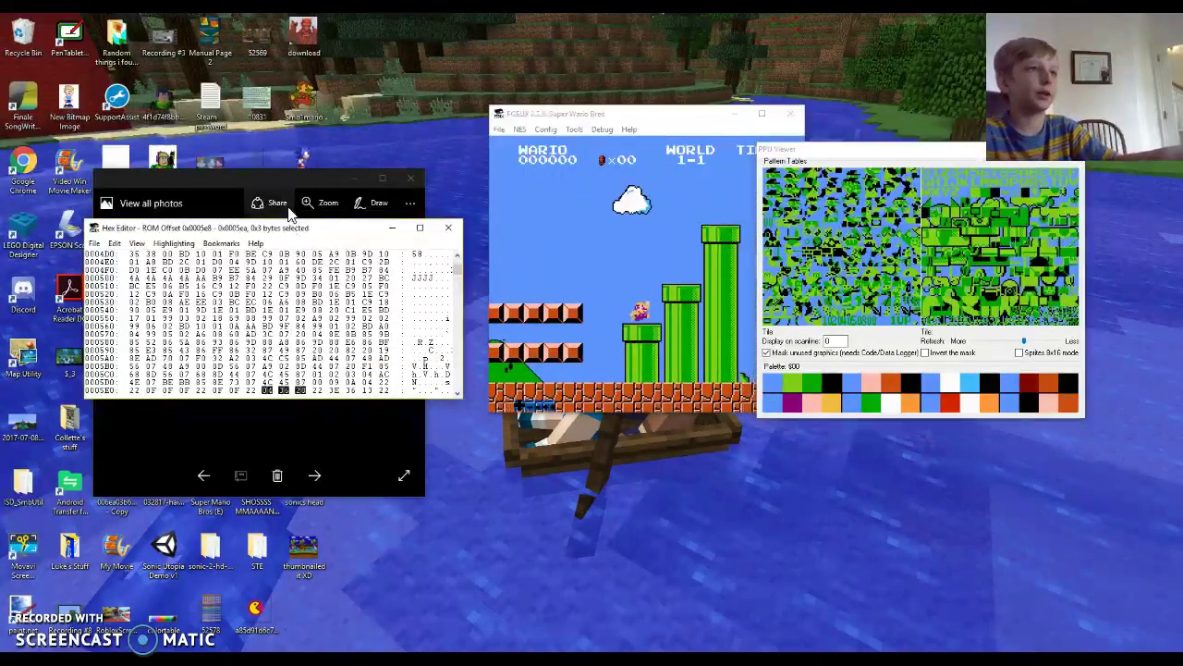
Compare the NES colour chart with Wario's palette in the PPU Viewer and set the ROM byte at offset 0x0005E8 to 2E.
{"action": "left_click_drag", "start_coordinate": [271, 180], "coordinate": [851, 219]}
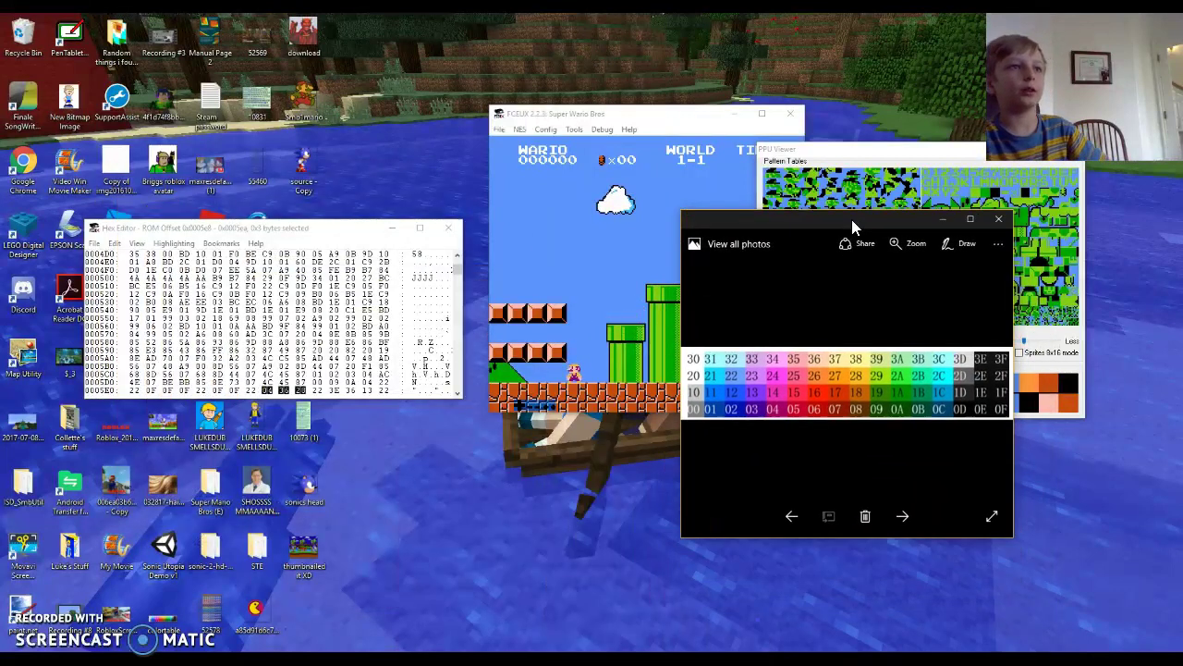
{"action": "left_click", "coordinate": [264, 393]}
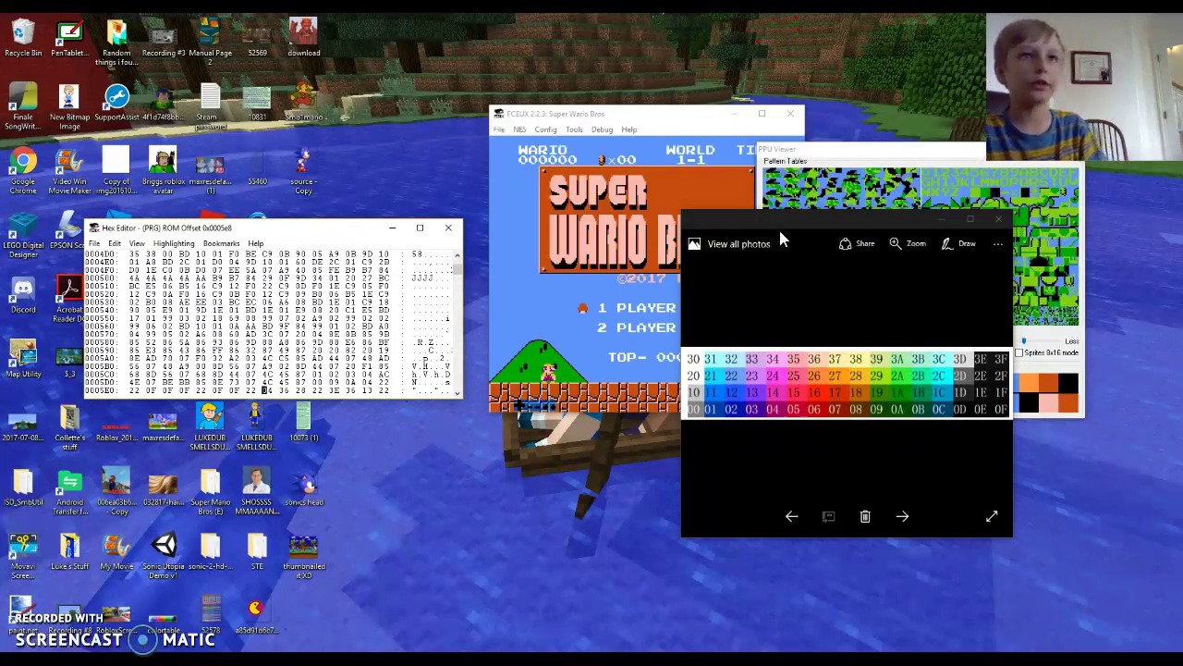
{"action": "left_click_drag", "start_coordinate": [778, 226], "coordinate": [495, 565]}
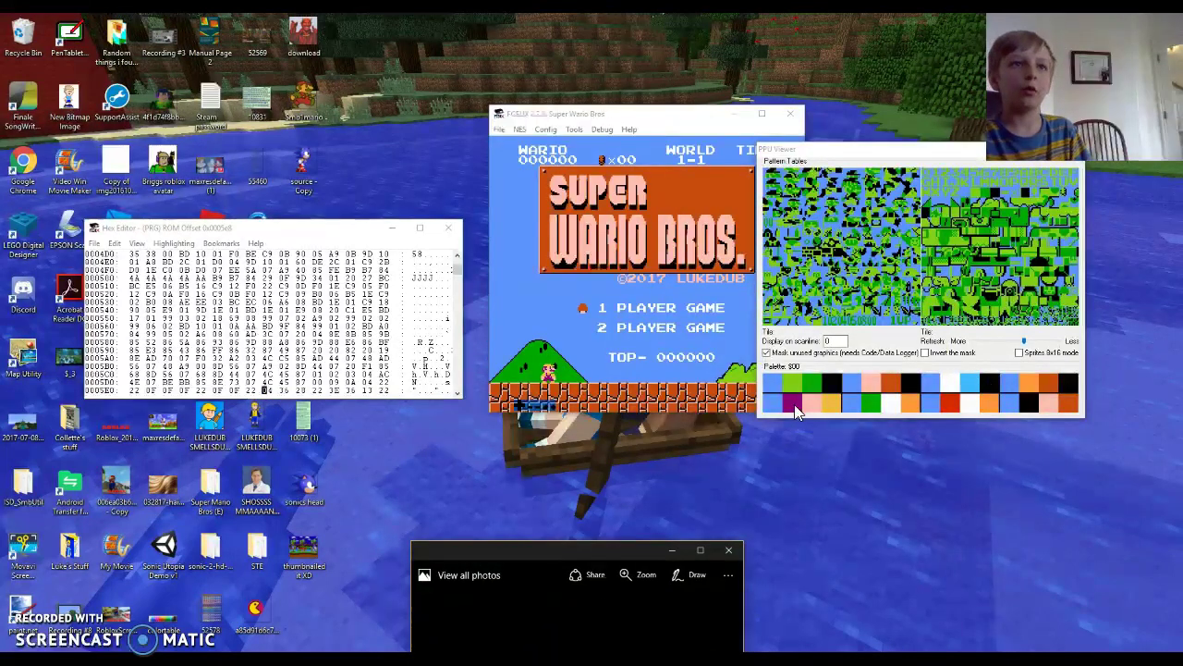
{"action": "left_click_drag", "start_coordinate": [570, 545], "coordinate": [878, 214]}
{"action": "scroll", "coordinate": [1011, 407], "scroll_direction": "up", "scroll_amount": 1}
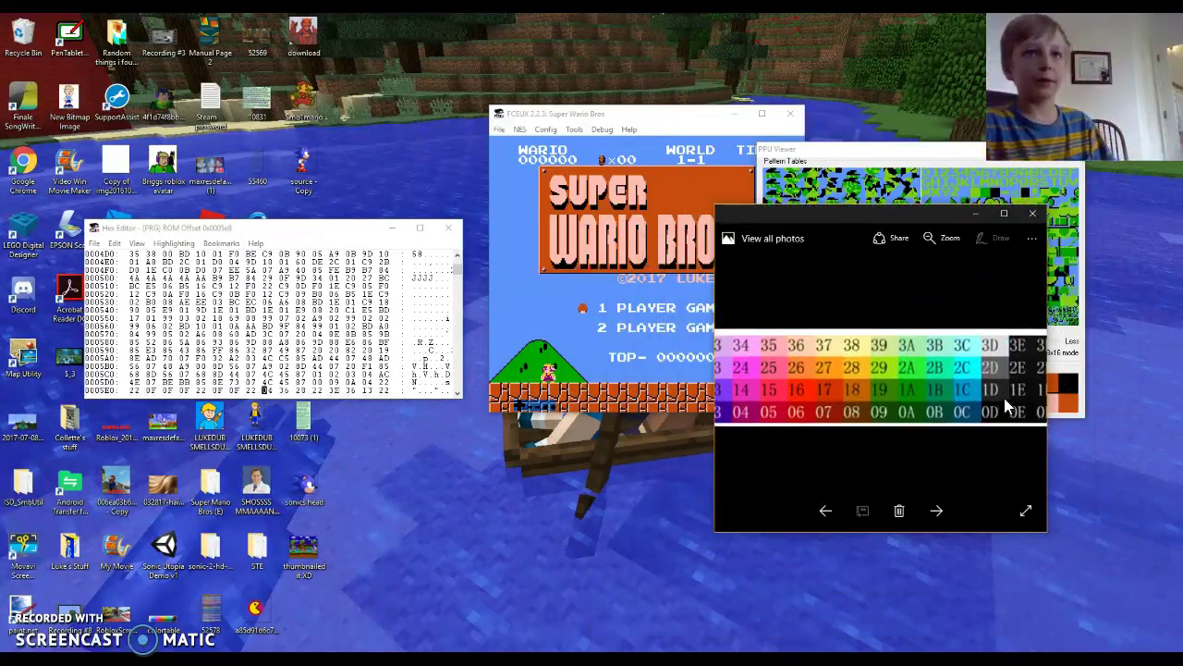
{"action": "scroll", "coordinate": [1008, 404], "scroll_direction": "down", "scroll_amount": 2}
{"action": "scroll", "coordinate": [1008, 404], "scroll_direction": "up", "scroll_amount": 1}
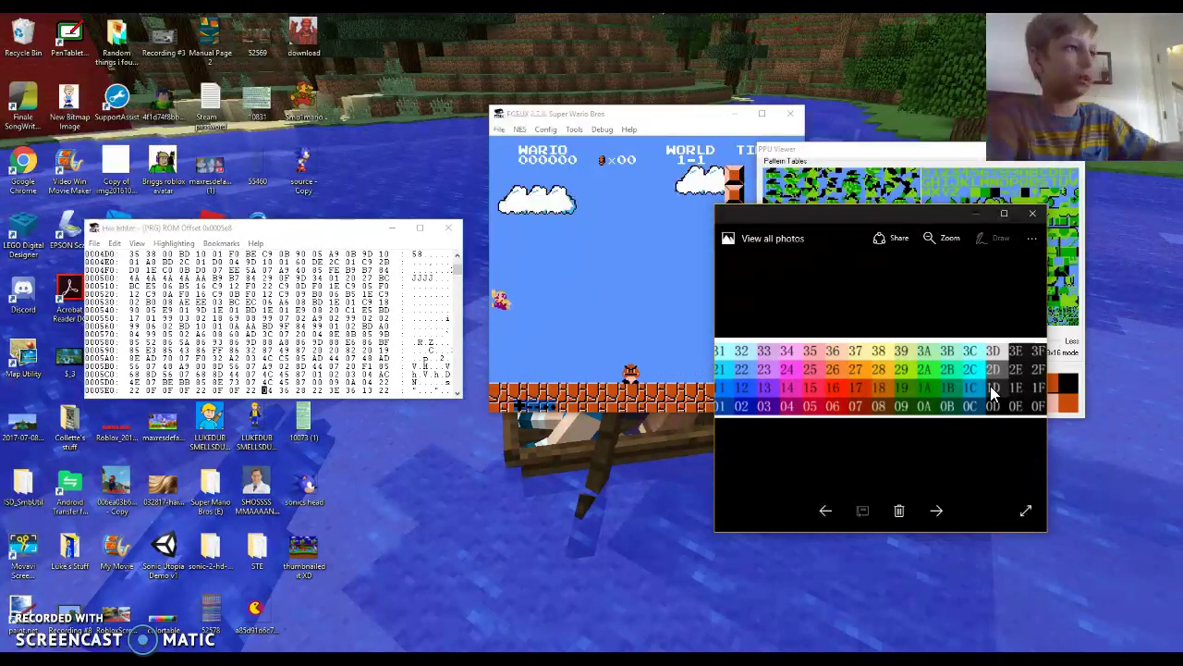
{"action": "left_click", "coordinate": [264, 390]}
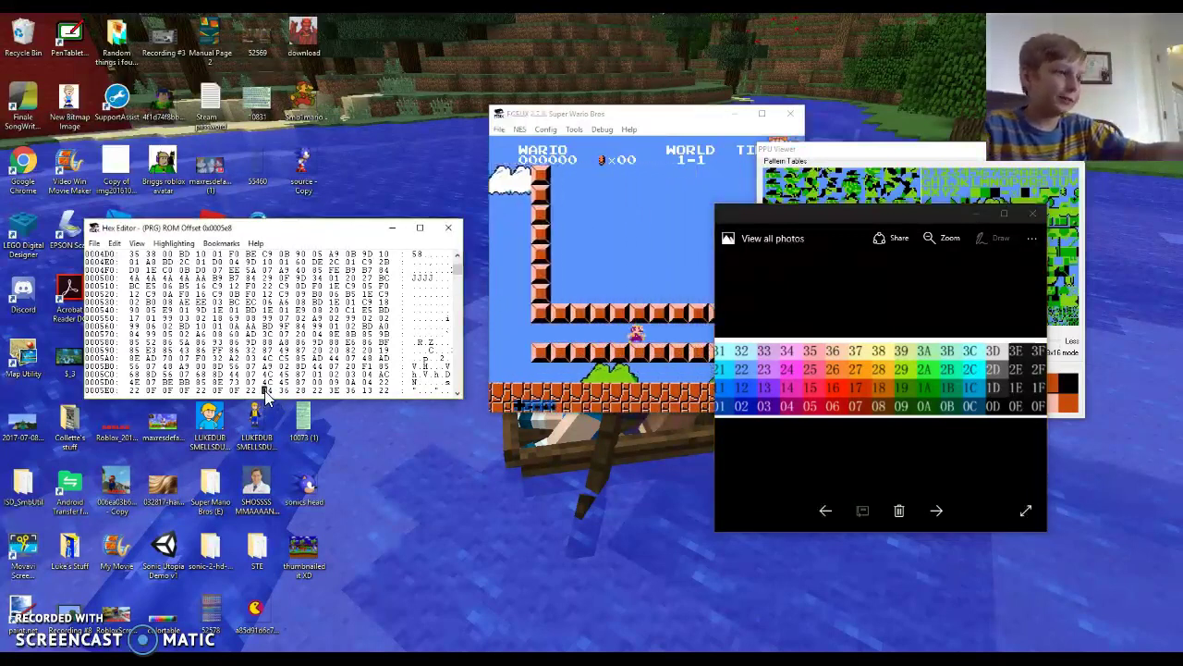
{"action": "type", "text": "2e"}
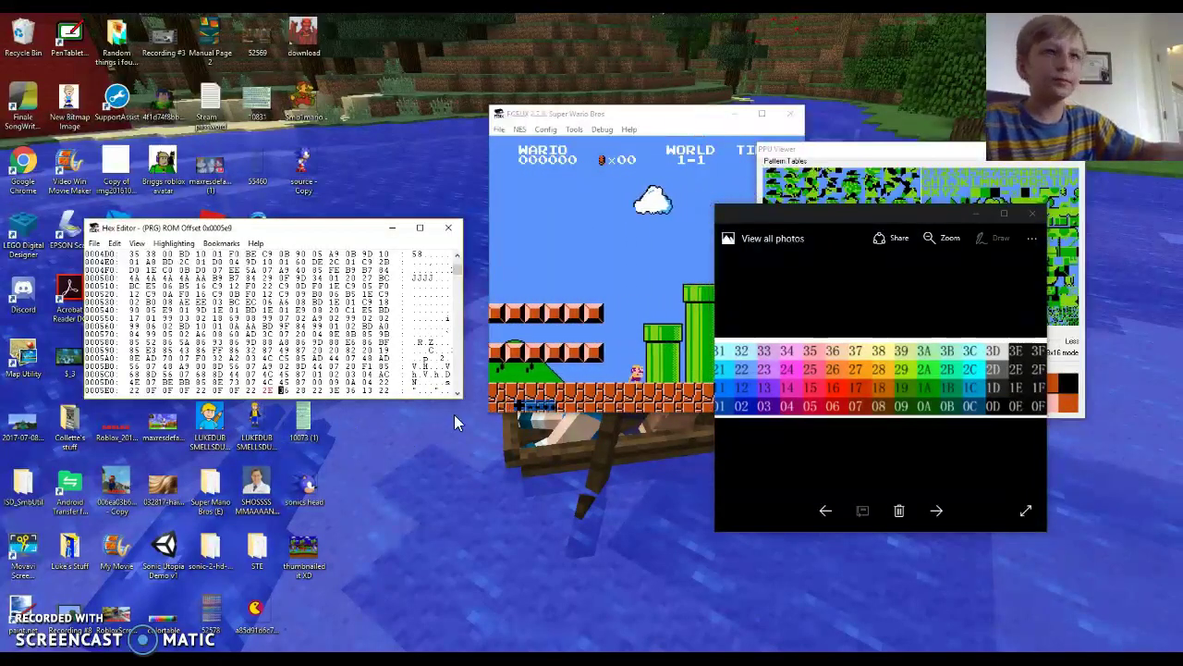
Move the colour chart clear of Wario's palette and set the ROM byte at offset 0x0005EA to 04.
{"action": "left_click_drag", "start_coordinate": [940, 215], "coordinate": [670, 231]}
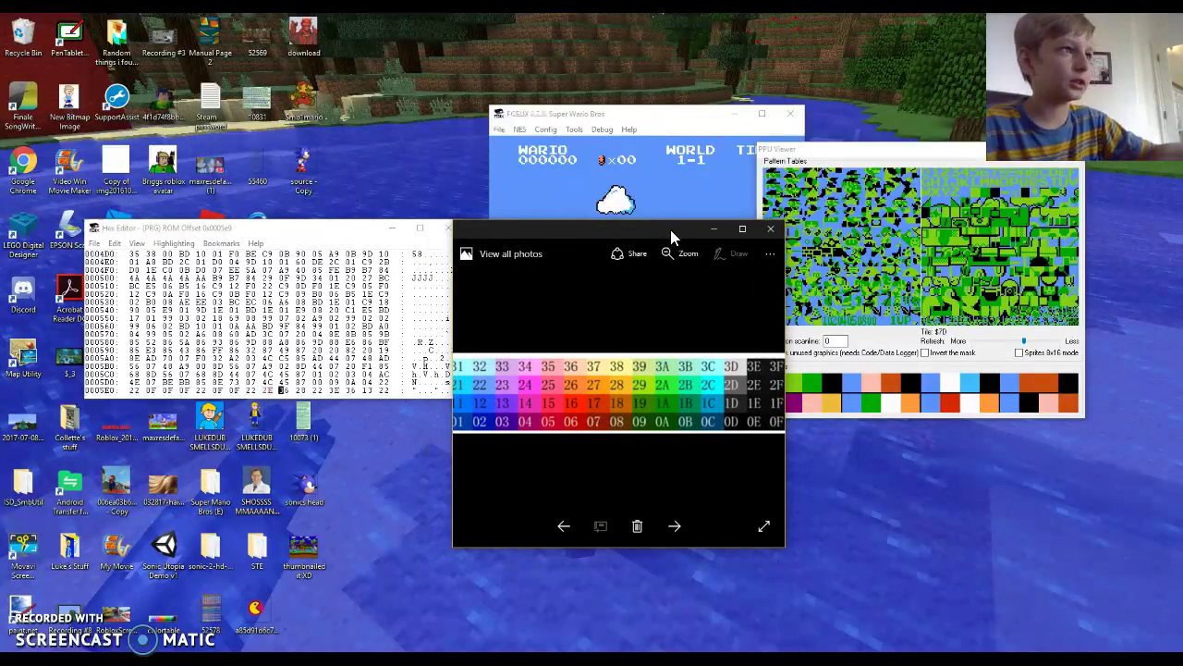
{"action": "left_click", "coordinate": [301, 391]}
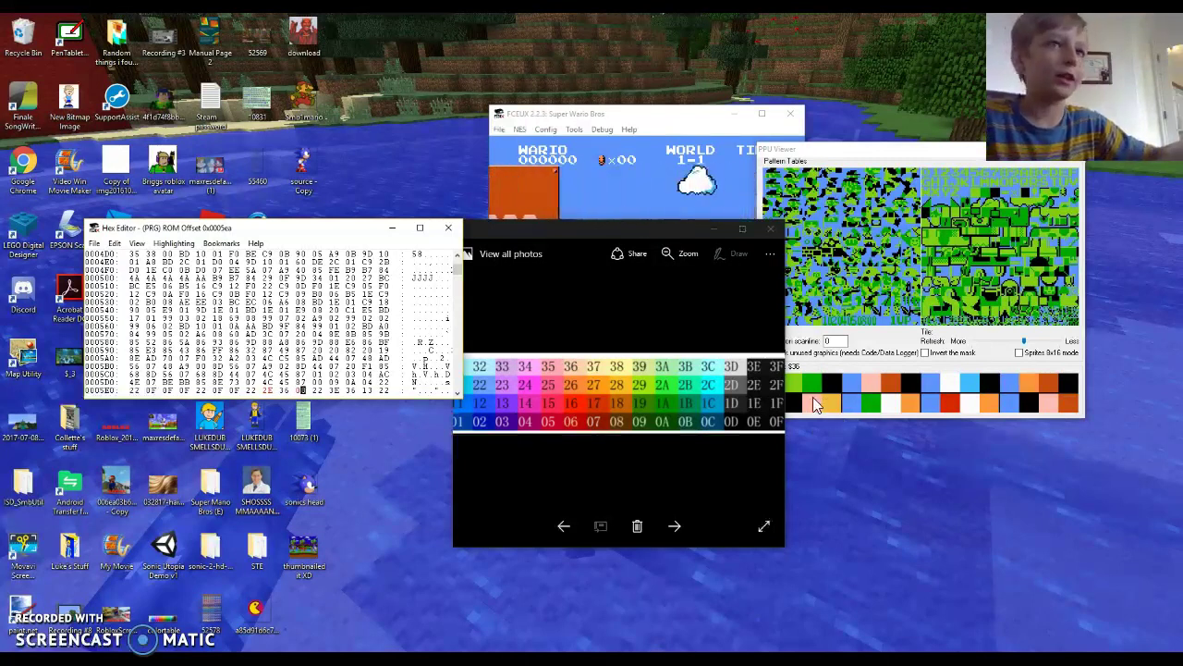
{"action": "type", "text": "4"}
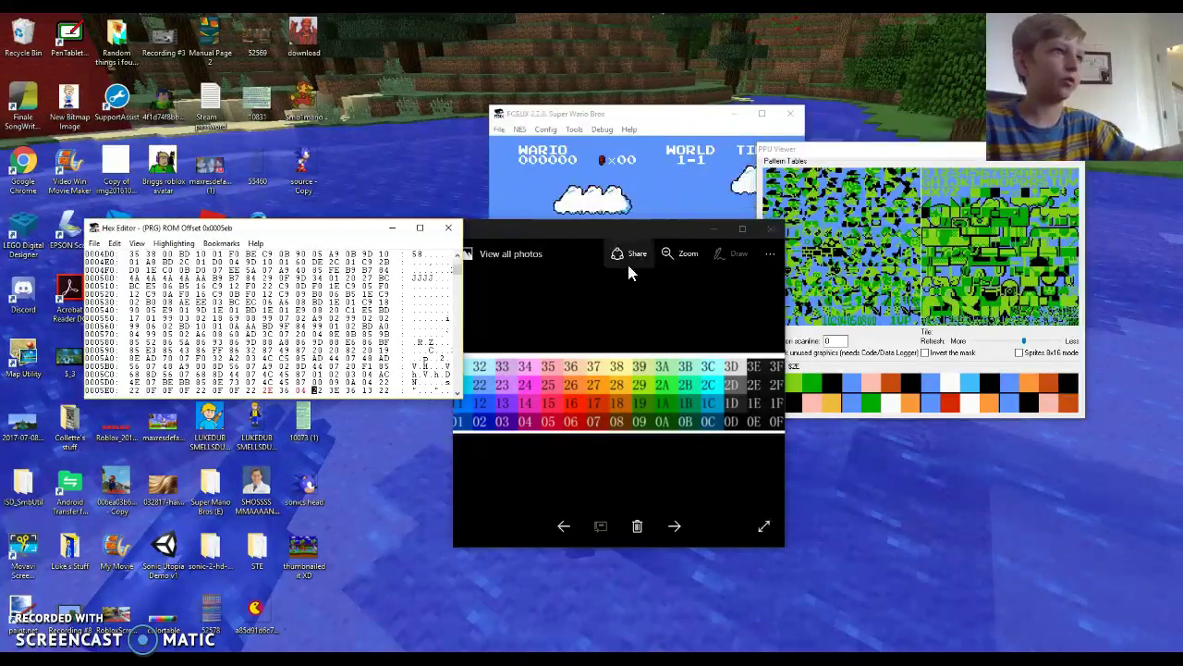
Move the colour chart away from the game and start a one-player game in World 1-1 to check Wario's new colours.
{"action": "left_click_drag", "start_coordinate": [554, 229], "coordinate": [995, 337]}
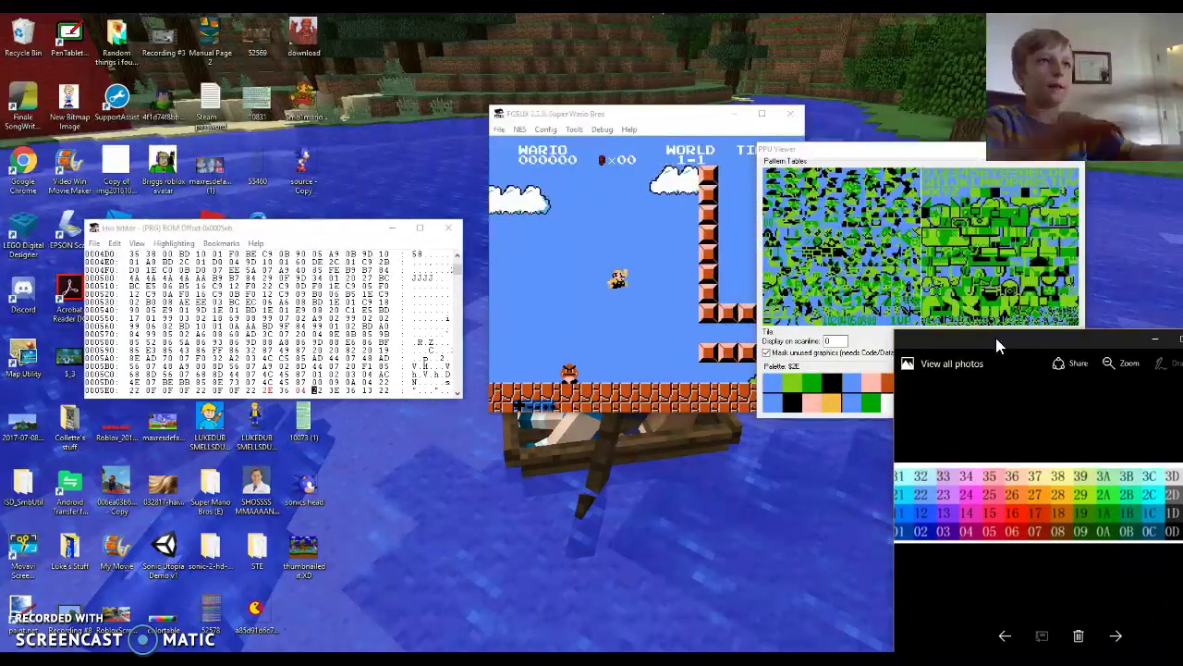
{"action": "left_click", "coordinate": [647, 123]}
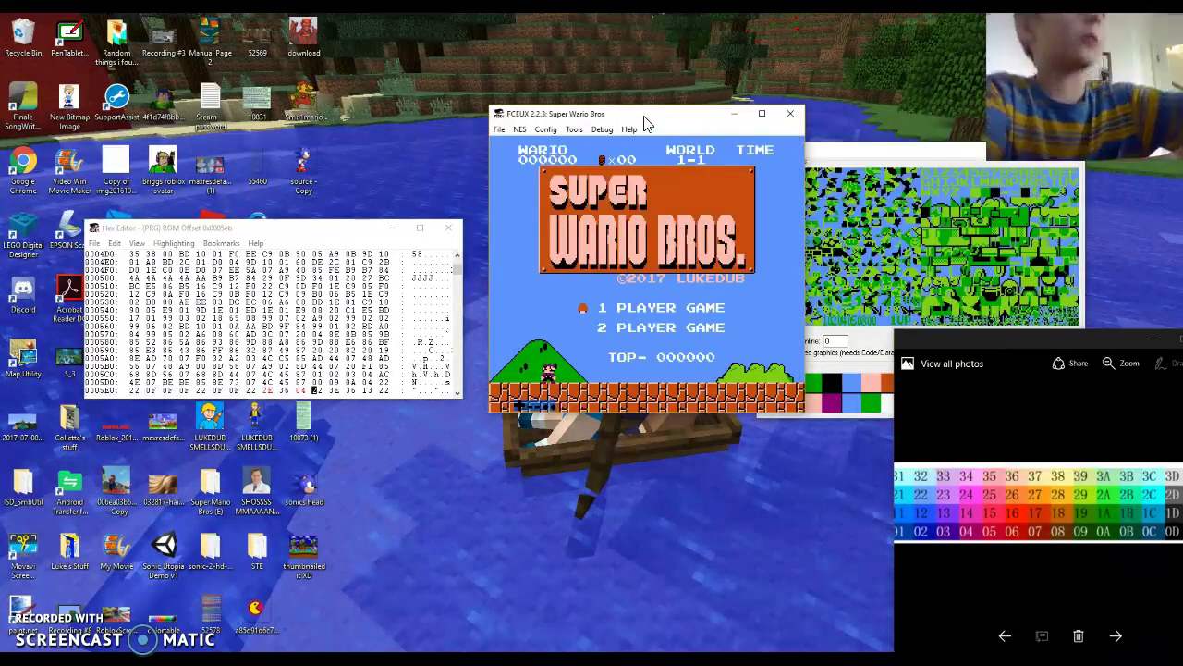
{"action": "key", "text": "Return"}
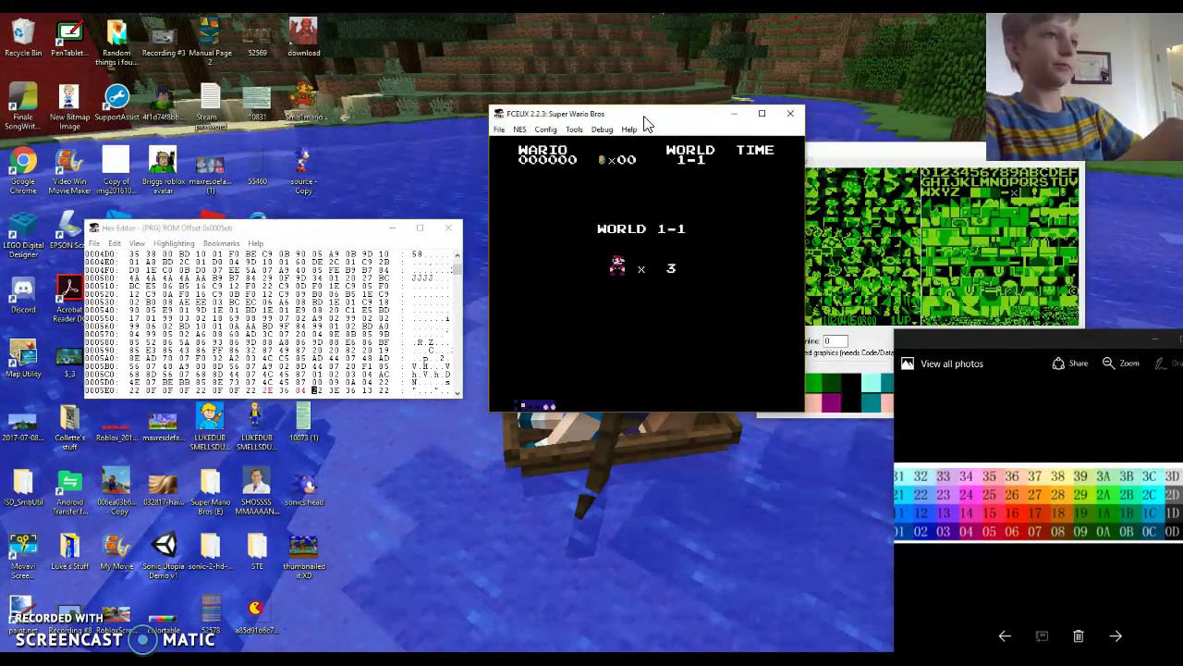
{"action": "key", "text": "Right"}
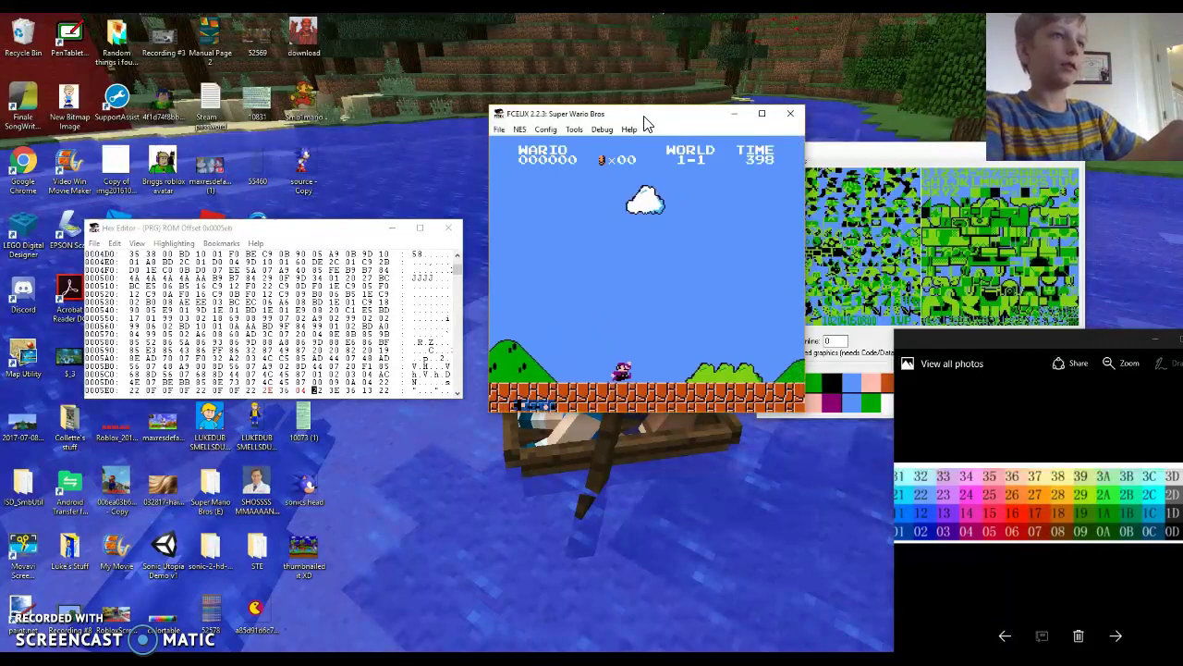
Save the edited palette bytes to the current ROM file from the Hex Editor.
{"action": "left_click", "coordinate": [300, 232]}
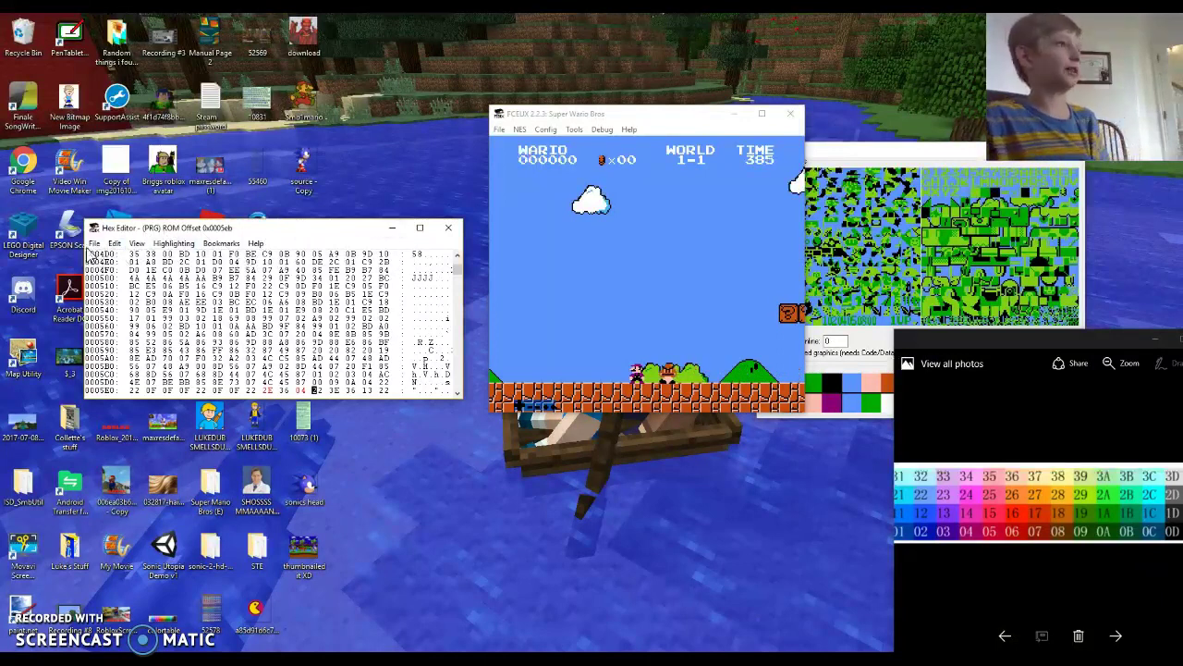
{"action": "left_click", "coordinate": [94, 243]}
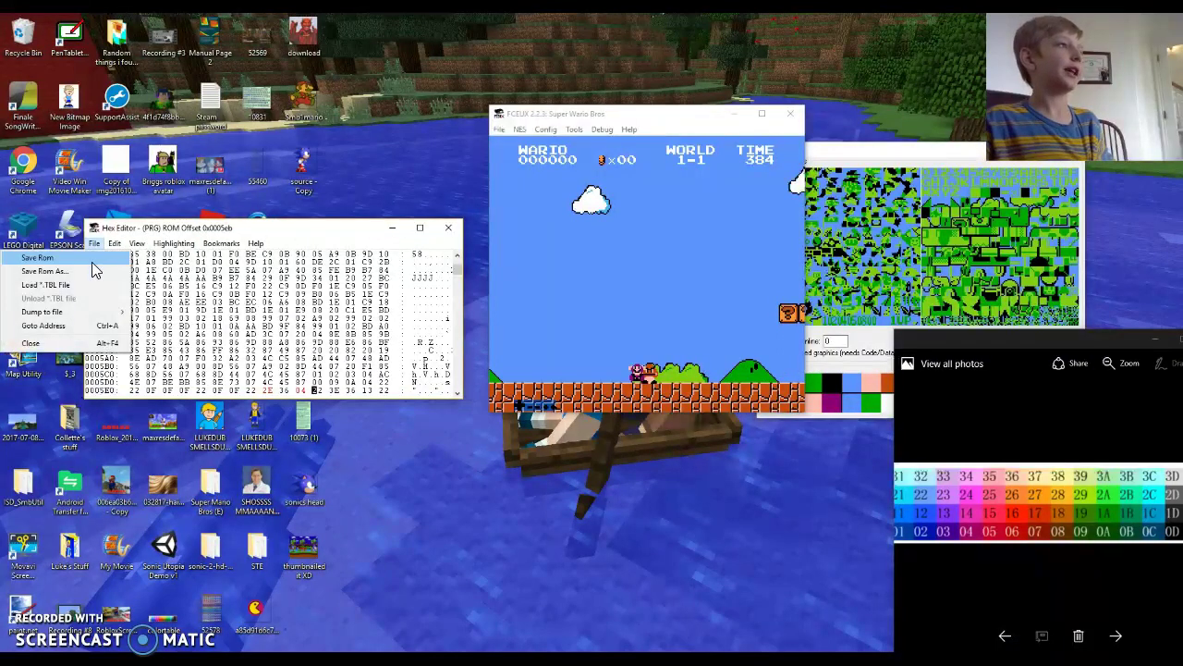
{"action": "left_click", "coordinate": [91, 262]}
{"action": "left_click", "coordinate": [96, 244]}
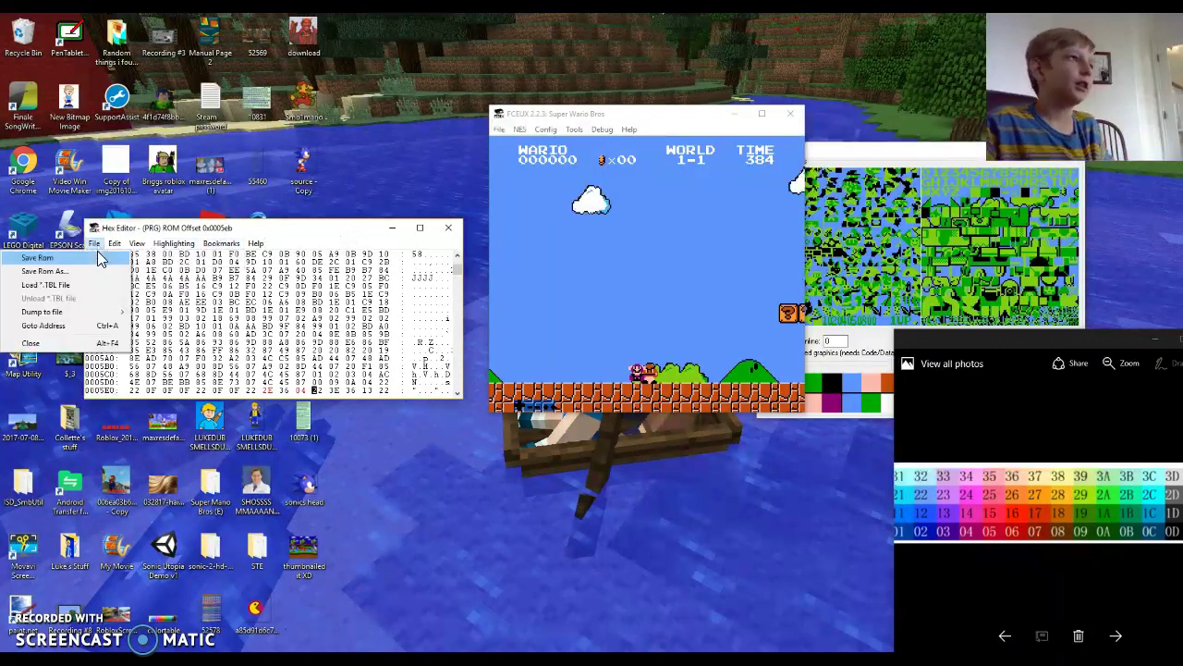
{"action": "left_click", "coordinate": [99, 262]}
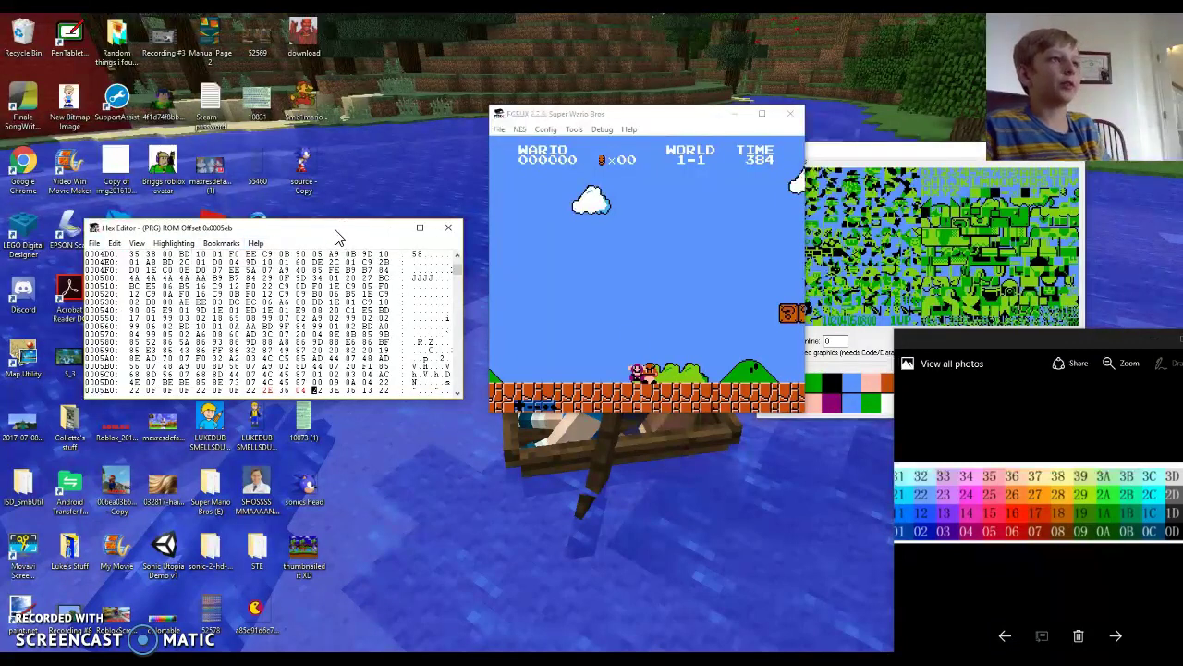
Close the emulator with its tool windows, and bring the colour chart fully into view to close it too.
{"action": "left_click", "coordinate": [788, 114]}
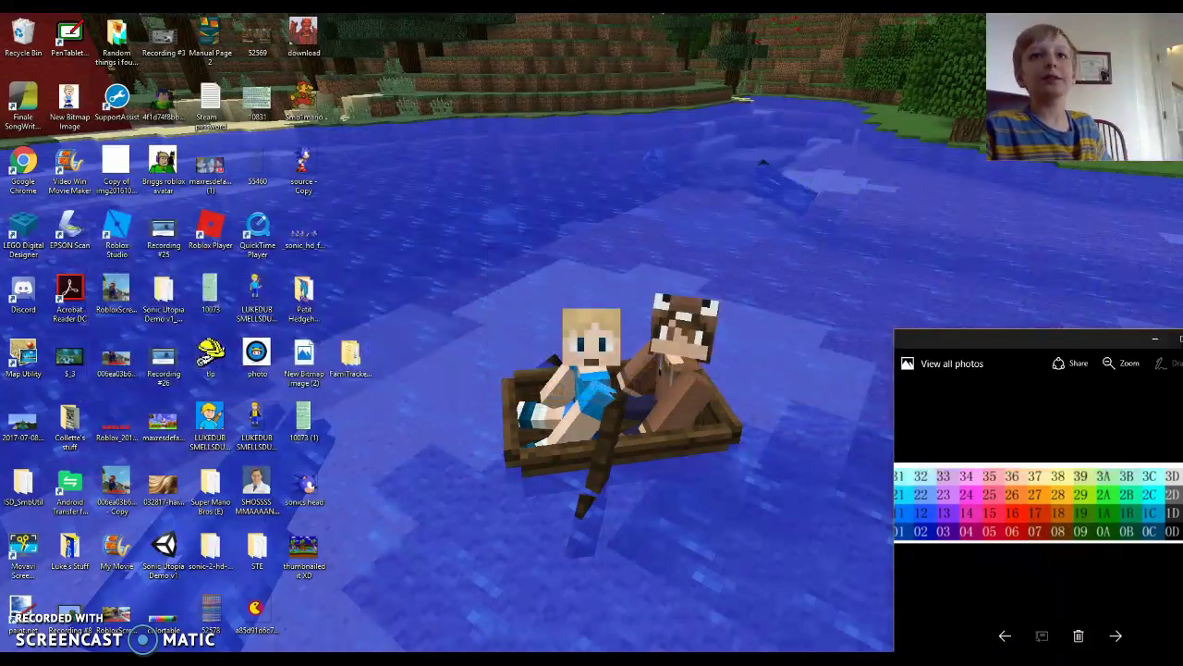
{"action": "left_click_drag", "start_coordinate": [1143, 341], "coordinate": [829, 281]}
{"action": "left_click", "coordinate": [907, 287]}
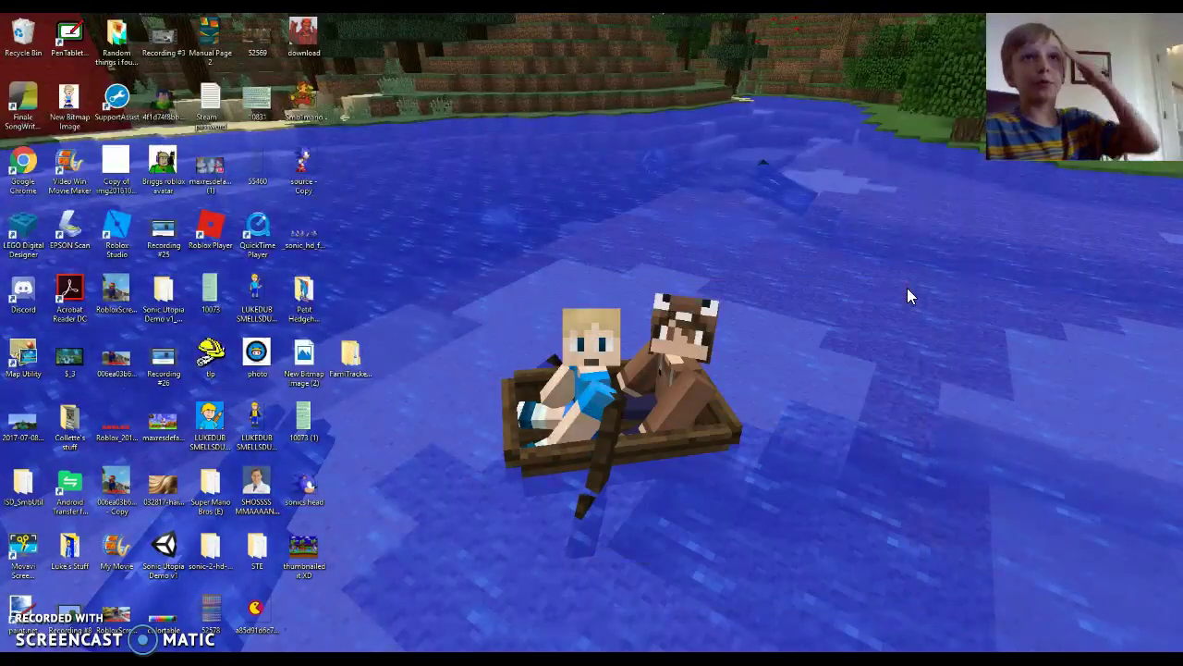